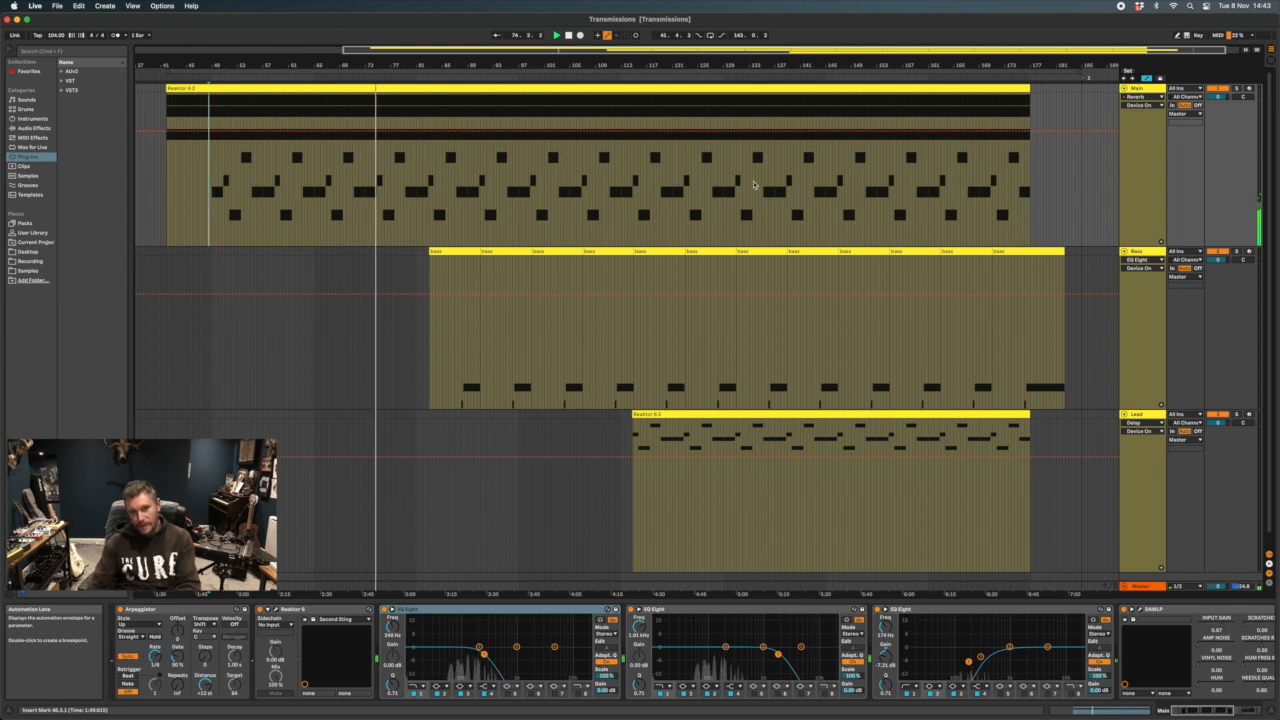
Play the arrangement from about bar 138, where the Main, Bass and Lead clips overlap
key(space)
scroll(793, 178, left, 1)
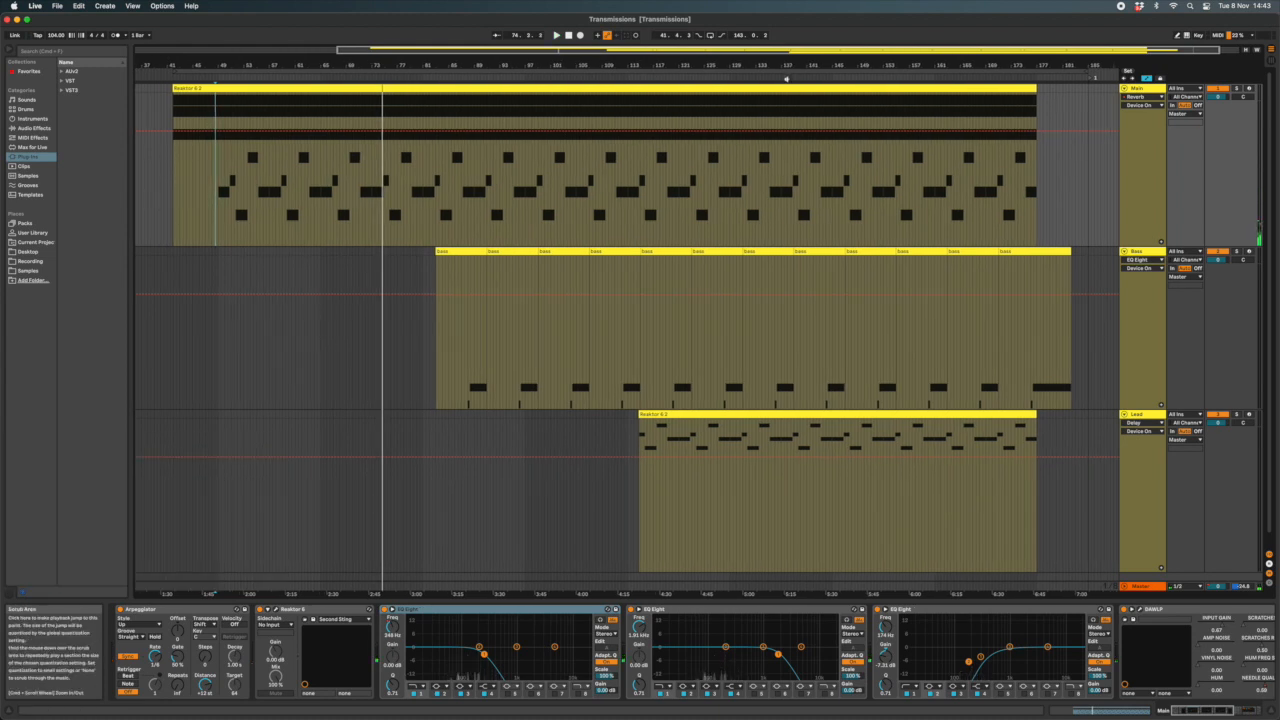
click(788, 75)
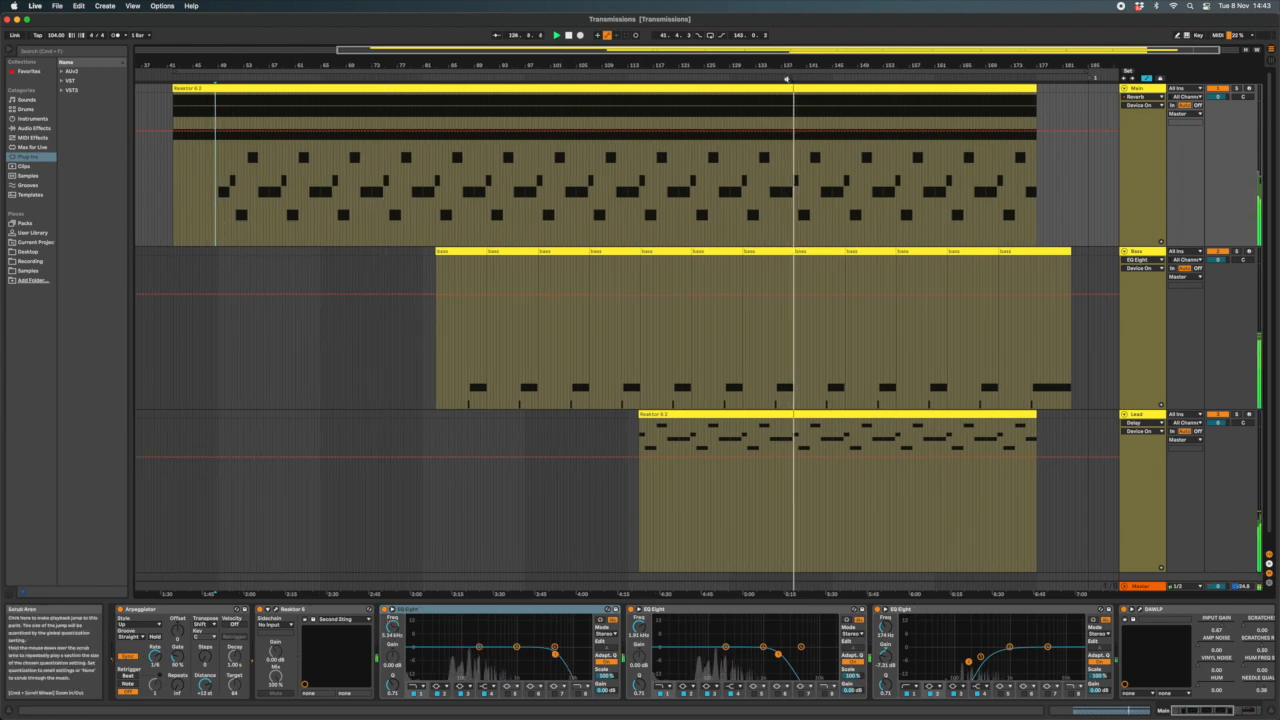
click(786, 77)
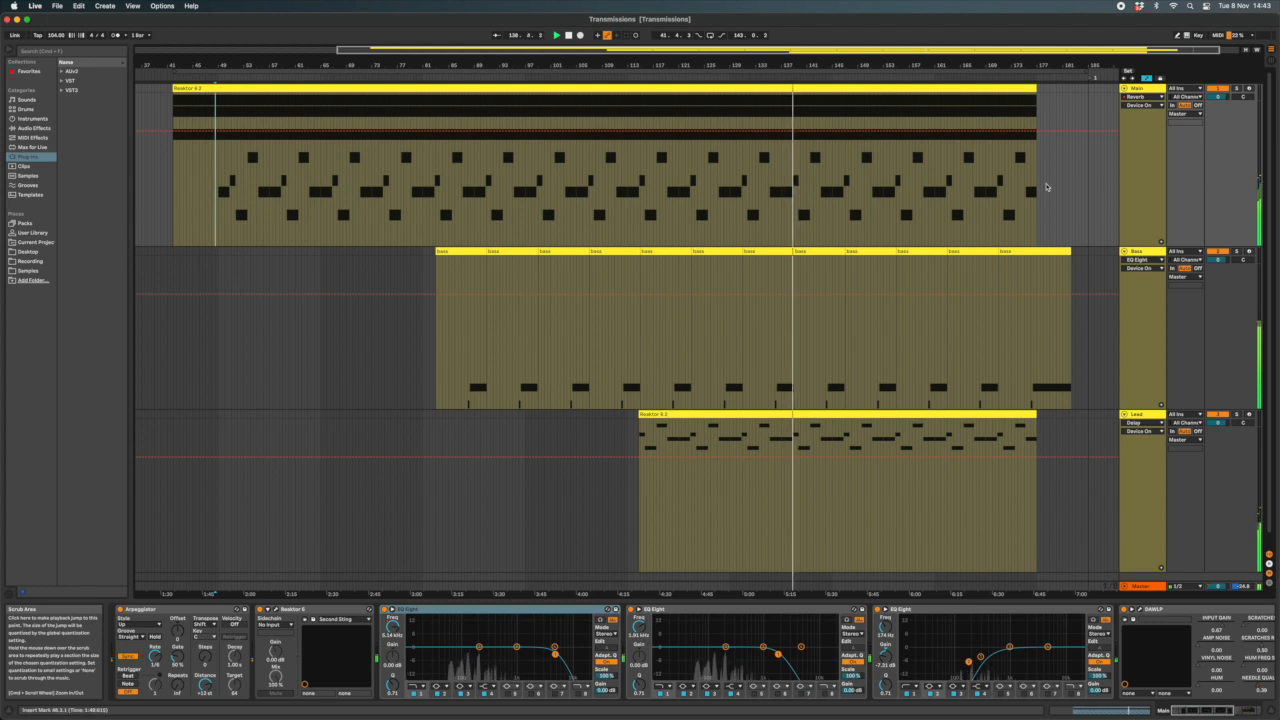
Show the Main track's device chain and look through its effects up to the final Utility
click(1143, 191)
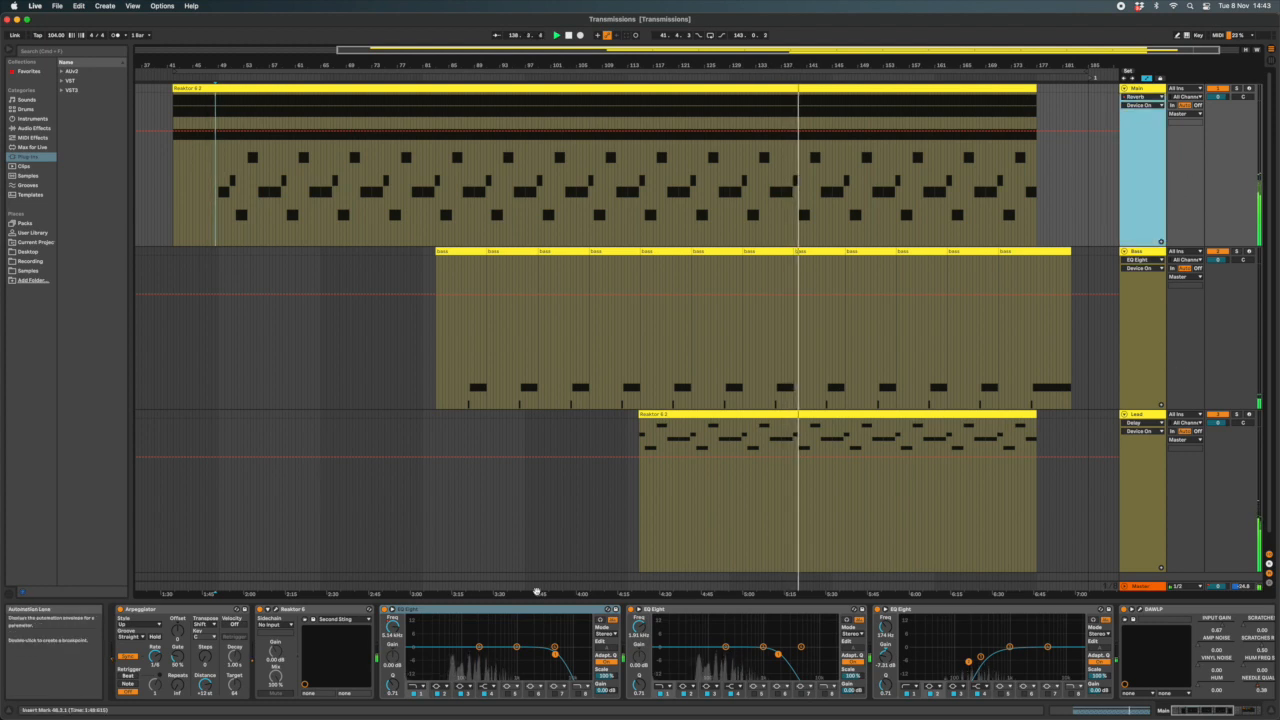
click(562, 611)
scroll(562, 614, right, 5)
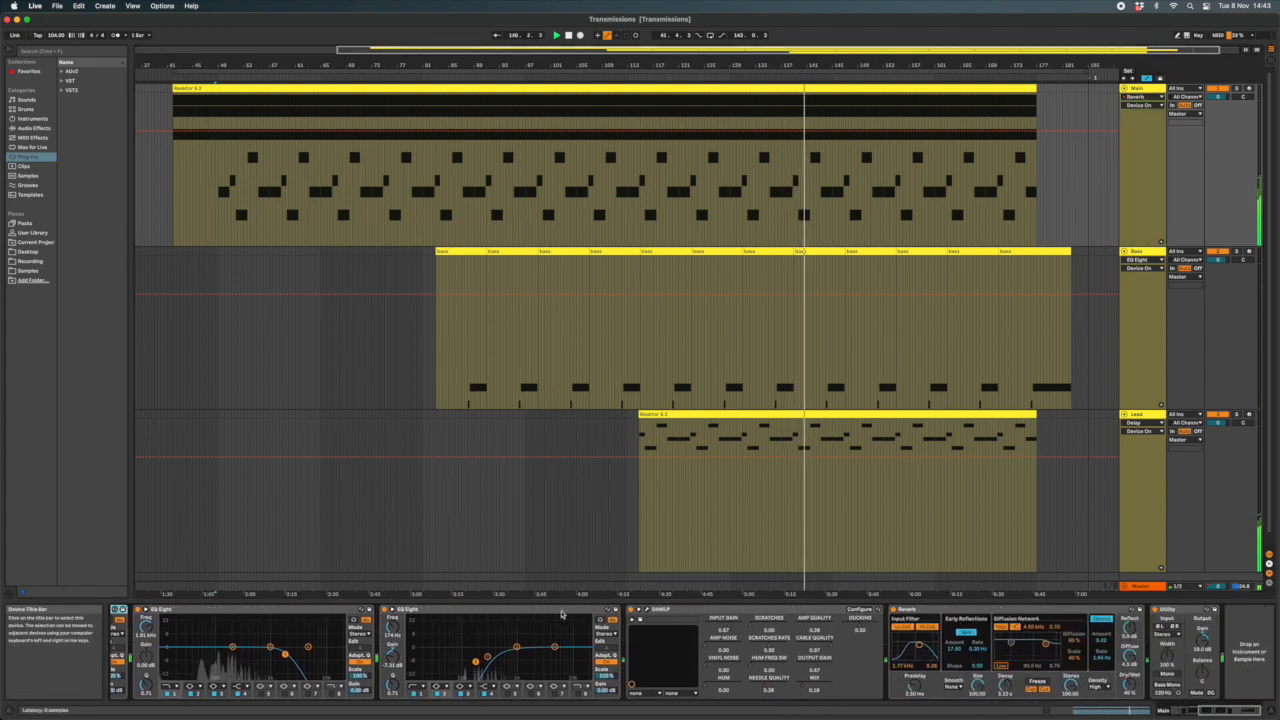
scroll(562, 614, left, 5)
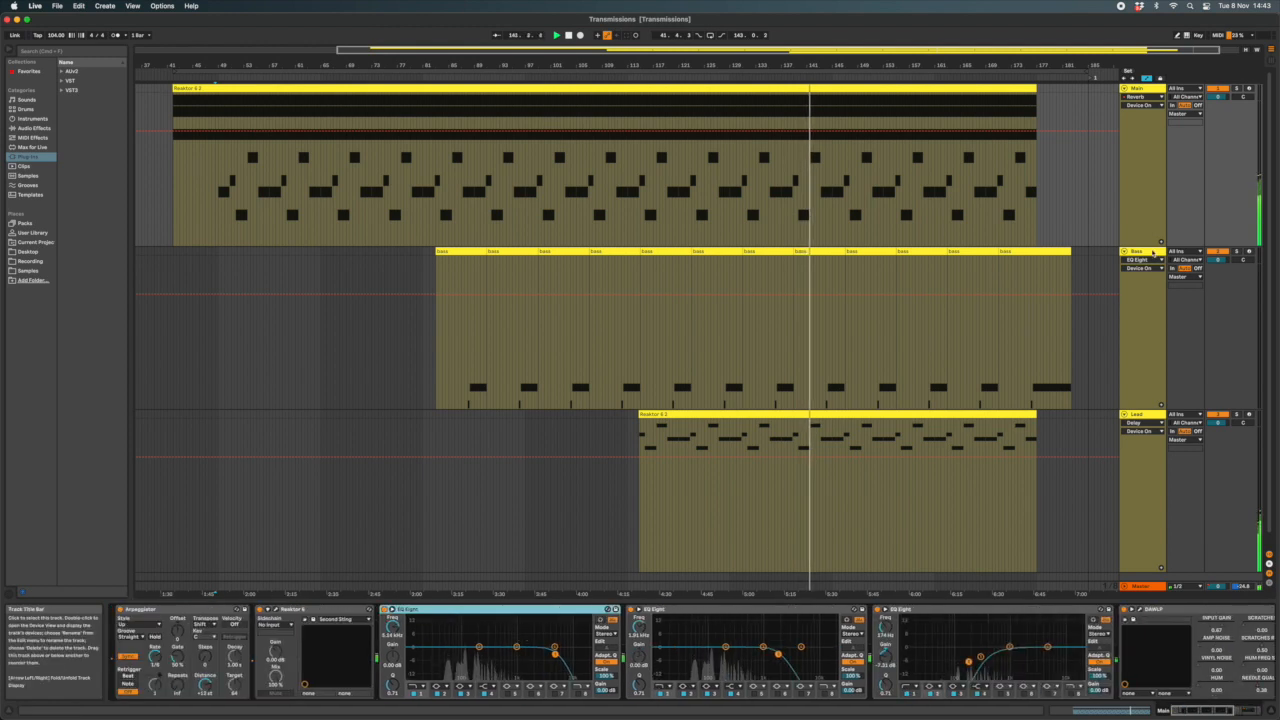
Review the Bass track's devices and the Lead track's full chain, from Arpeggiator to Utility
click(1152, 255)
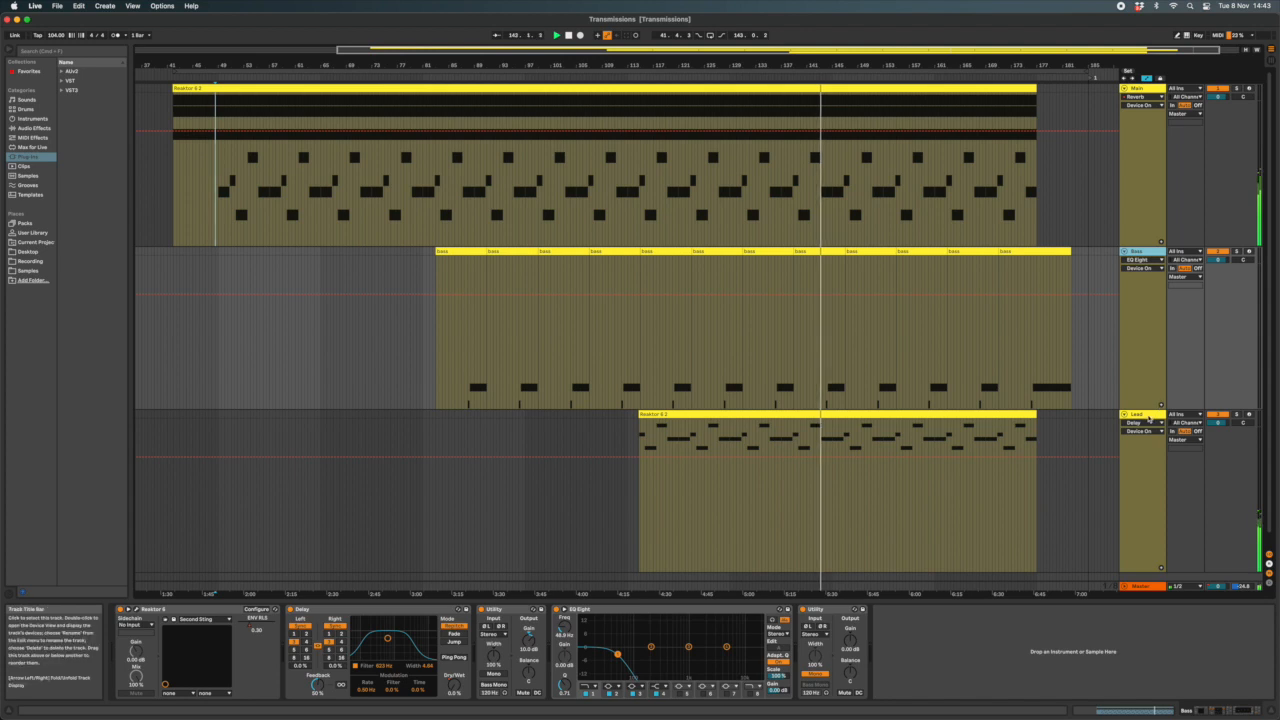
click(1149, 418)
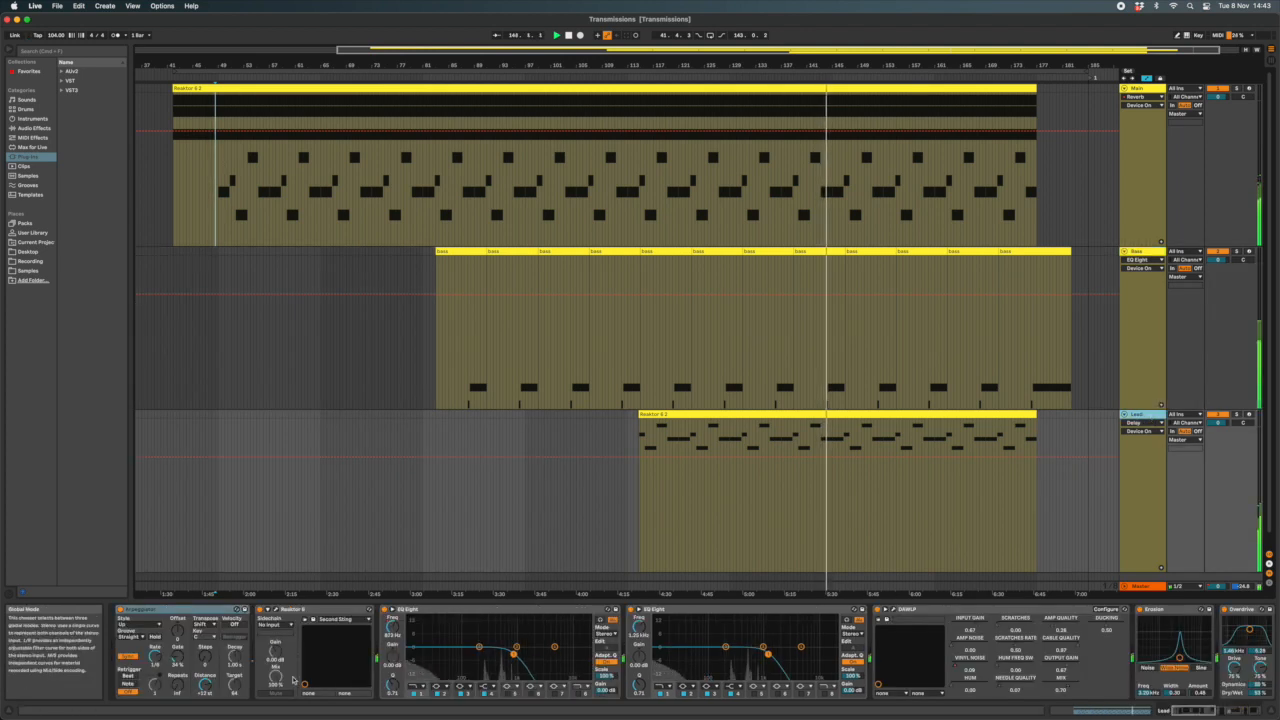
scroll(300, 672, right, 5)
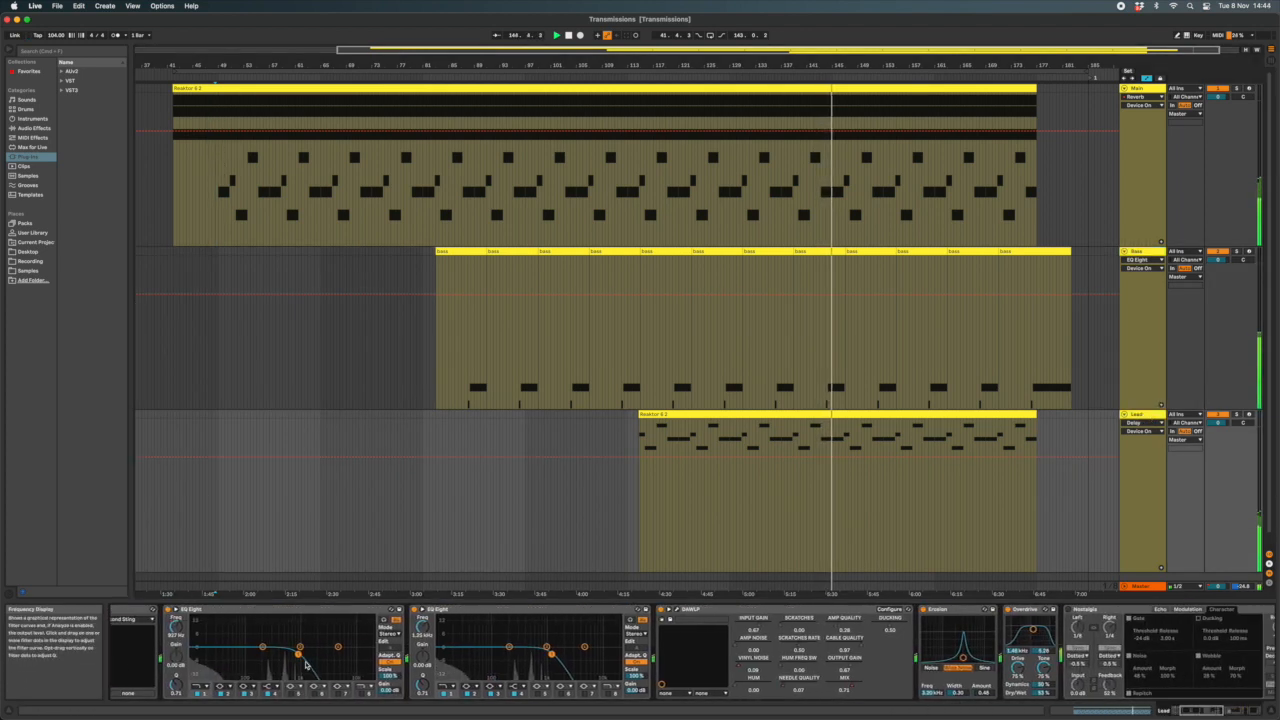
scroll(306, 664, right, 10)
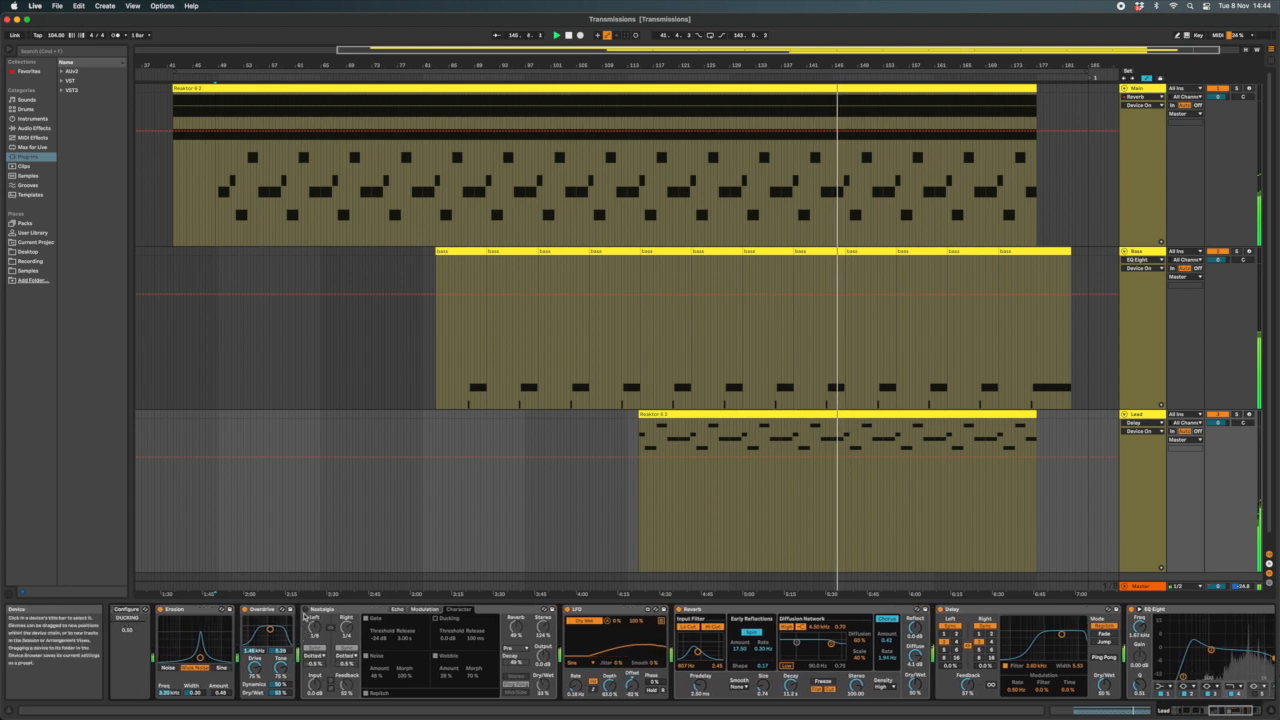
scroll(304, 616, right, 5)
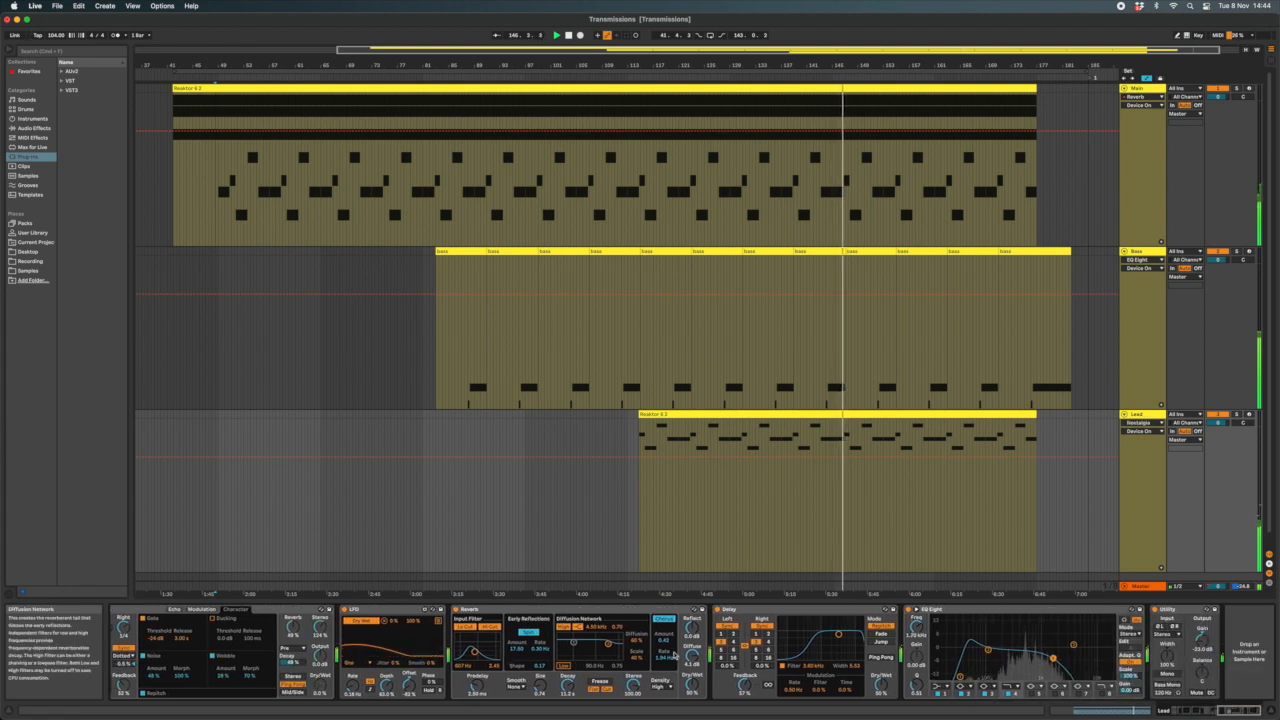
scroll(674, 656, left, 15)
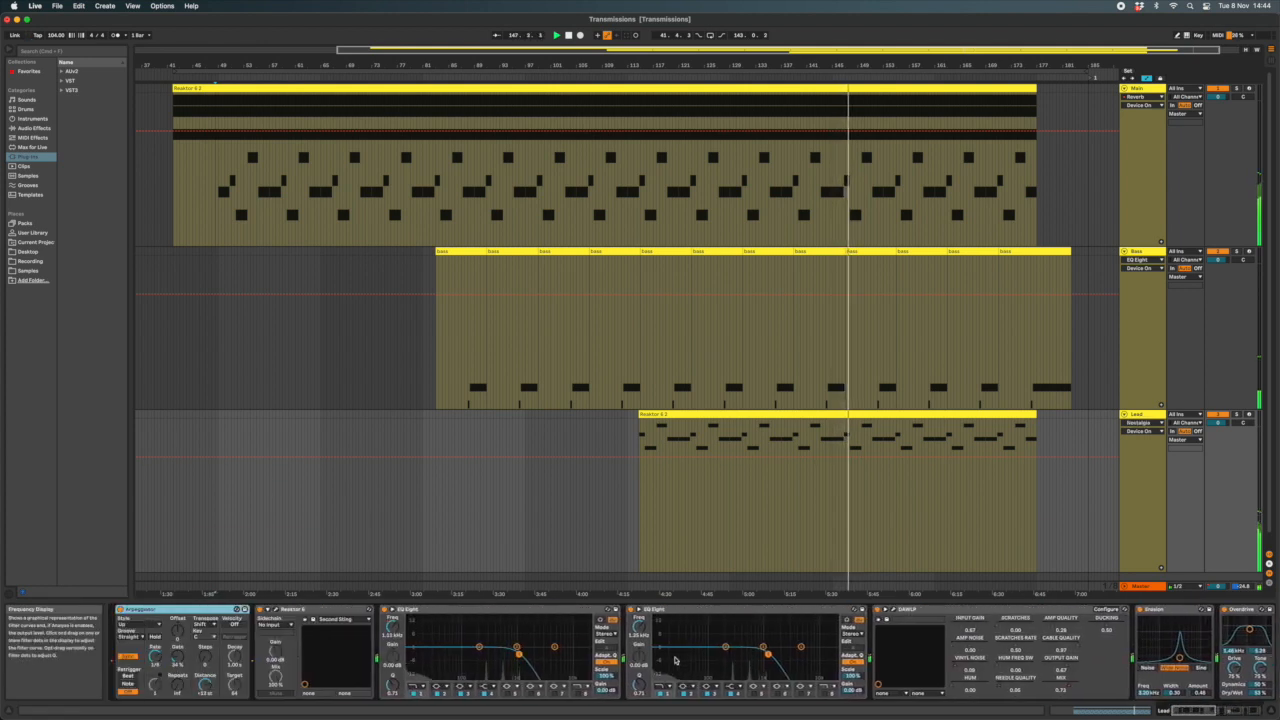
Compare the Main and Bass device chains during playback and examine the Lead track's effects through to the end
click(1131, 187)
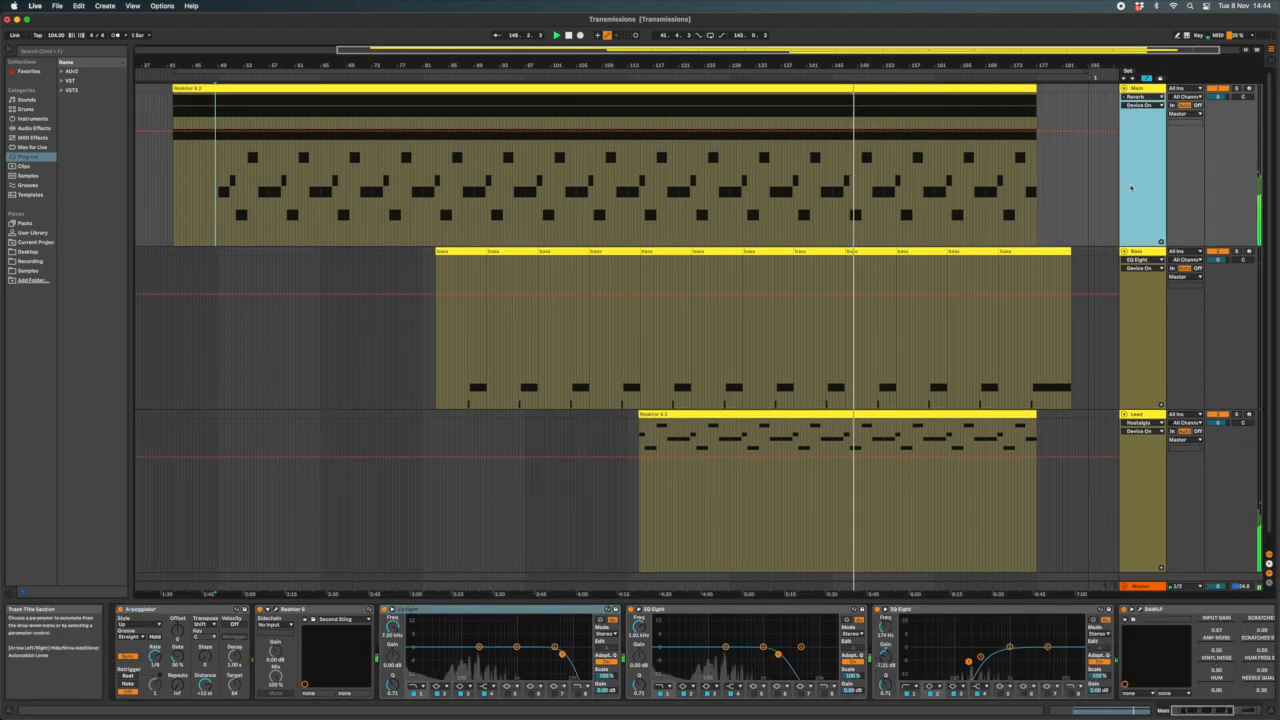
click(1096, 390)
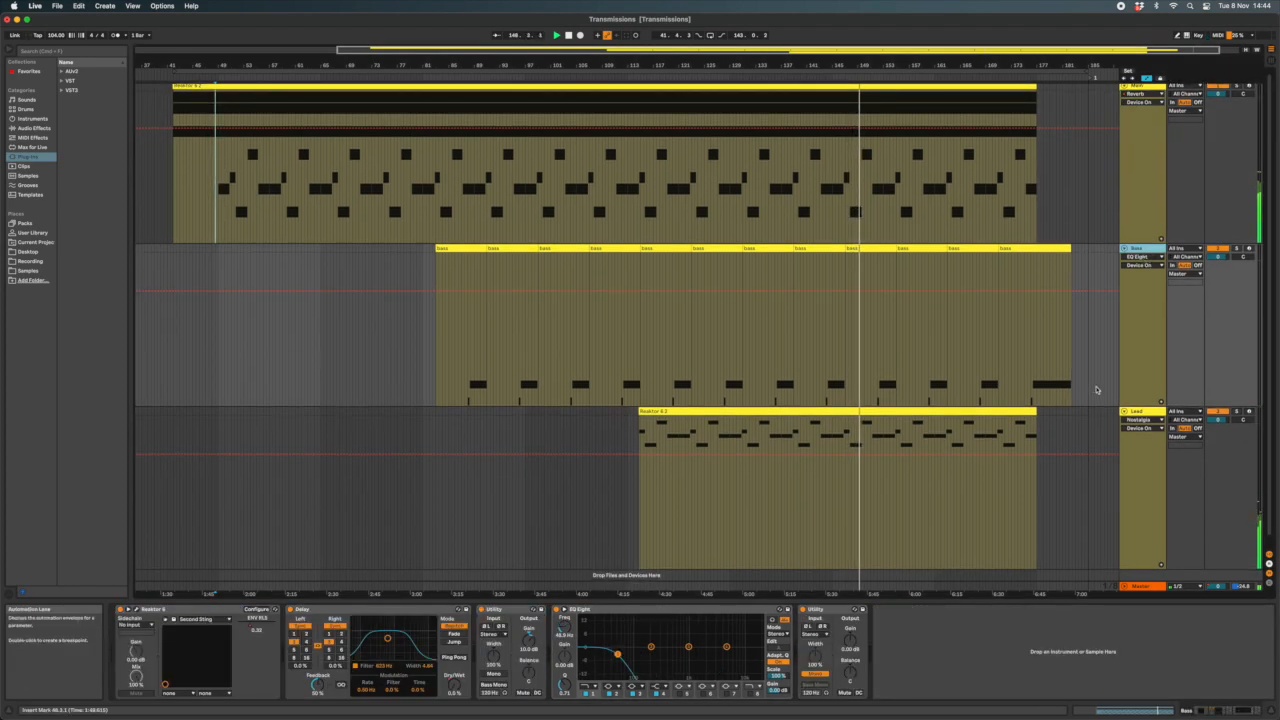
click(1133, 412)
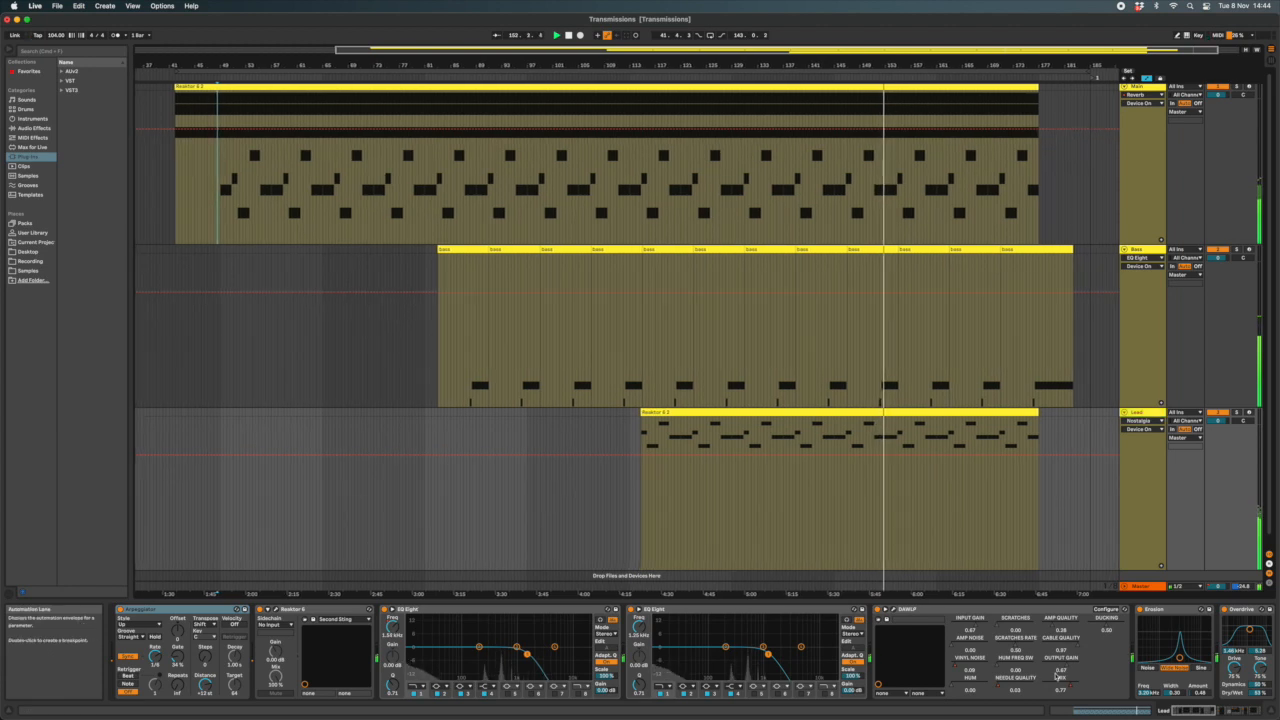
scroll(1058, 676, right, 10)
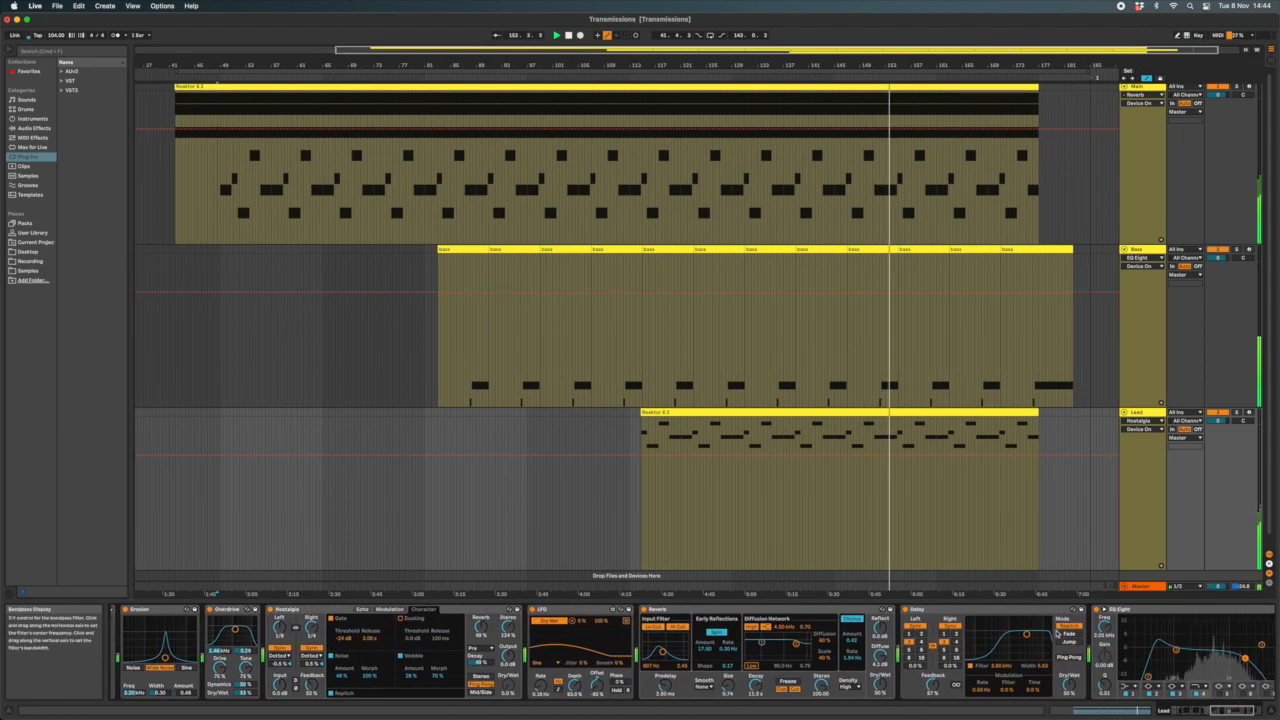
scroll(1058, 633, right, 5)
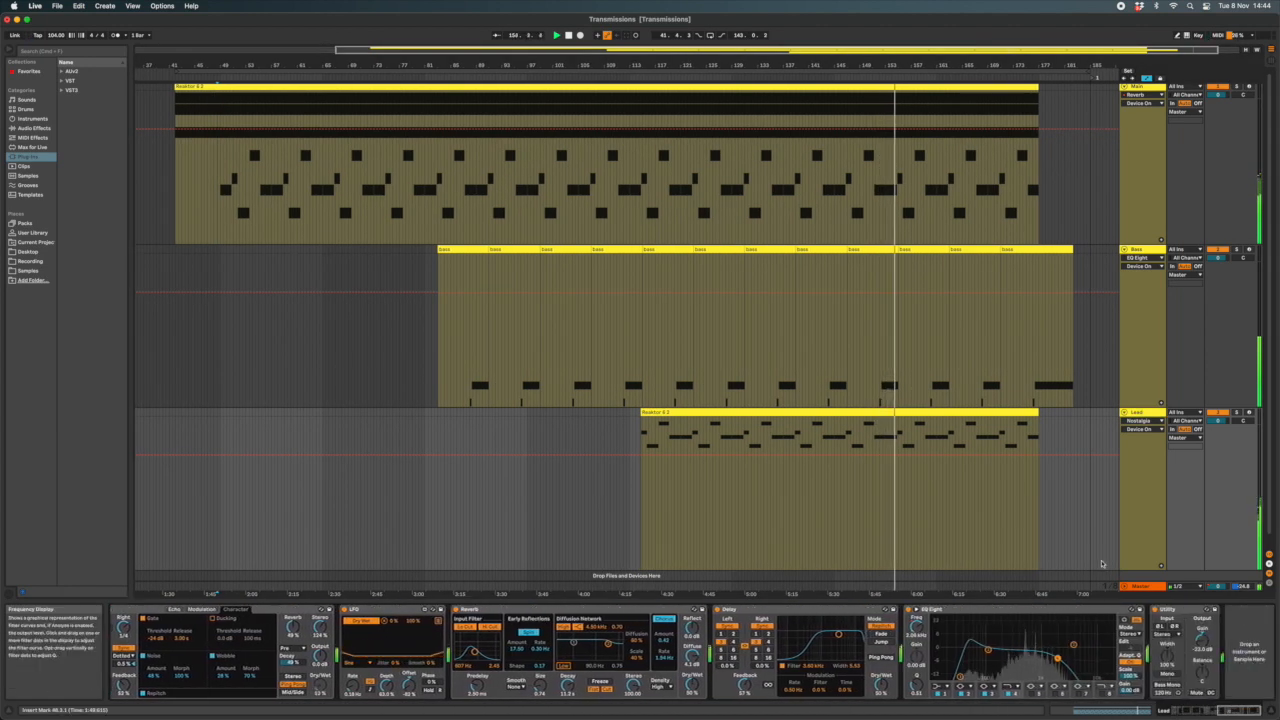
Look through the Main track's effects again, stop playback, and bring the overlapping clips back into view
click(1145, 224)
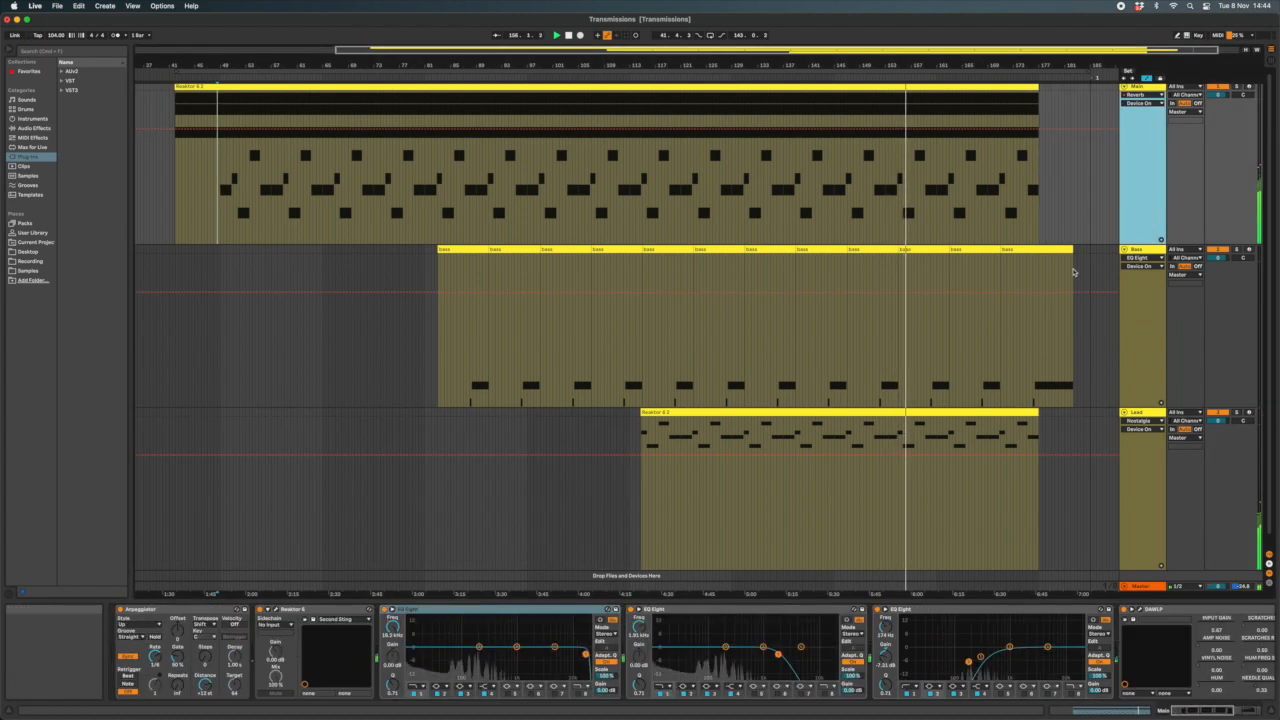
scroll(795, 658, right, 6)
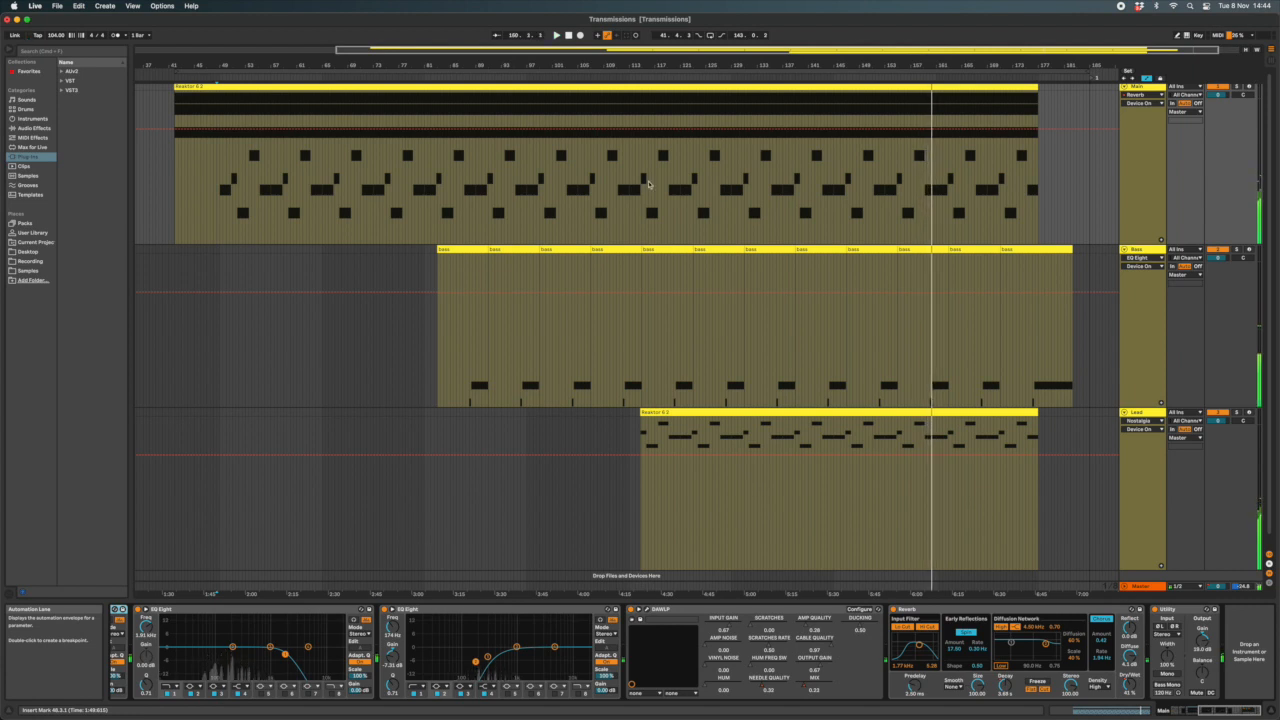
scroll(648, 183, left, 5)
click(1122, 148)
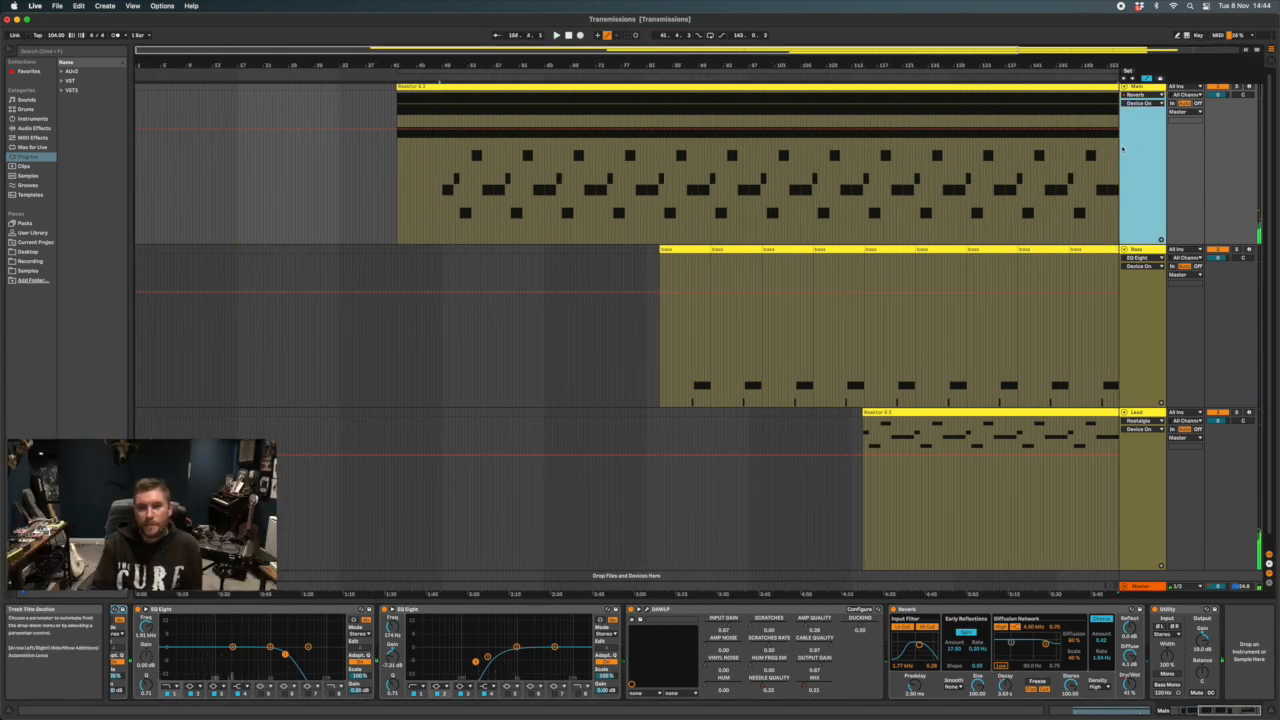
click(1117, 148)
scroll(1000, 148, right, 5)
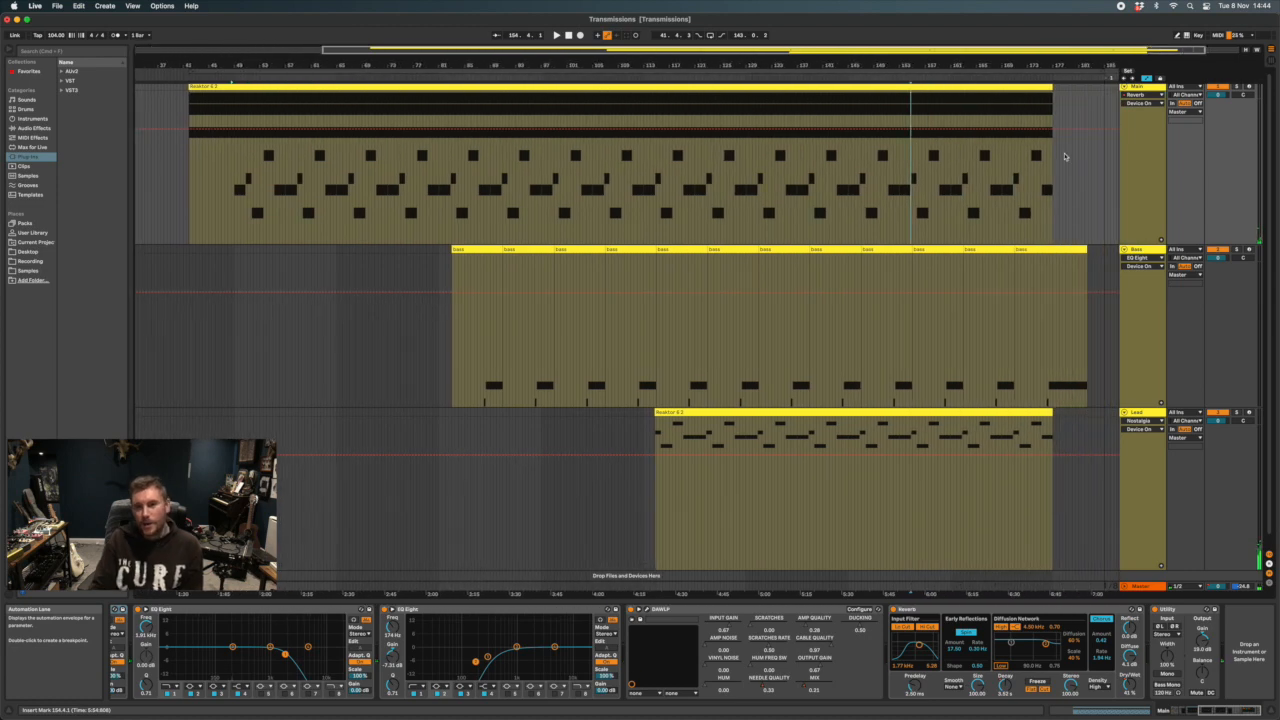
Switch between the Main, Bass and Lead tracks to compare their device chains with playback stopped
click(1140, 165)
click(1138, 250)
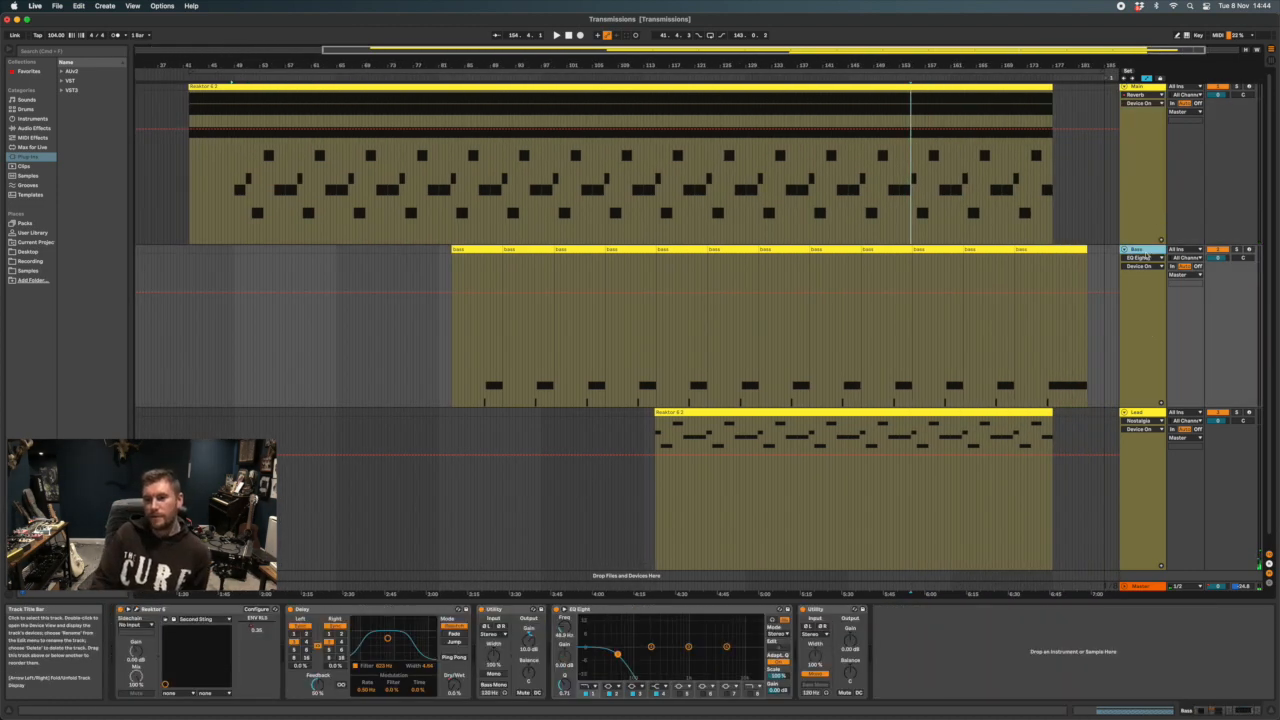
click(1156, 411)
scroll(1045, 392, up, 1)
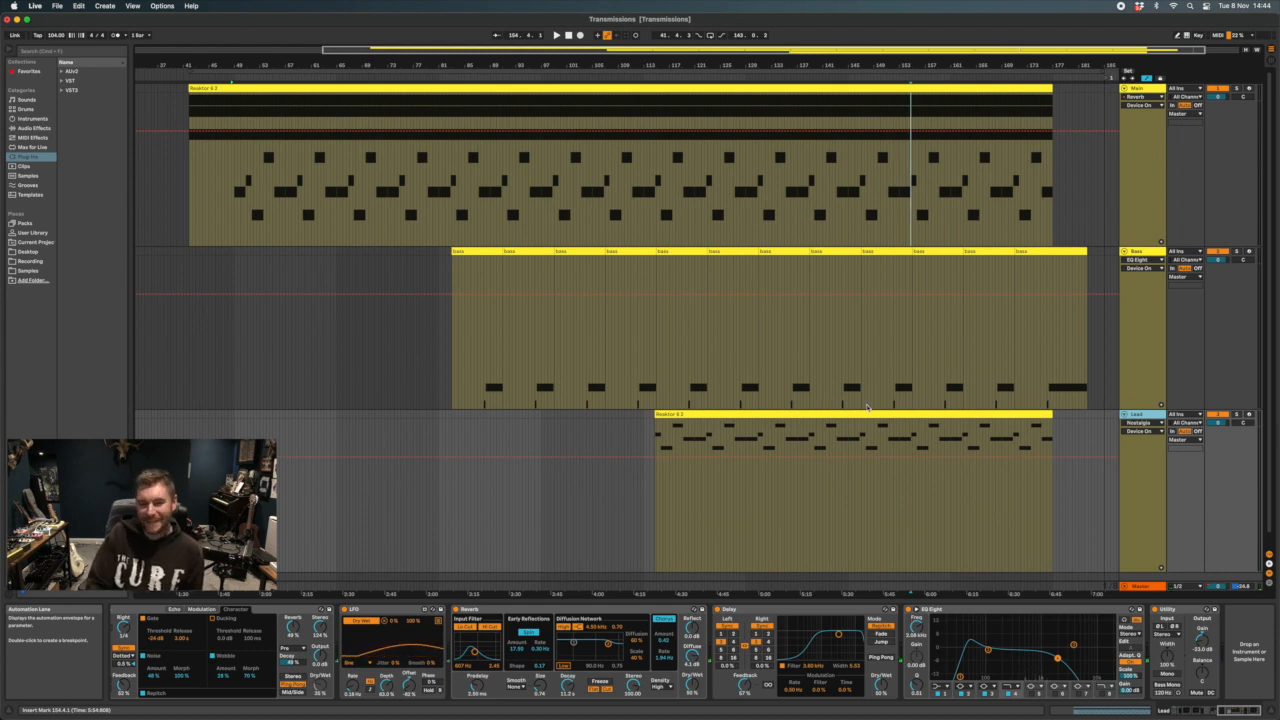
click(1127, 186)
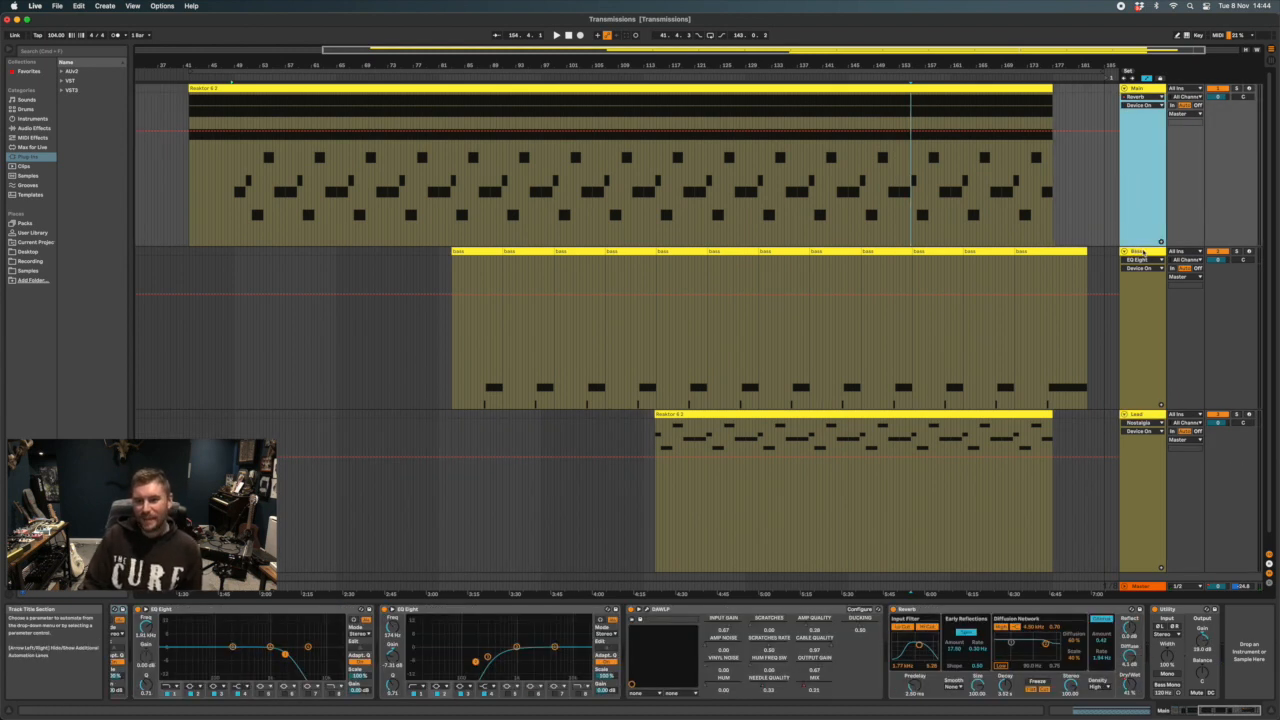
click(1137, 253)
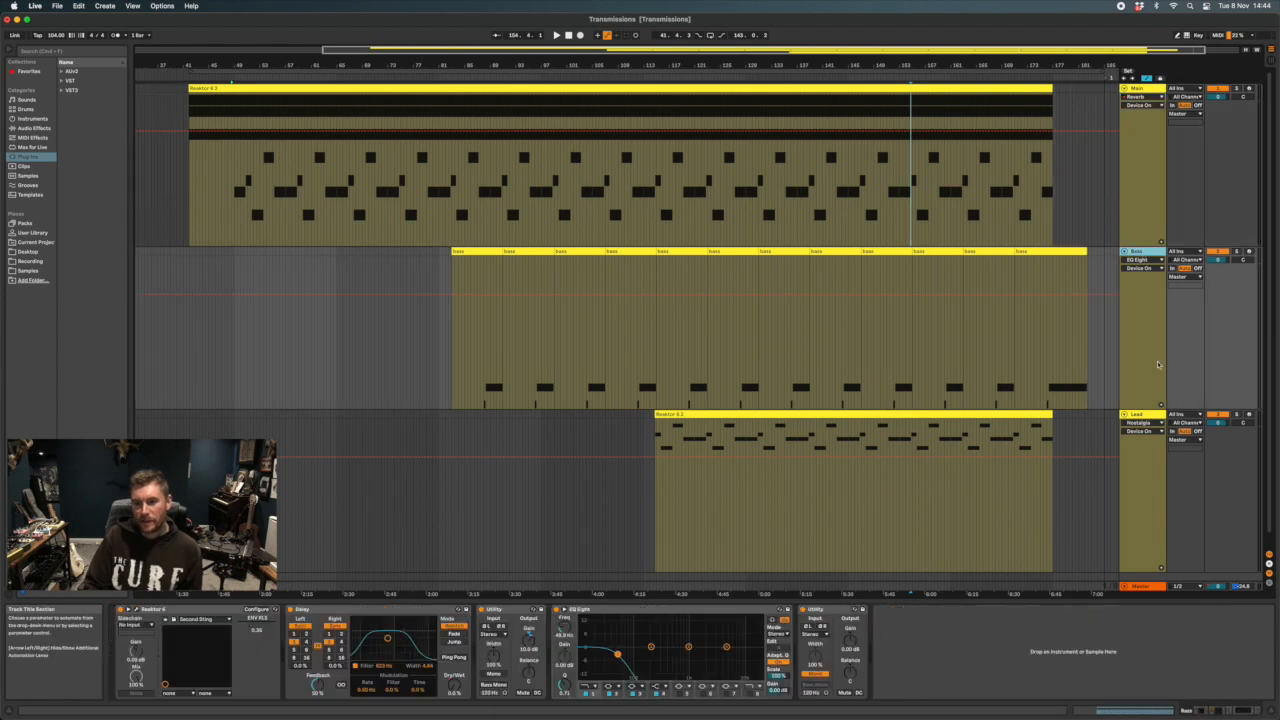
click(1146, 413)
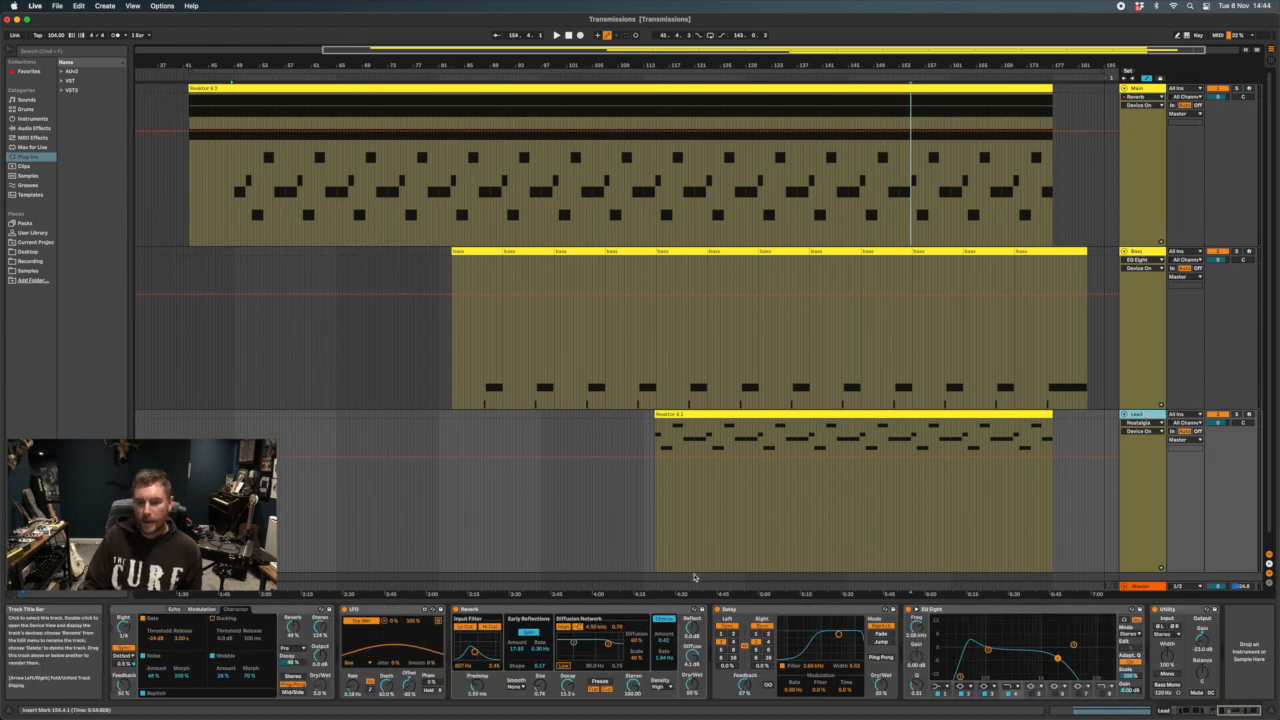
Locate the Reaktor 6 instrument in the Lead track's chain and in the Bass track's chain
scroll(368, 627, left, 10)
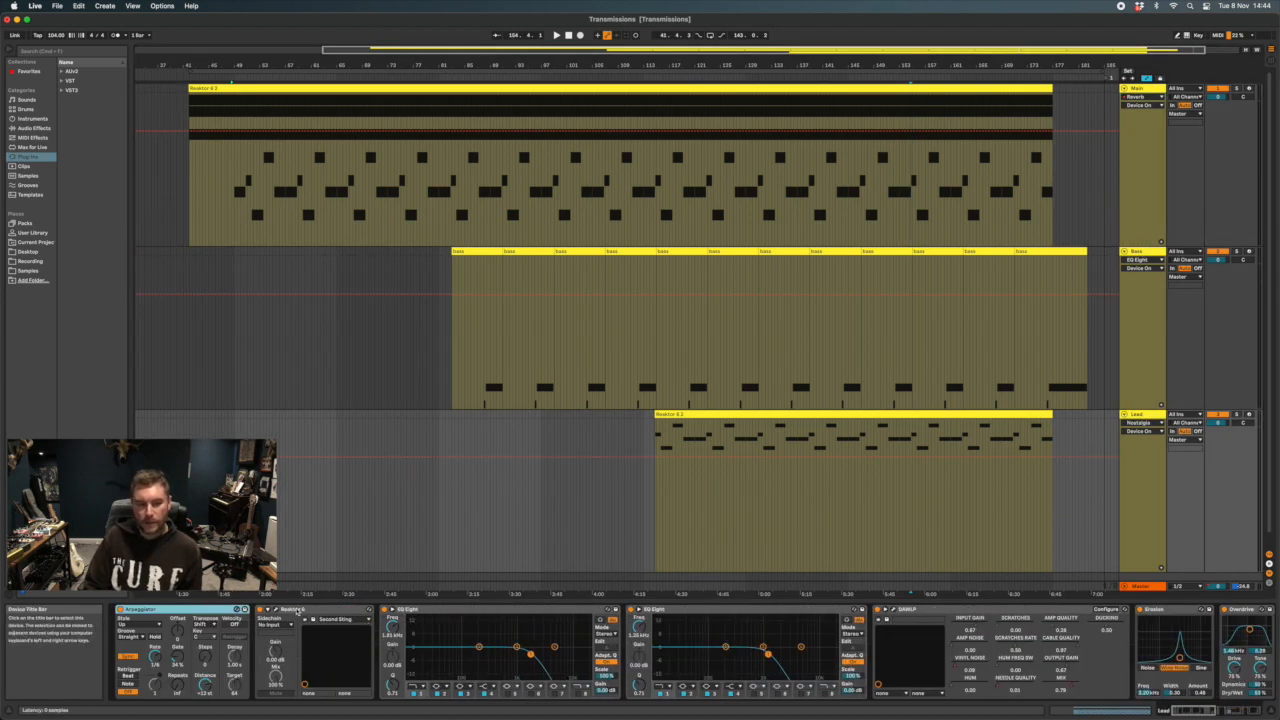
click(302, 611)
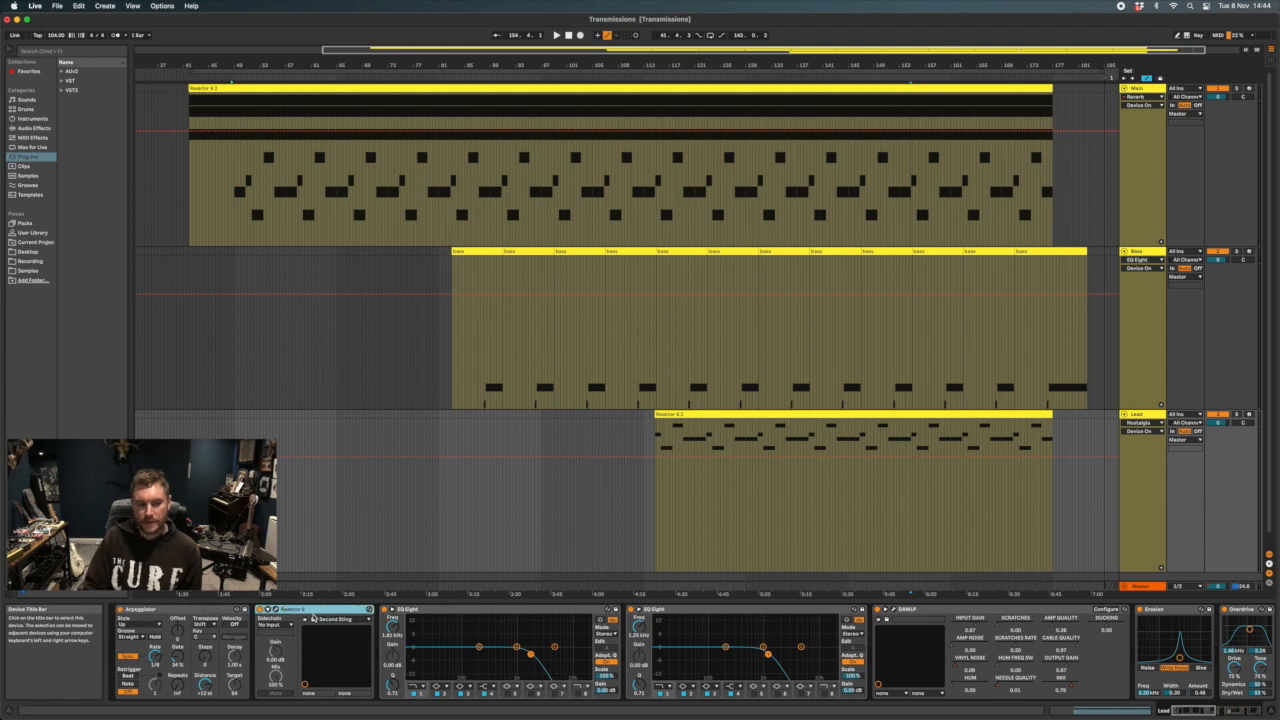
click(1143, 383)
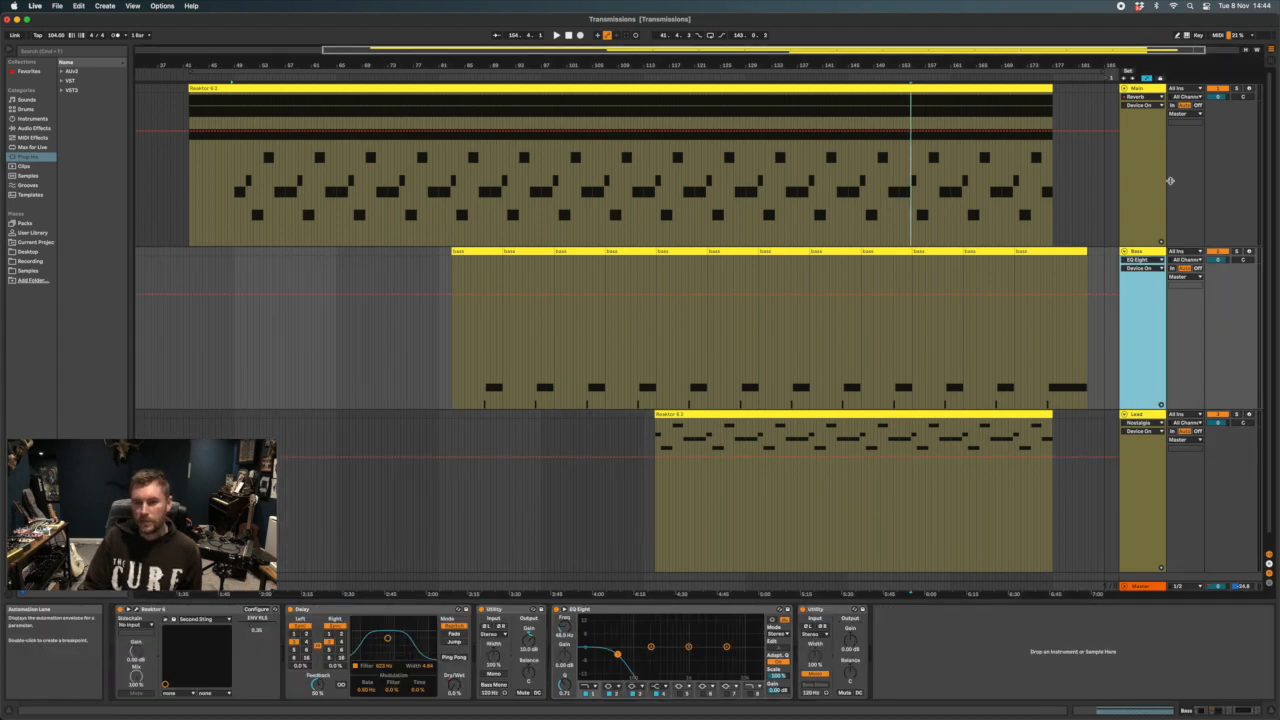
Open the Main track's Reaktor 6 plug-in window over the middle of the arrangement and show its embedded snapshot list
click(1145, 198)
scroll(234, 623, left, 10)
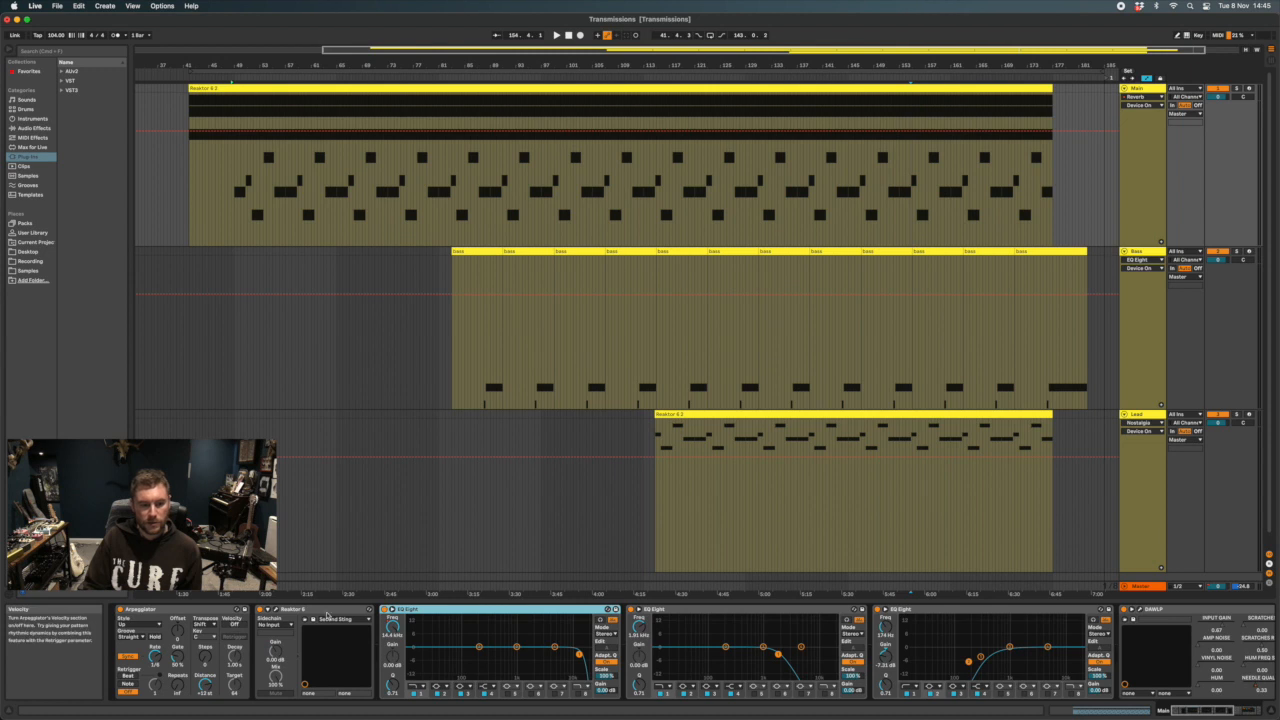
click(276, 622)
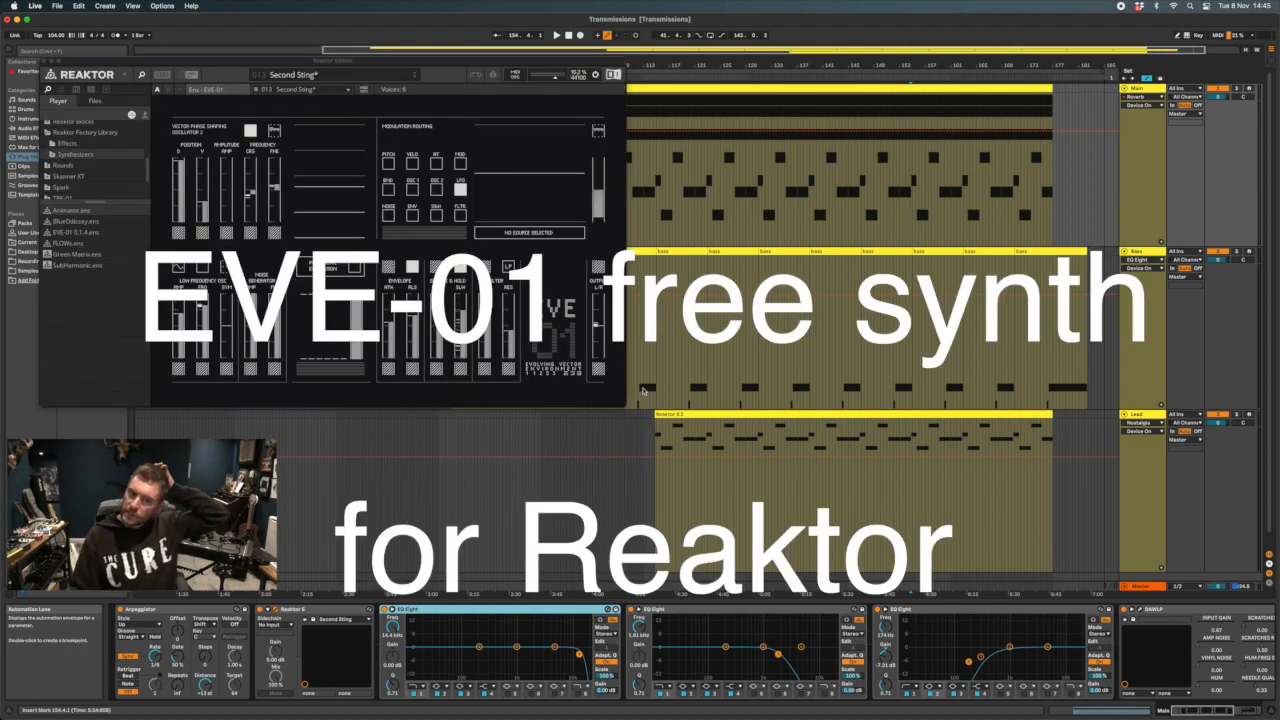
drag(358, 61, 518, 175)
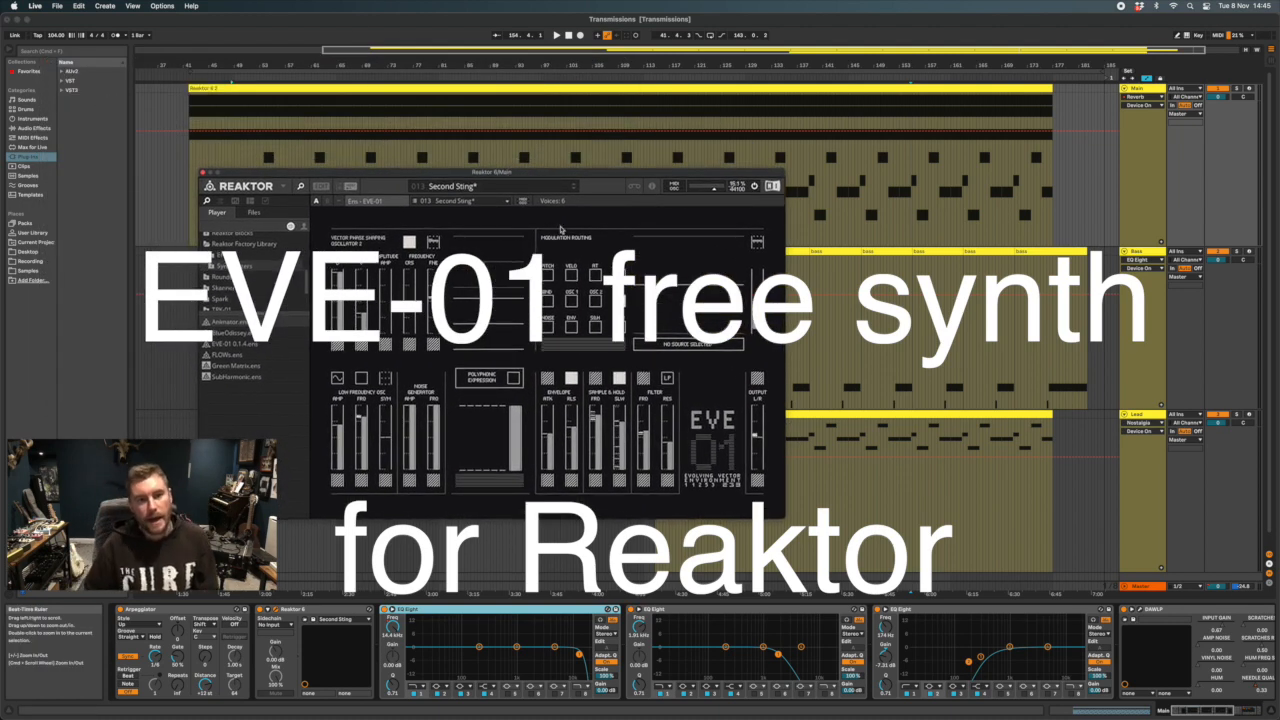
drag(528, 174, 538, 175)
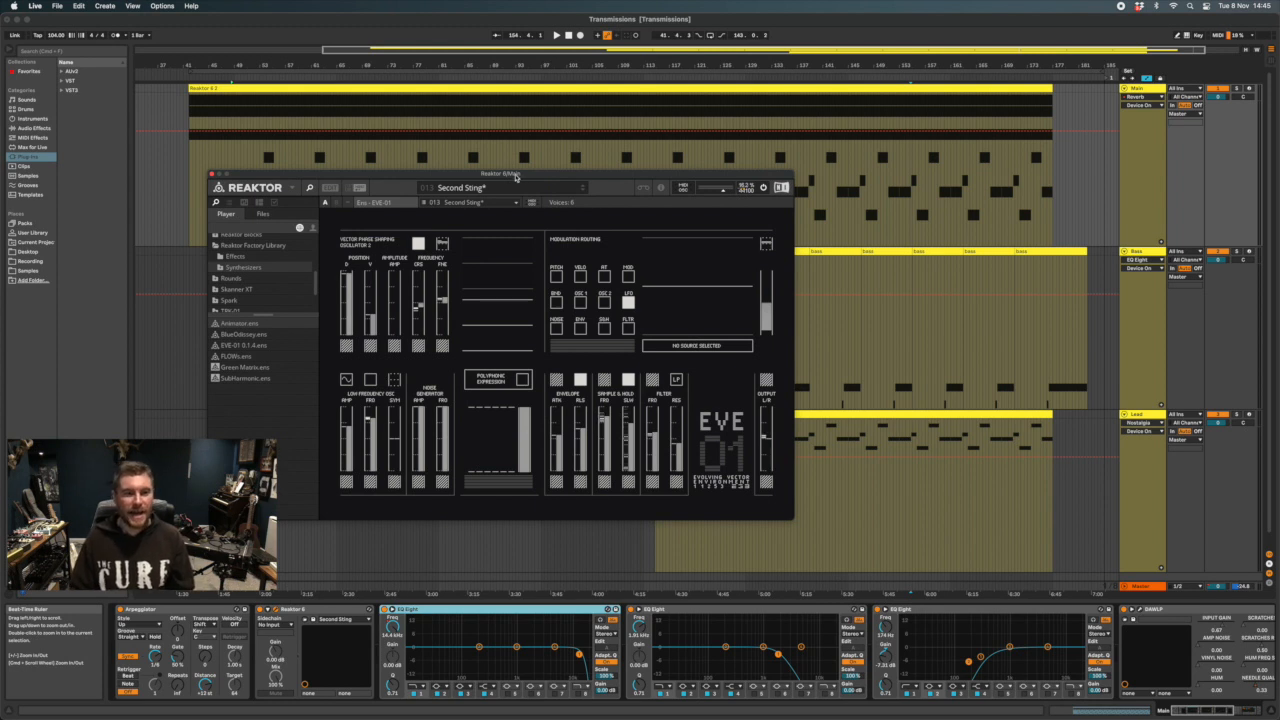
drag(516, 177, 589, 175)
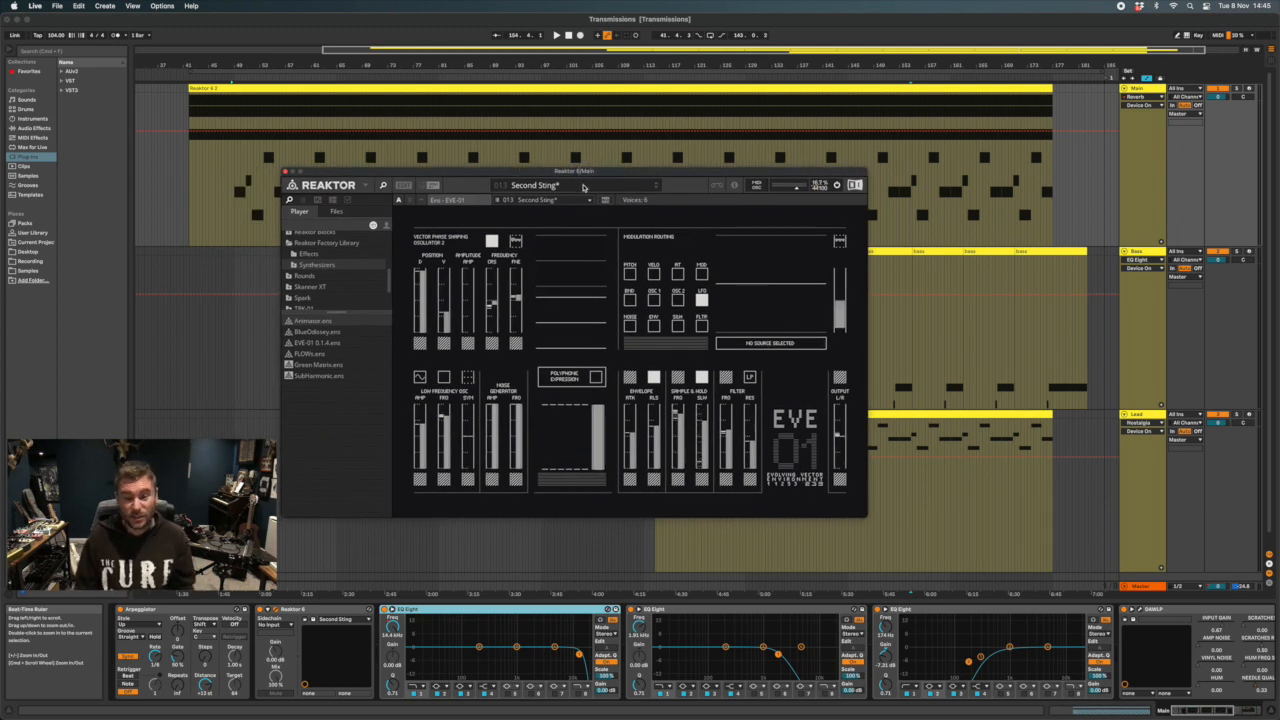
click(585, 188)
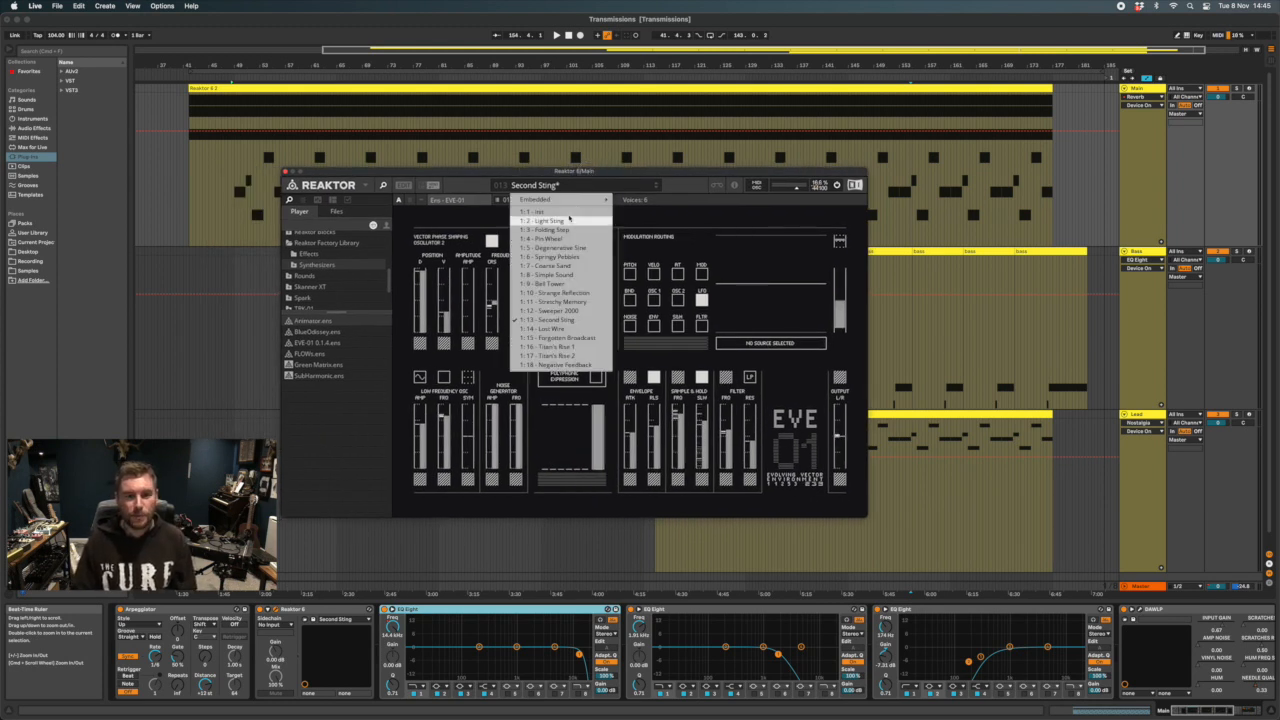
Look through the snapshot banks inside Reaktor's embedded list, including the Standard bank, and close the list without loading another snapshot
mouse_move(568, 199)
mouse_move(641, 199)
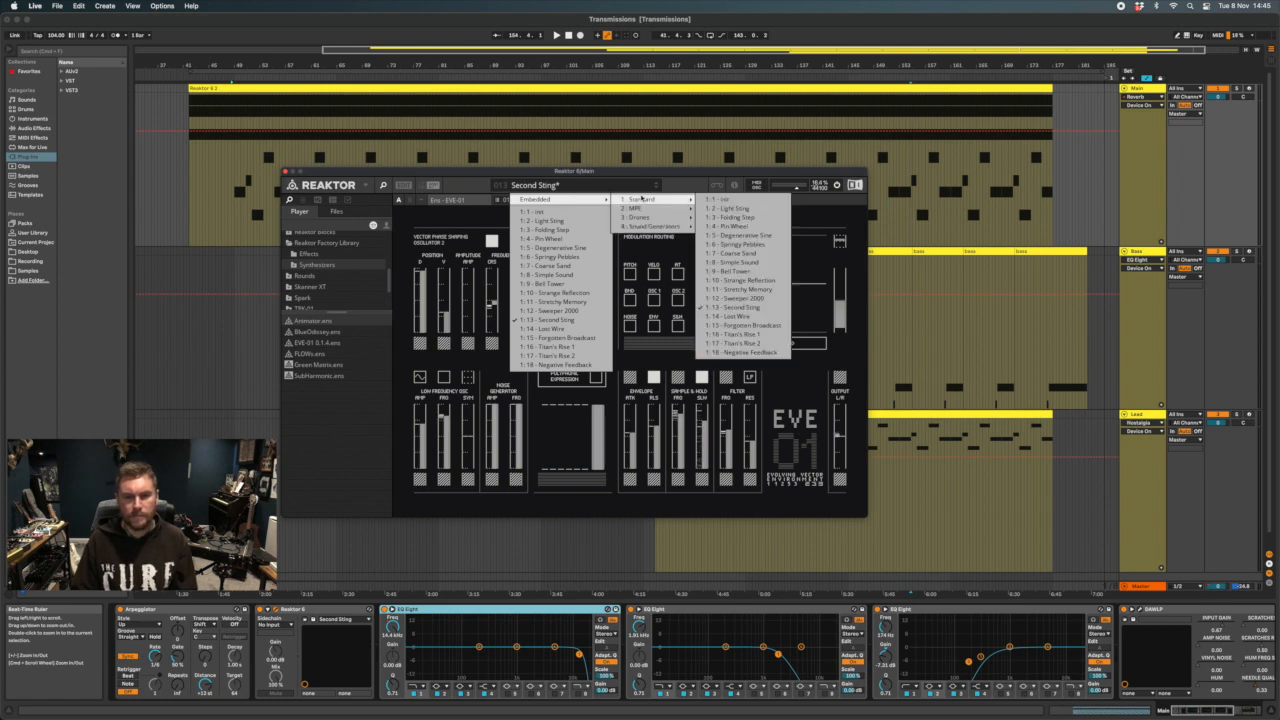
mouse_move(650, 228)
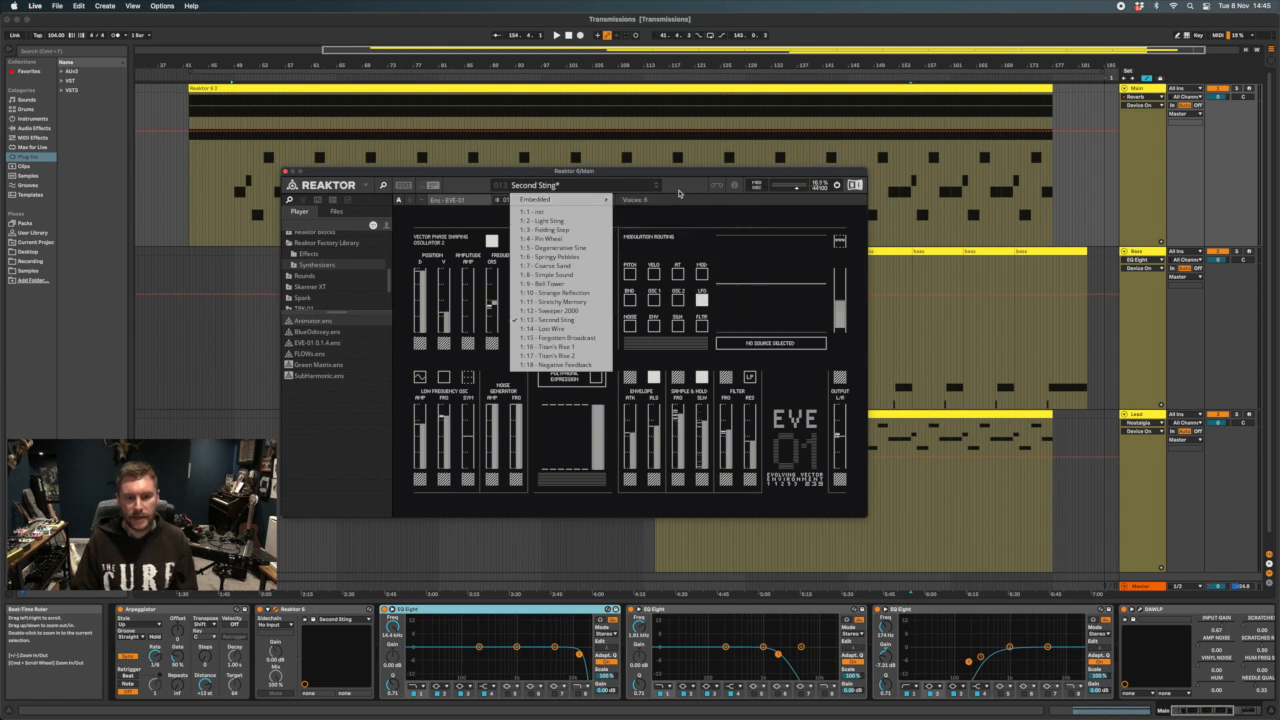
click(676, 187)
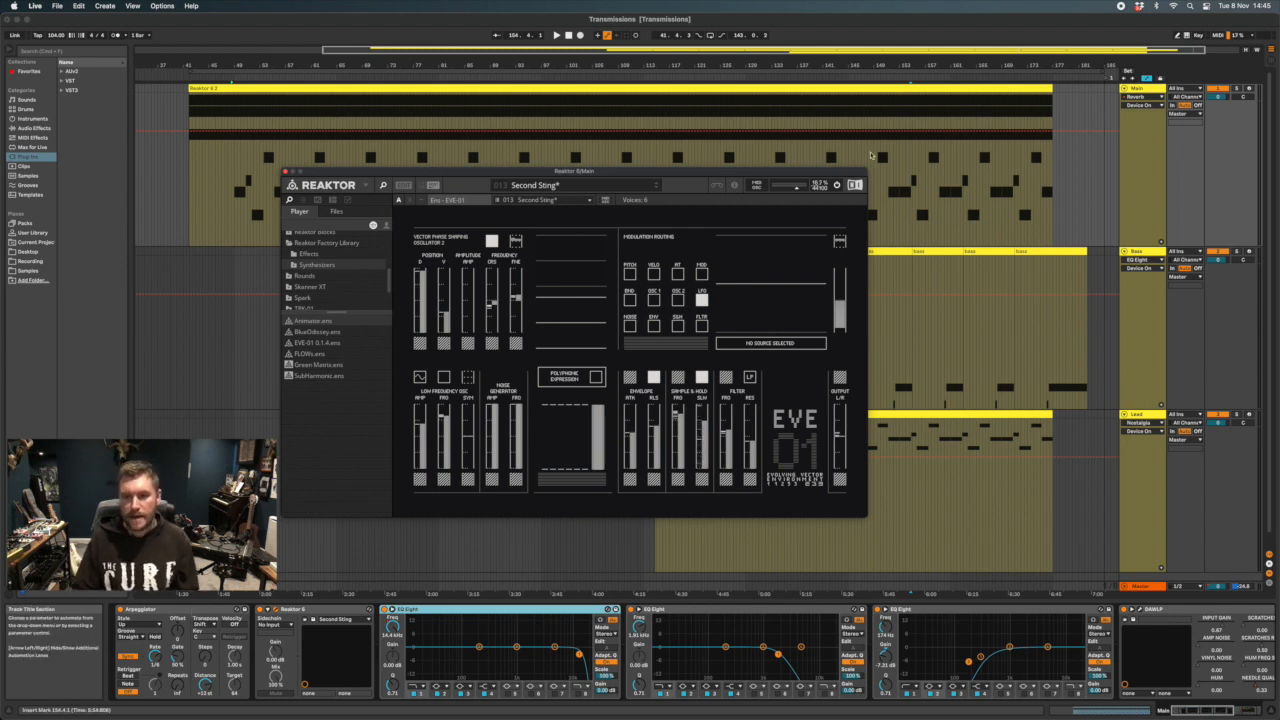
Select the Main track's clip, open the Bass track's Reaktor 6 window, and compare its EVE-01 settings with the Main track's
click(205, 88)
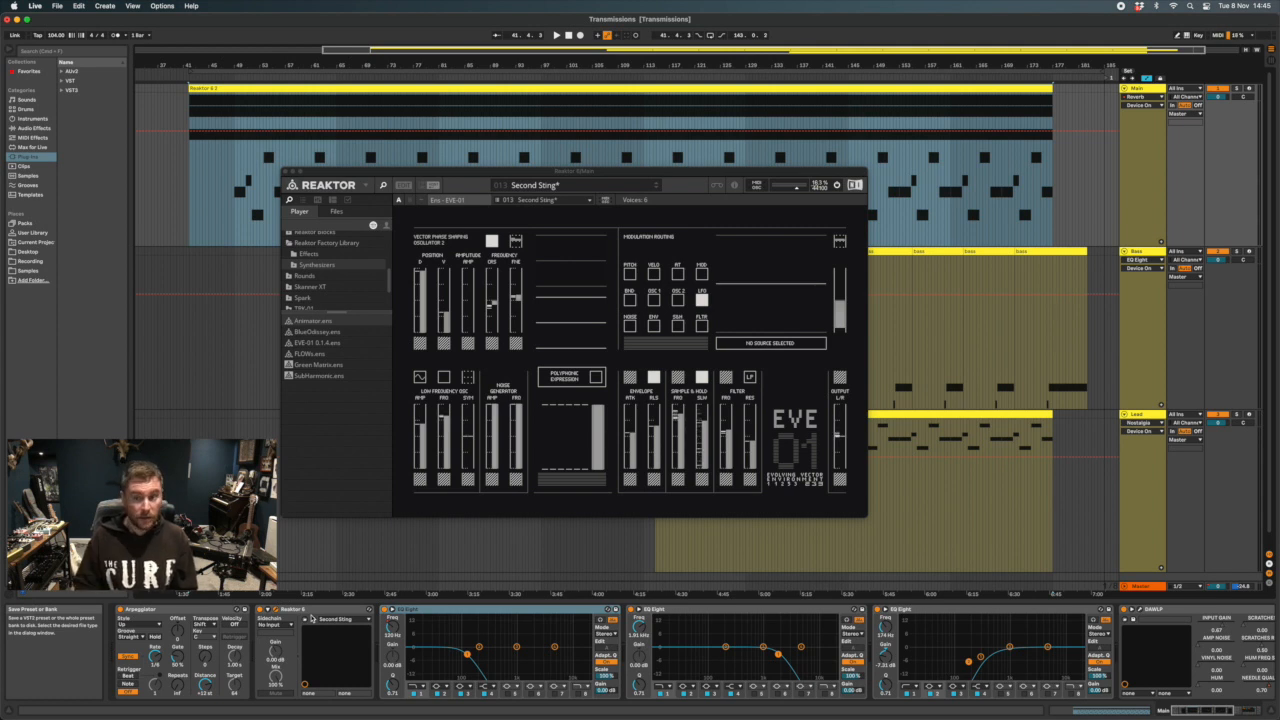
scroll(1150, 257, down, 1)
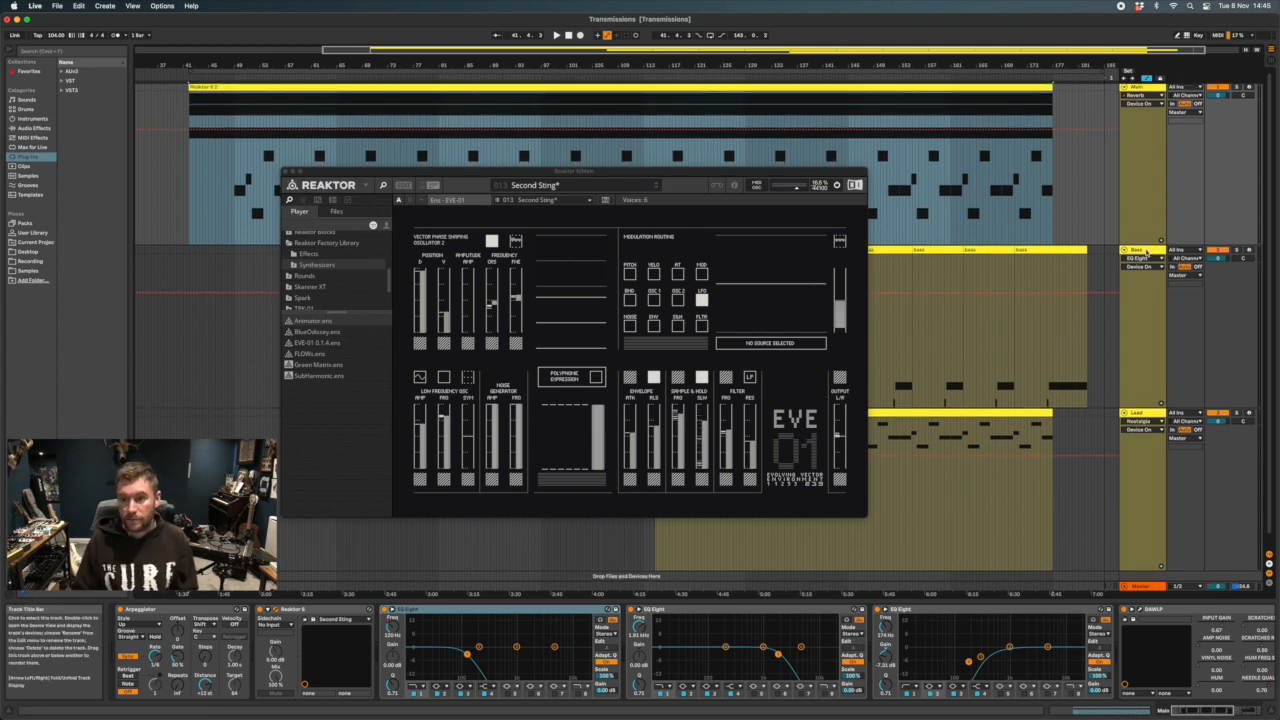
click(1150, 257)
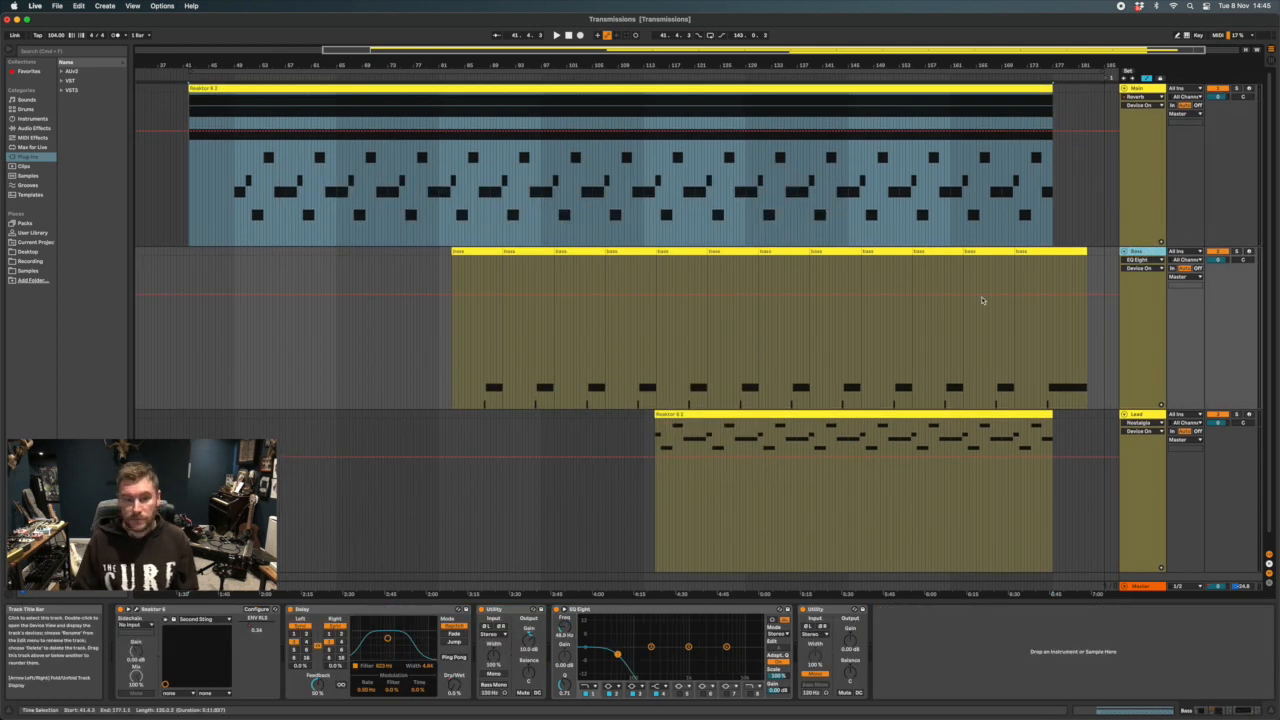
click(137, 611)
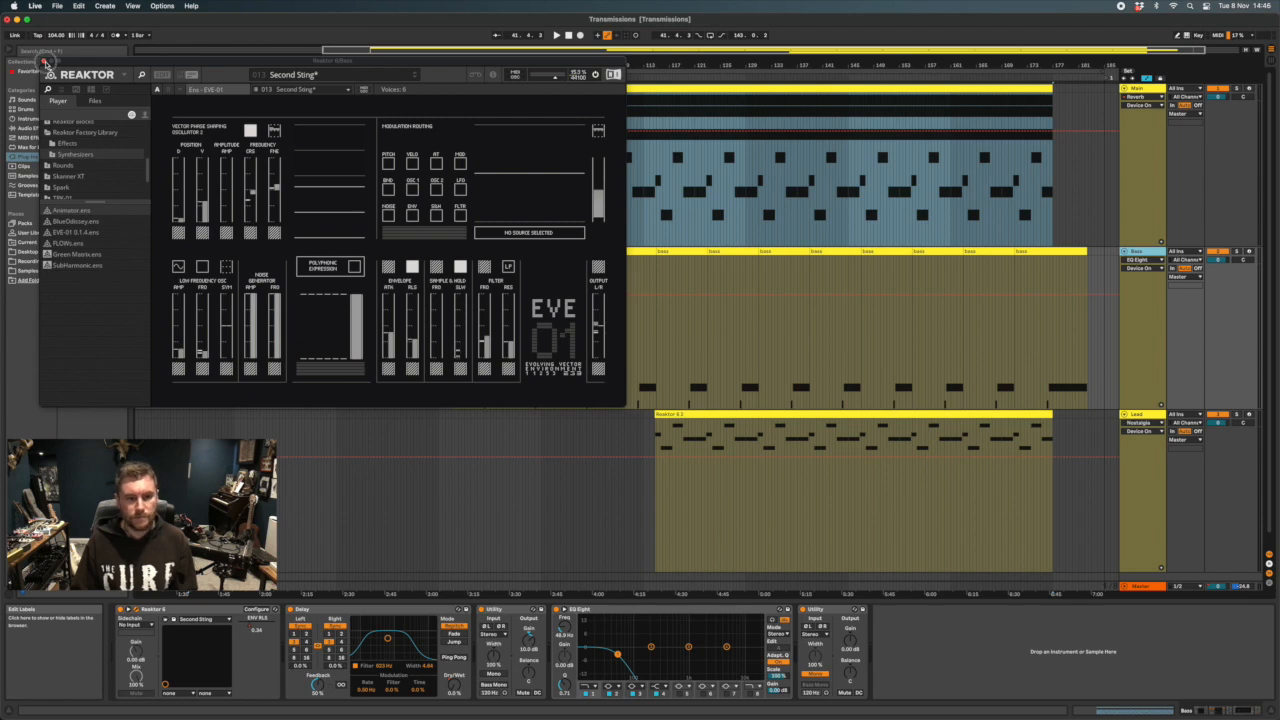
click(1146, 180)
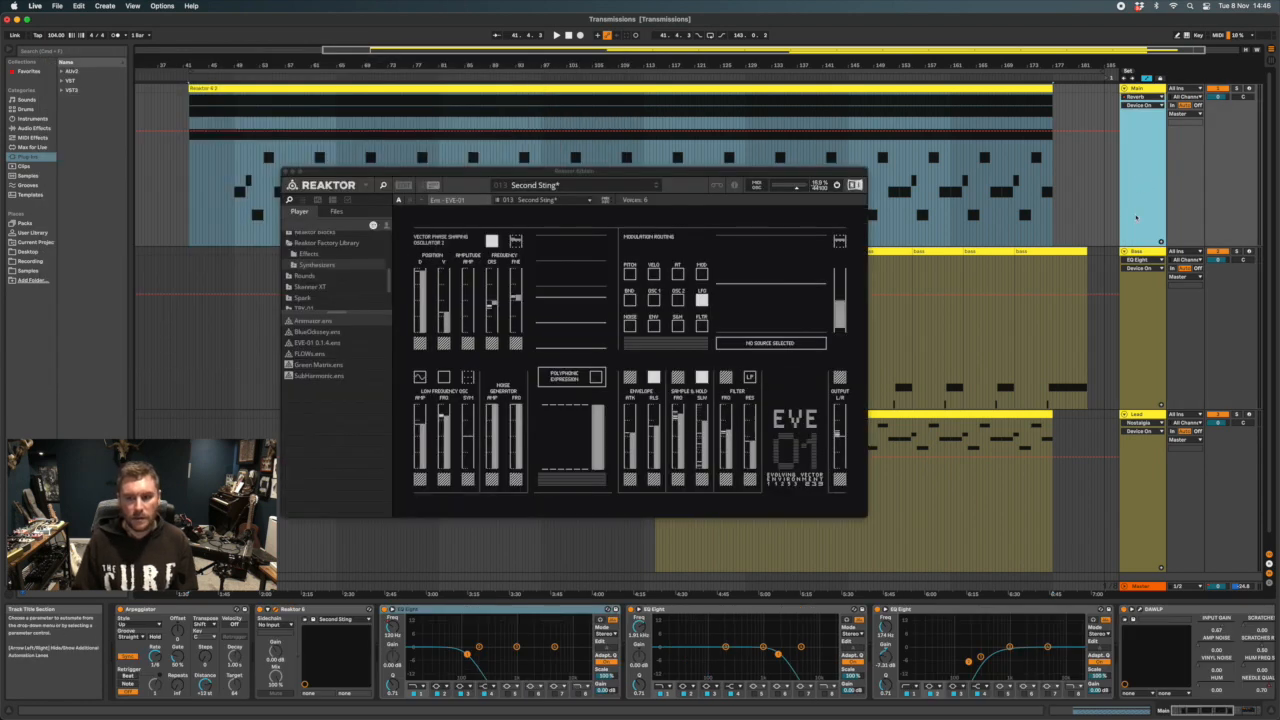
click(1146, 340)
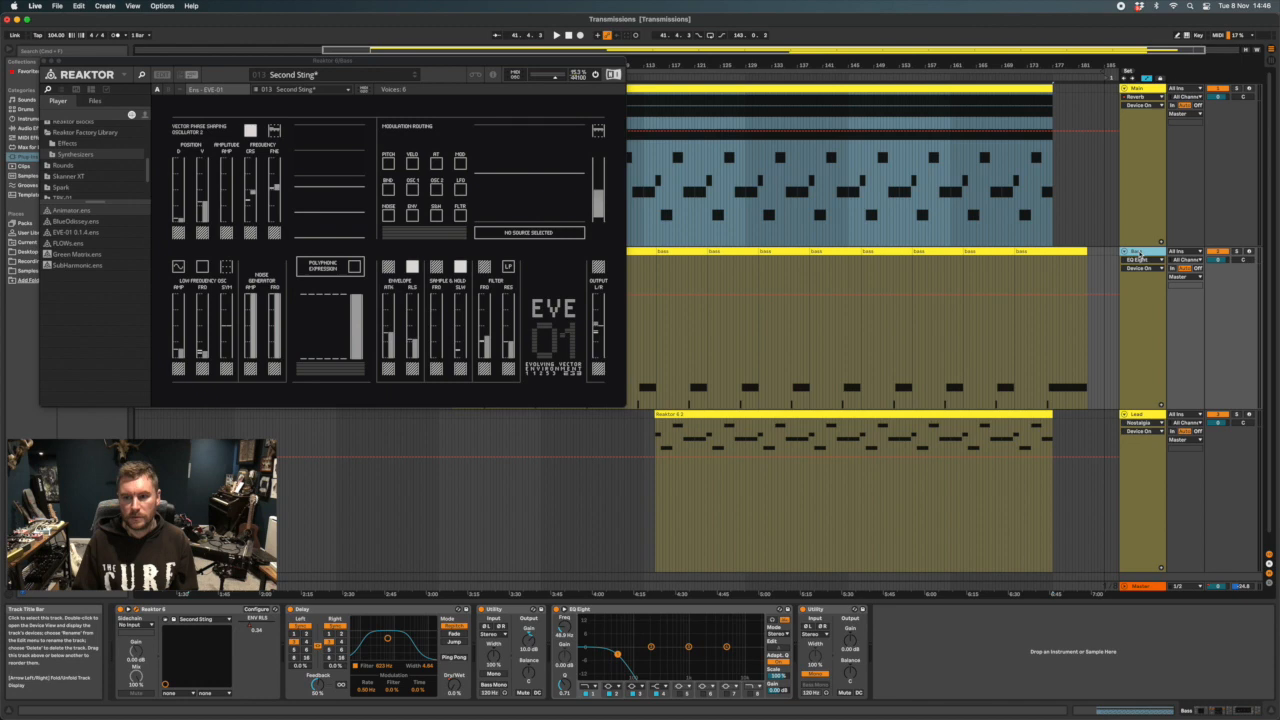
Open the Lead track's Reaktor 6 window to view its EVE-01 settings, and close it again
click(1141, 417)
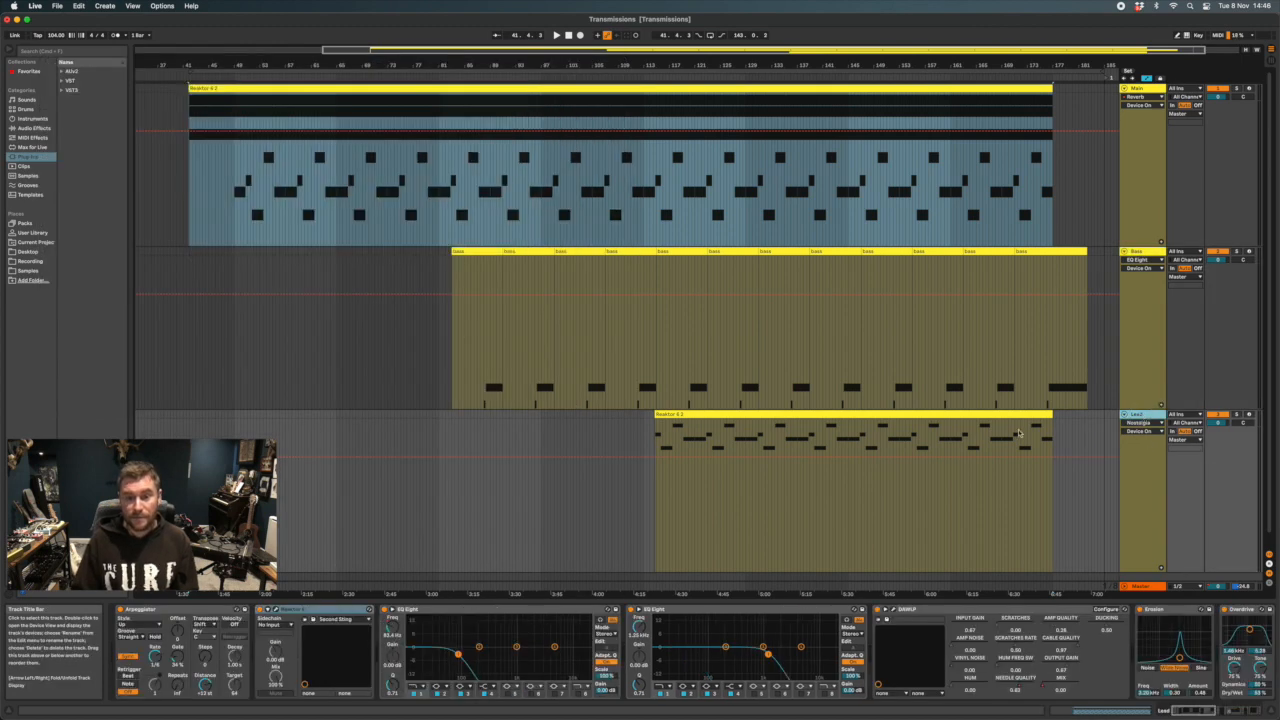
click(273, 609)
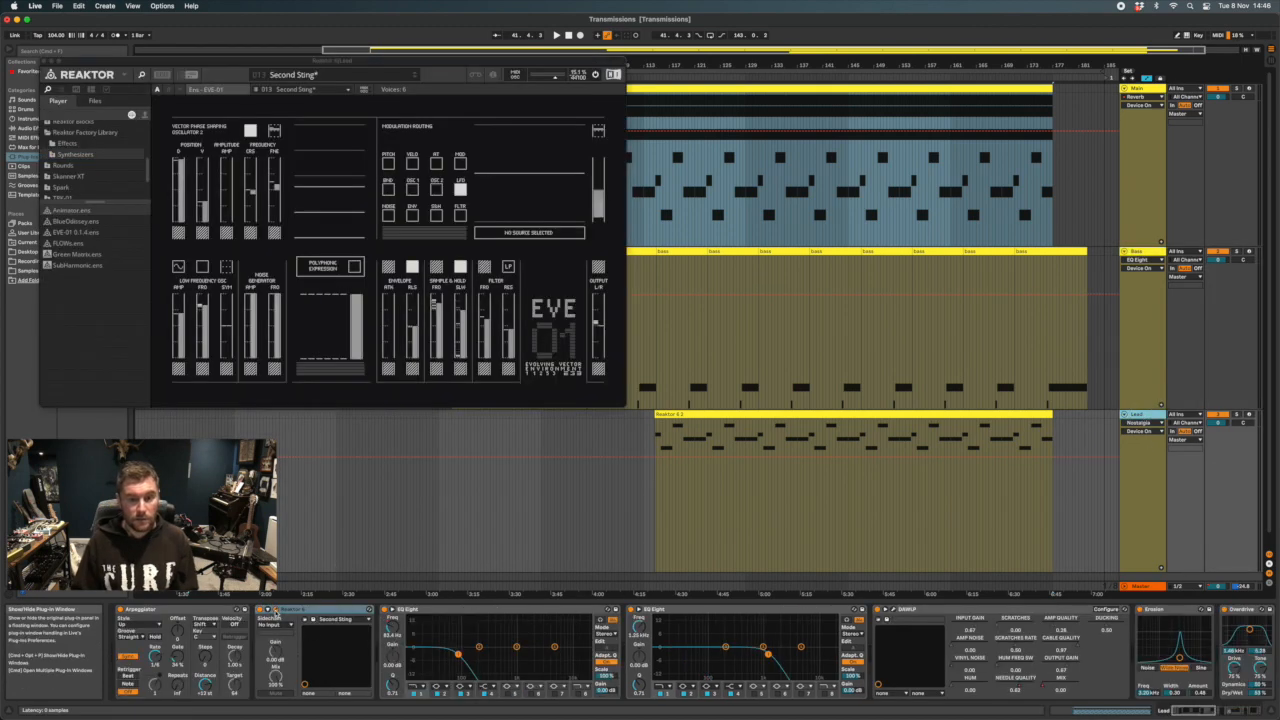
click(44, 62)
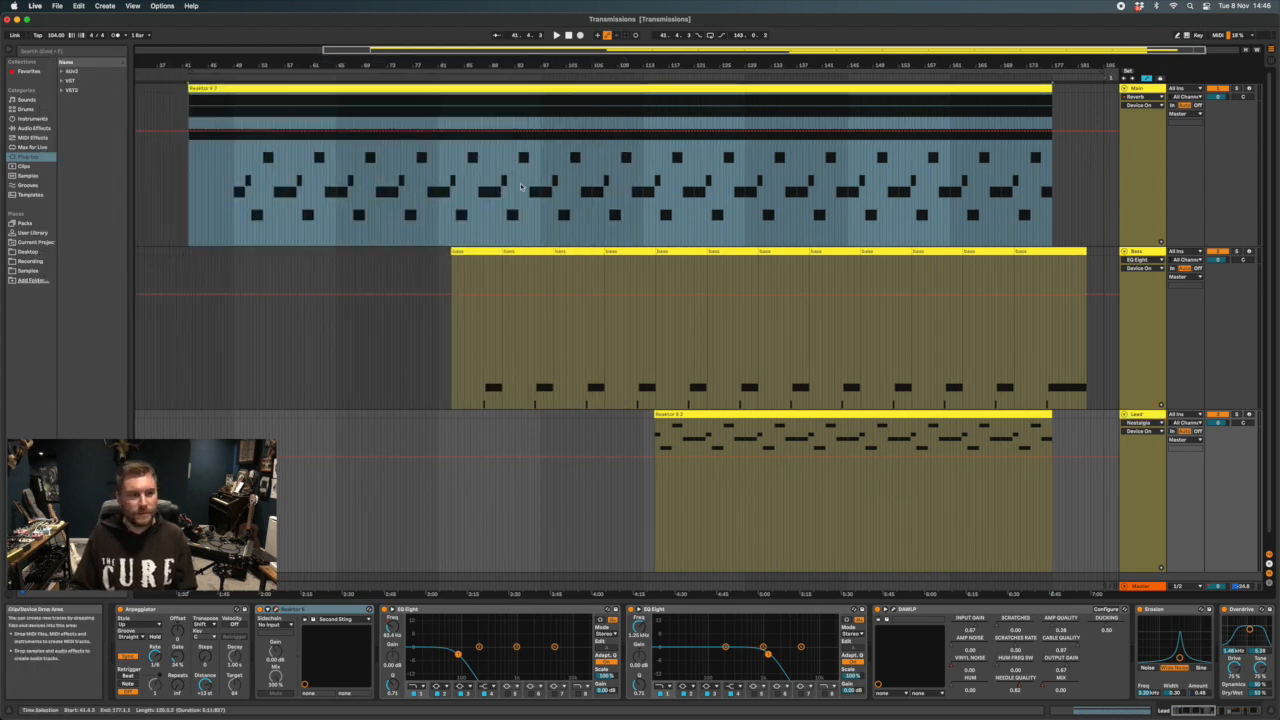
Close the Main track's Reaktor 6 window and solo the Main track
scroll(917, 152, right, 2)
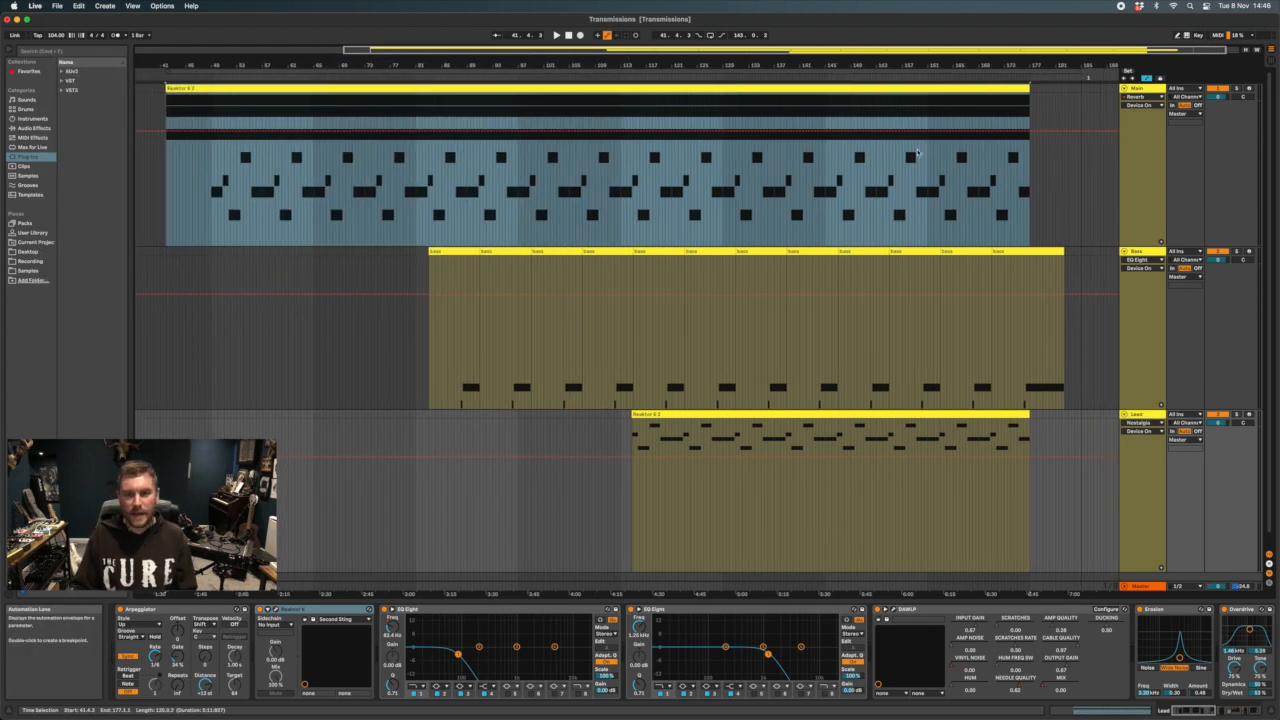
click(1079, 96)
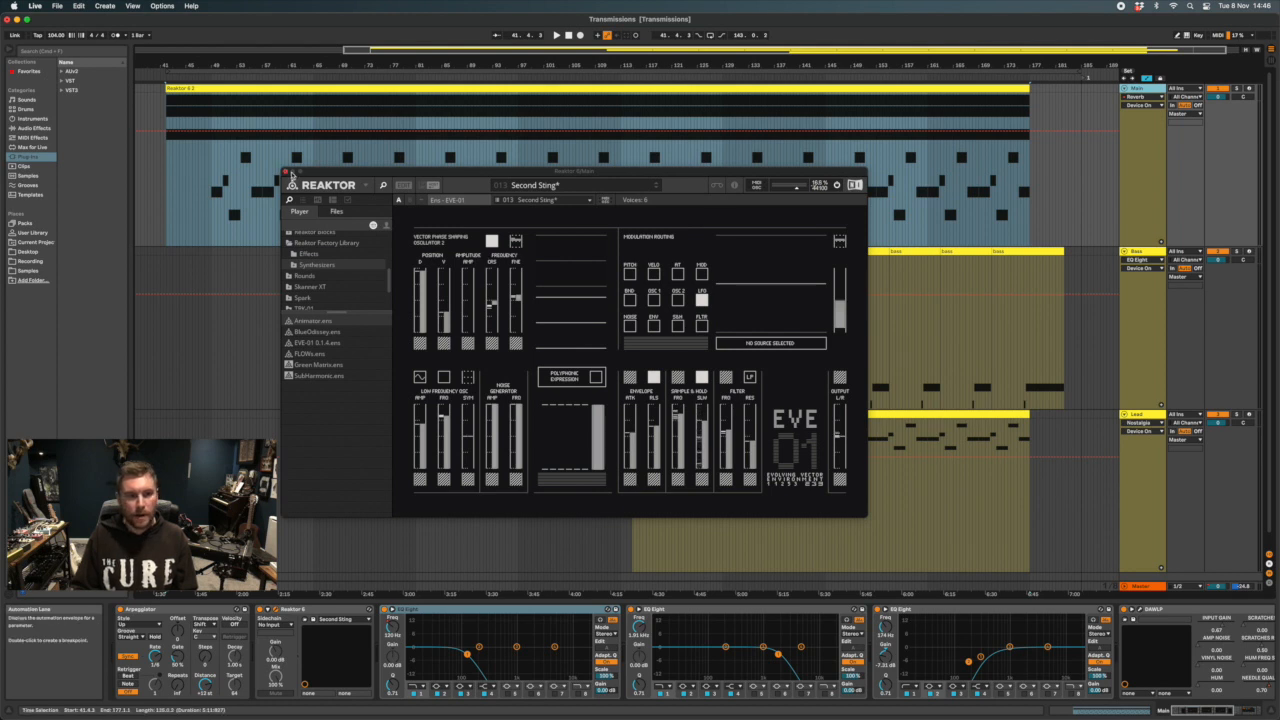
click(287, 173)
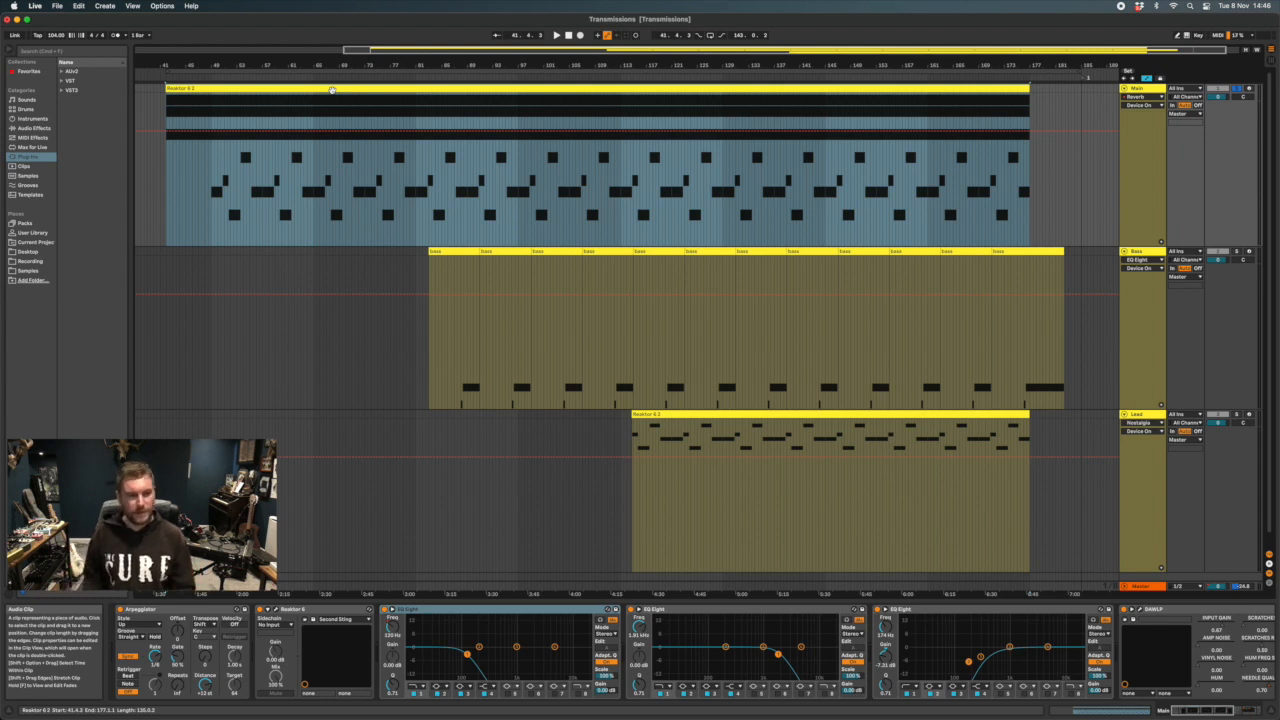
Start playback and open the Main clip in the note editor to examine its long held notes and the repeating shorter ones
key(space)
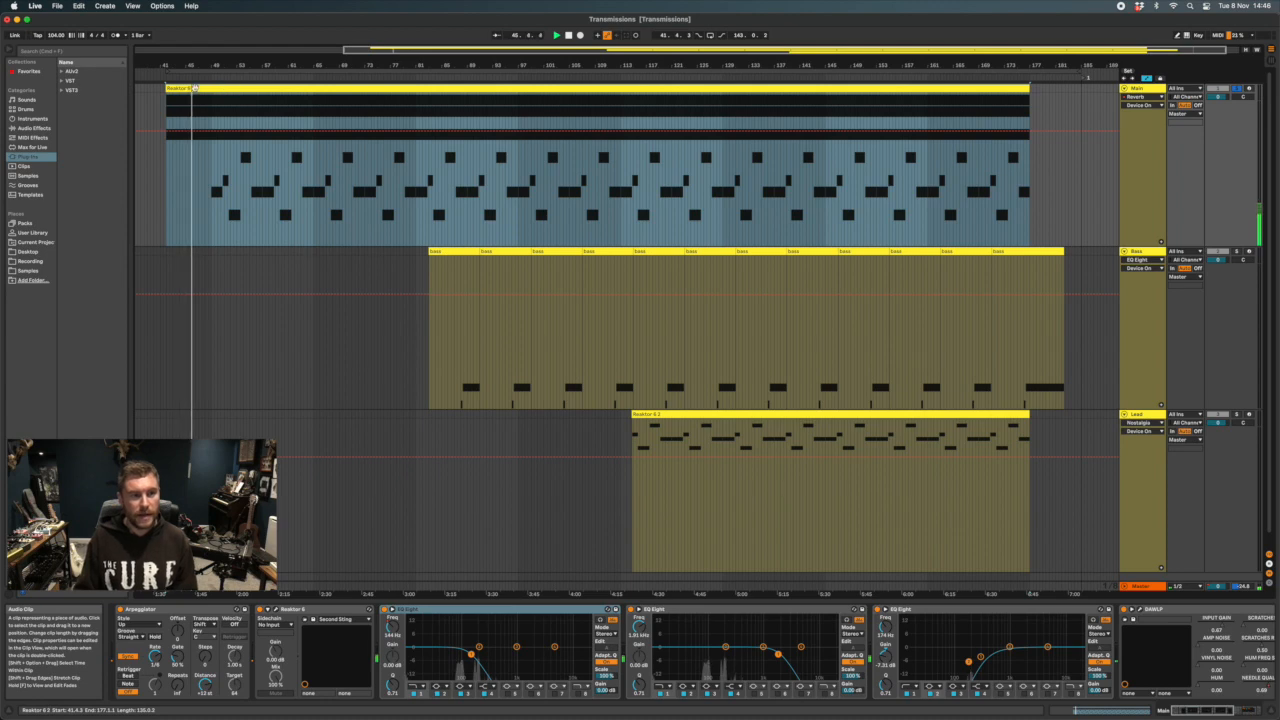
double_click(198, 101)
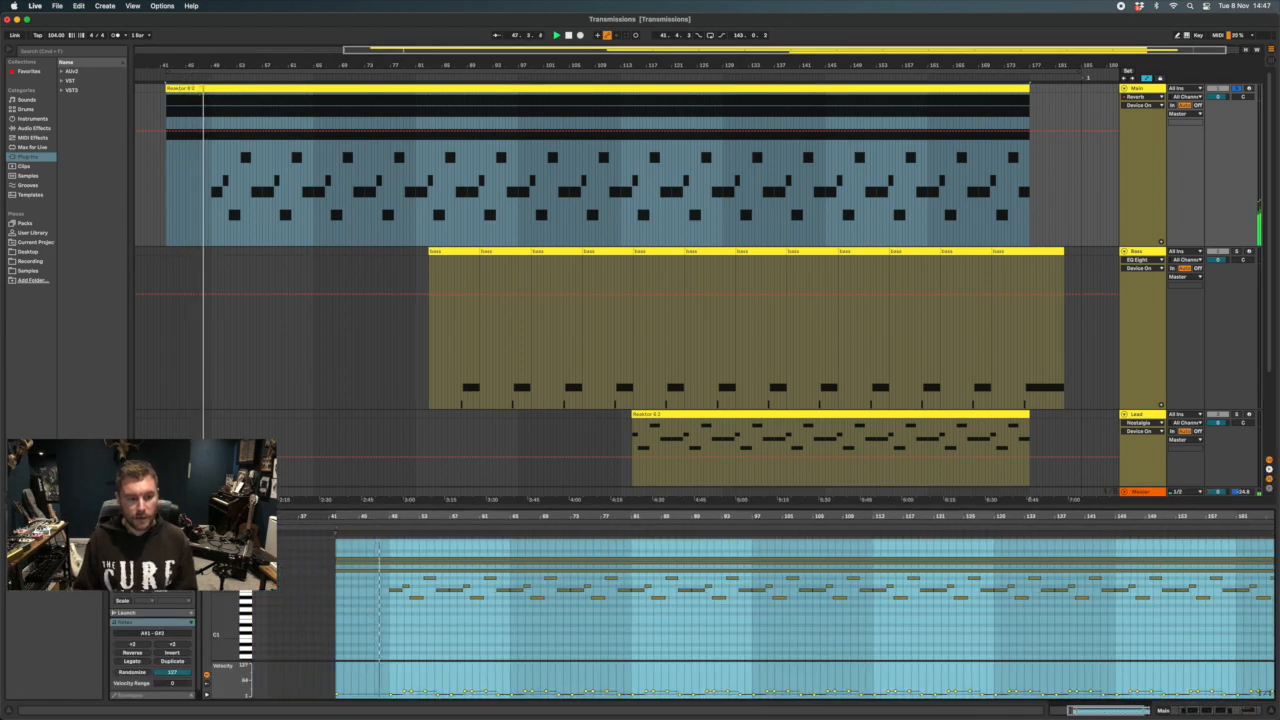
scroll(378, 592, up, 2)
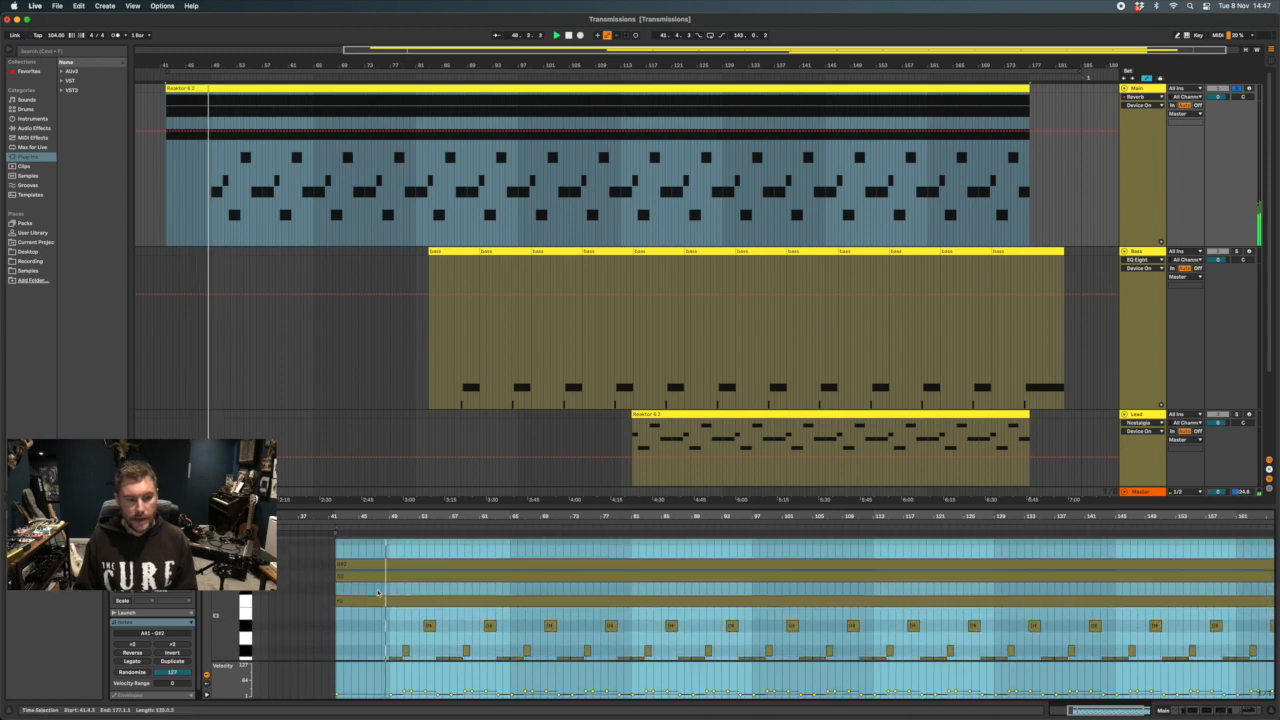
scroll(347, 576, down, 3)
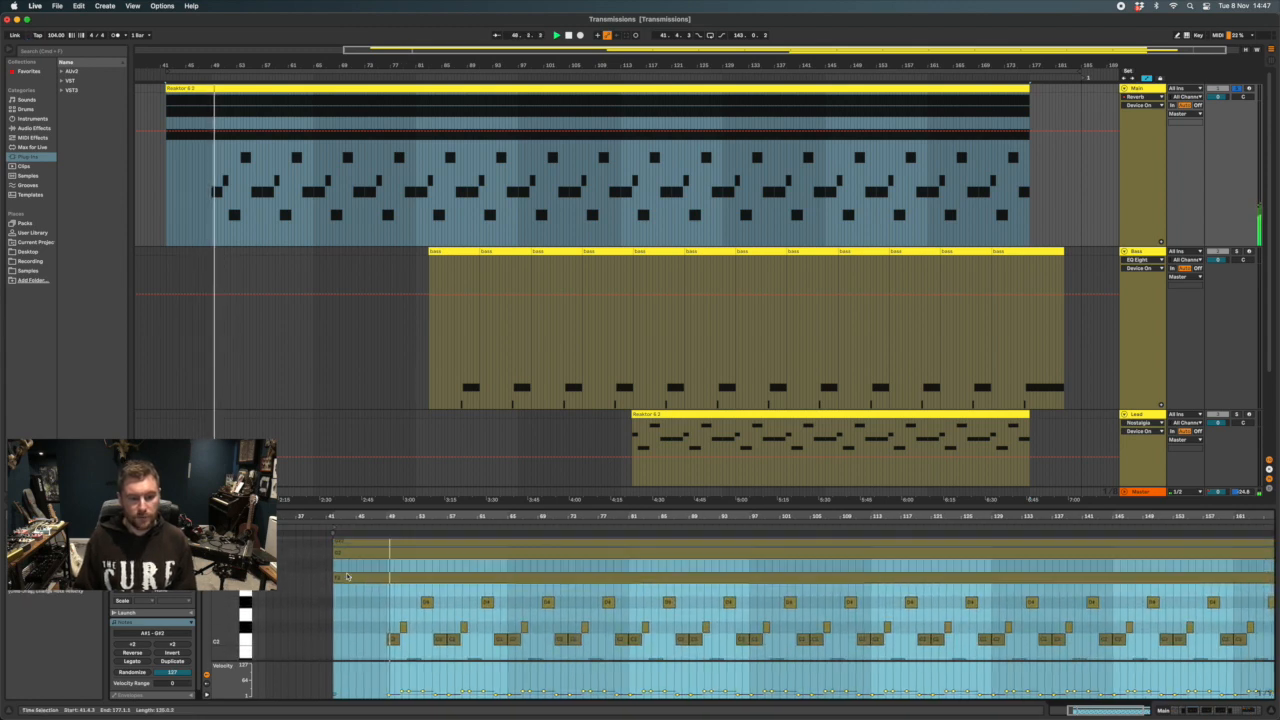
drag(222, 587, 208, 587)
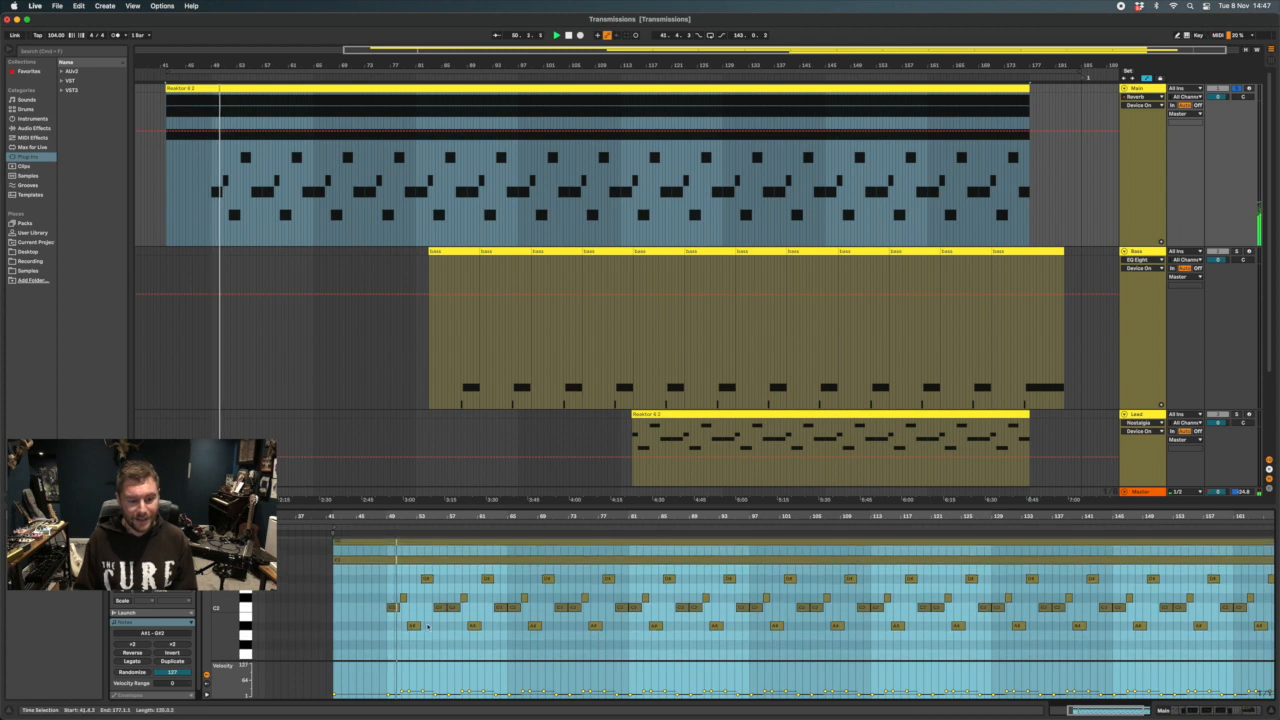
Stop playback, take a closer look at the Main clip's notes, and return to the Main track's device chain
key(space)
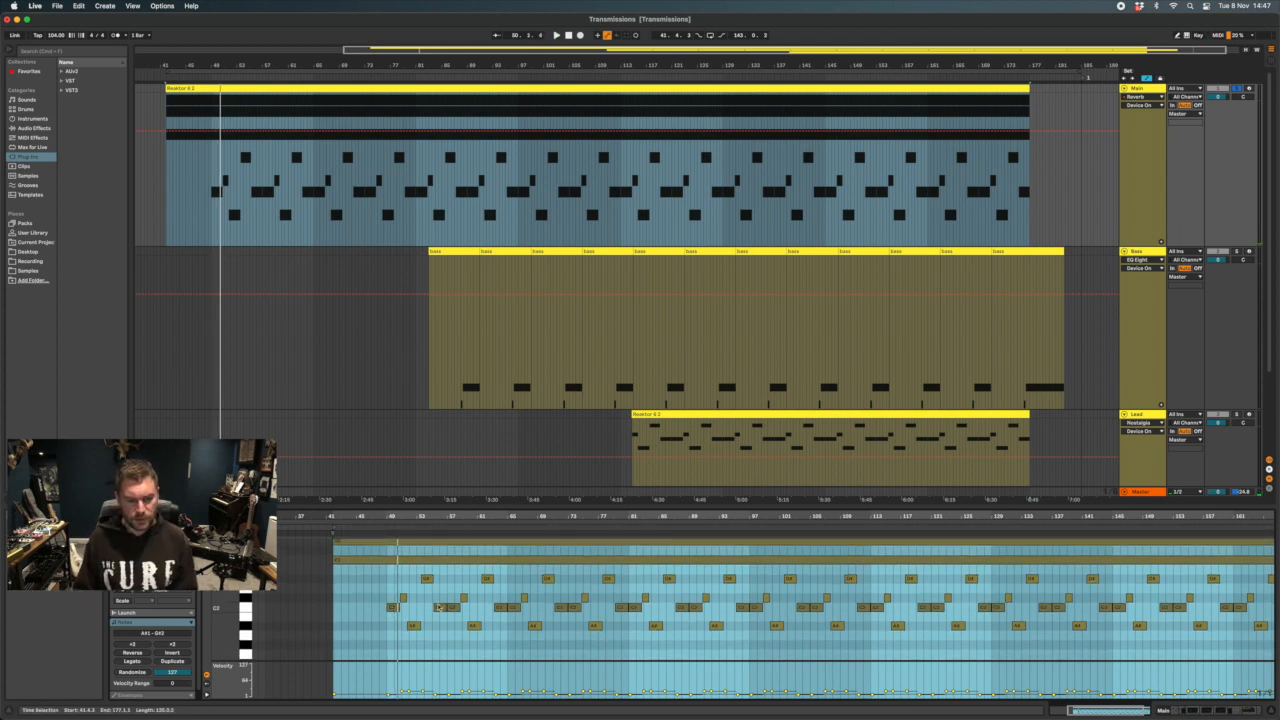
mouse_move(453, 517)
mouse_down()
mouse_move(452, 550)
mouse_move(451, 527)
mouse_up()
scroll(800, 600, up, 3)
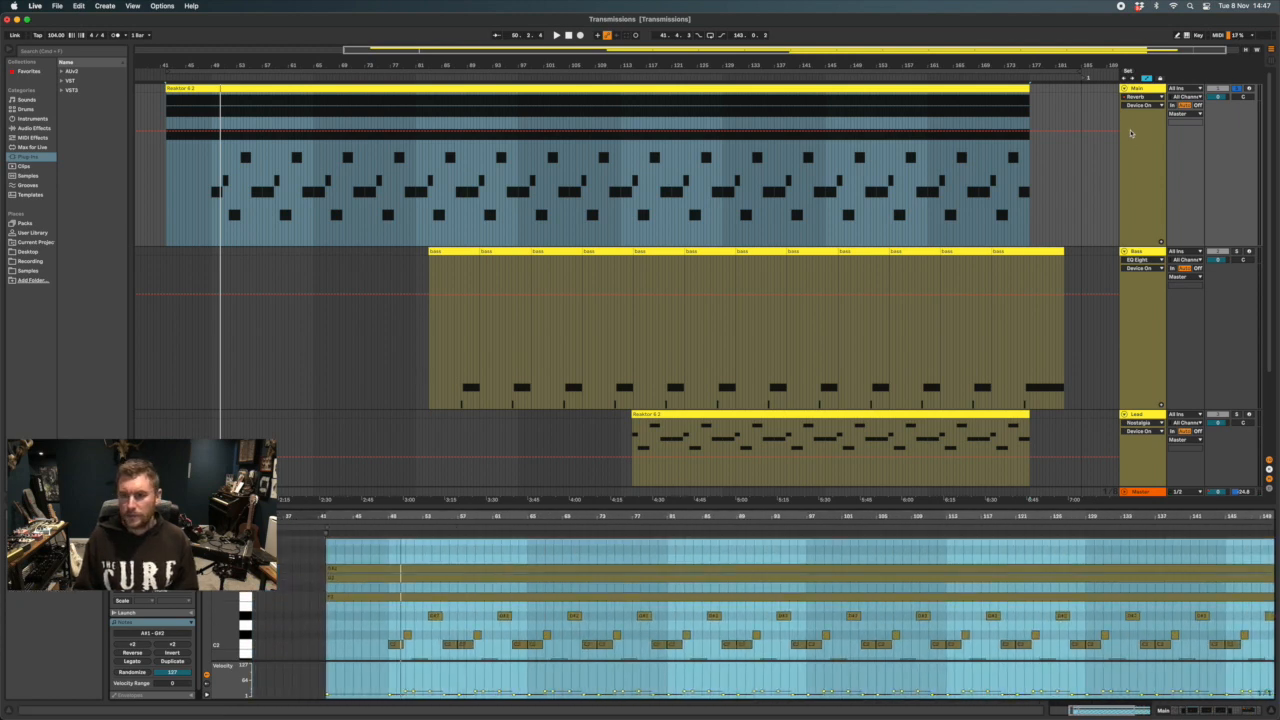
click(1158, 90)
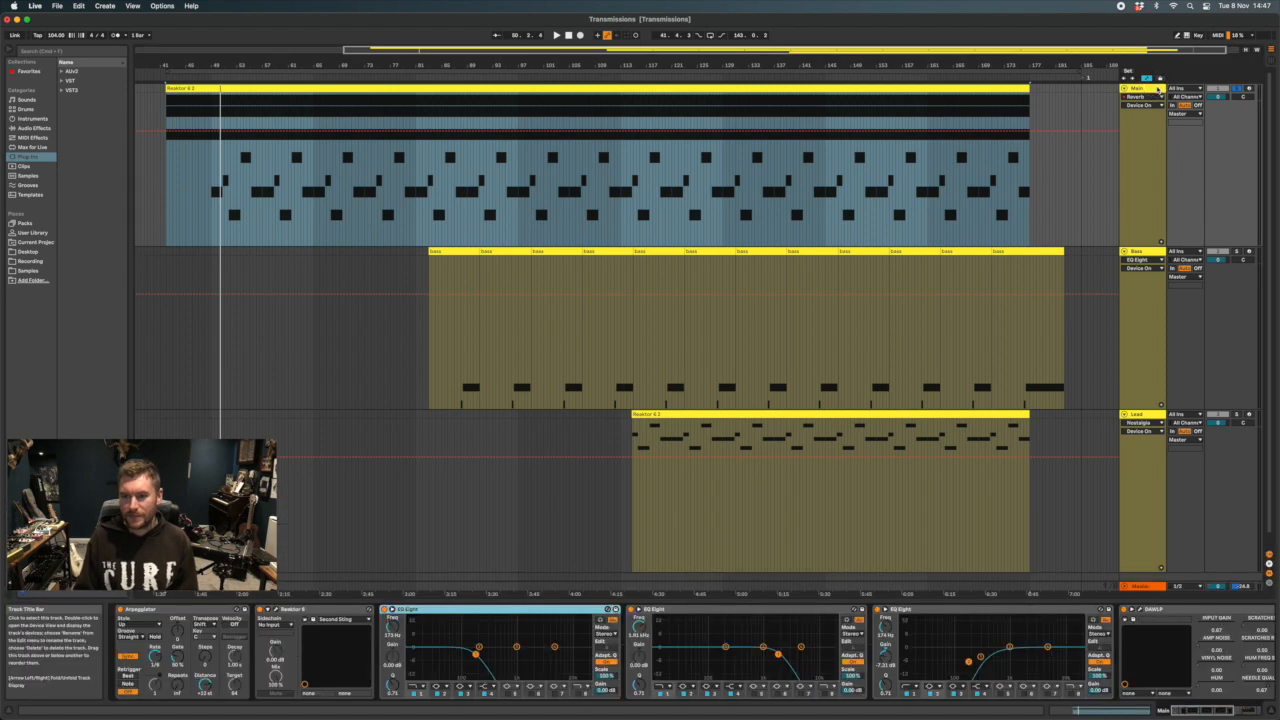
Play the soloed Main track from about bar 48 and look through its device chain as far as the Reverb and Utility
click(210, 190)
key(space)
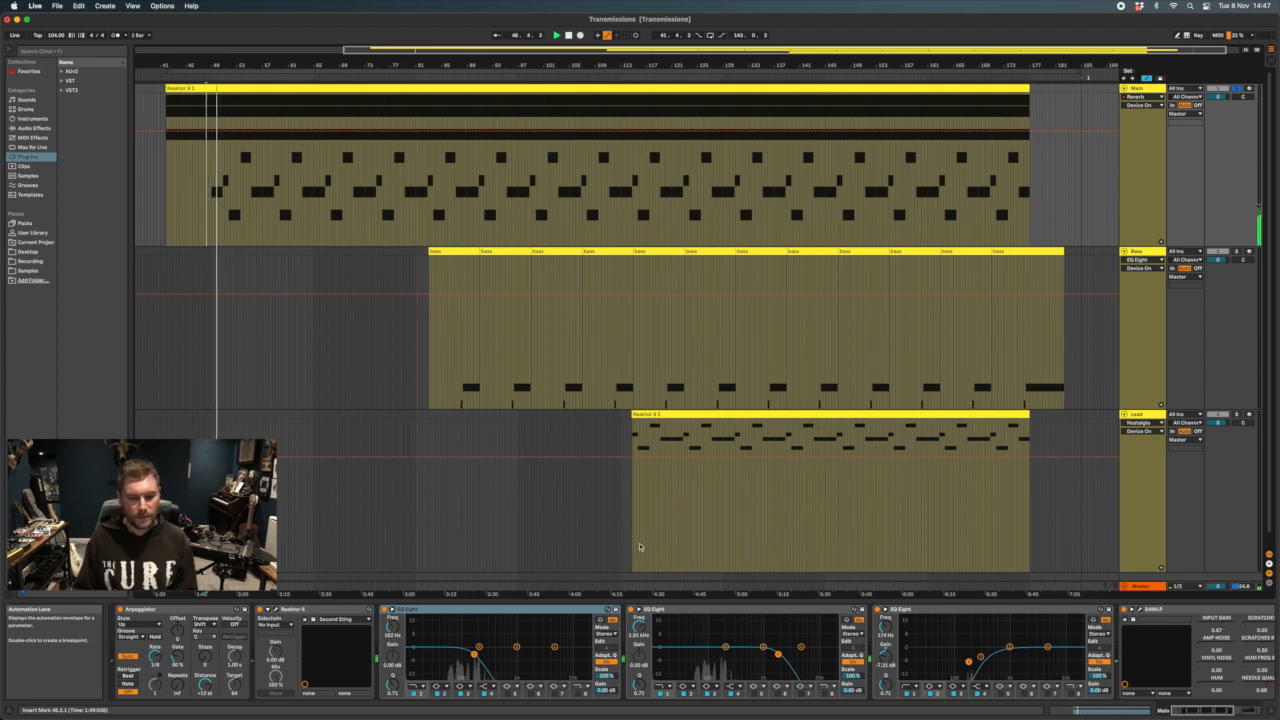
scroll(818, 641, right, 2)
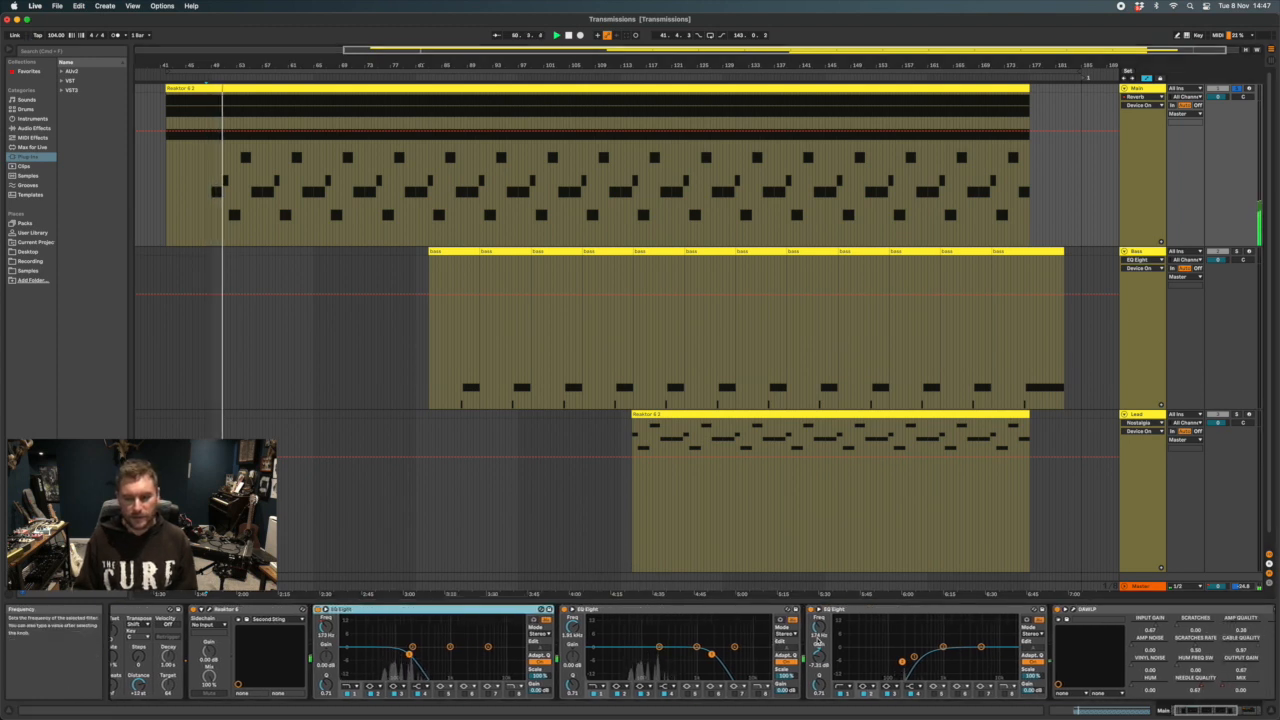
scroll(708, 618, right, 10)
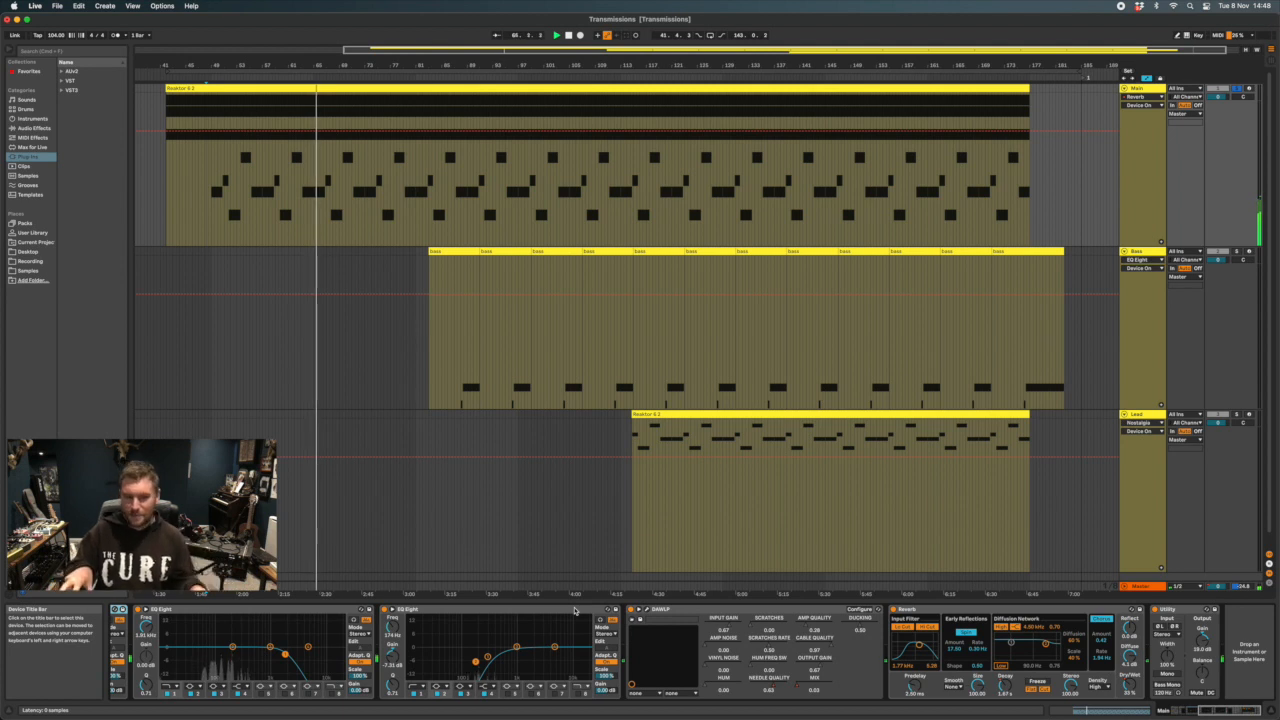
scroll(697, 641, left, 3)
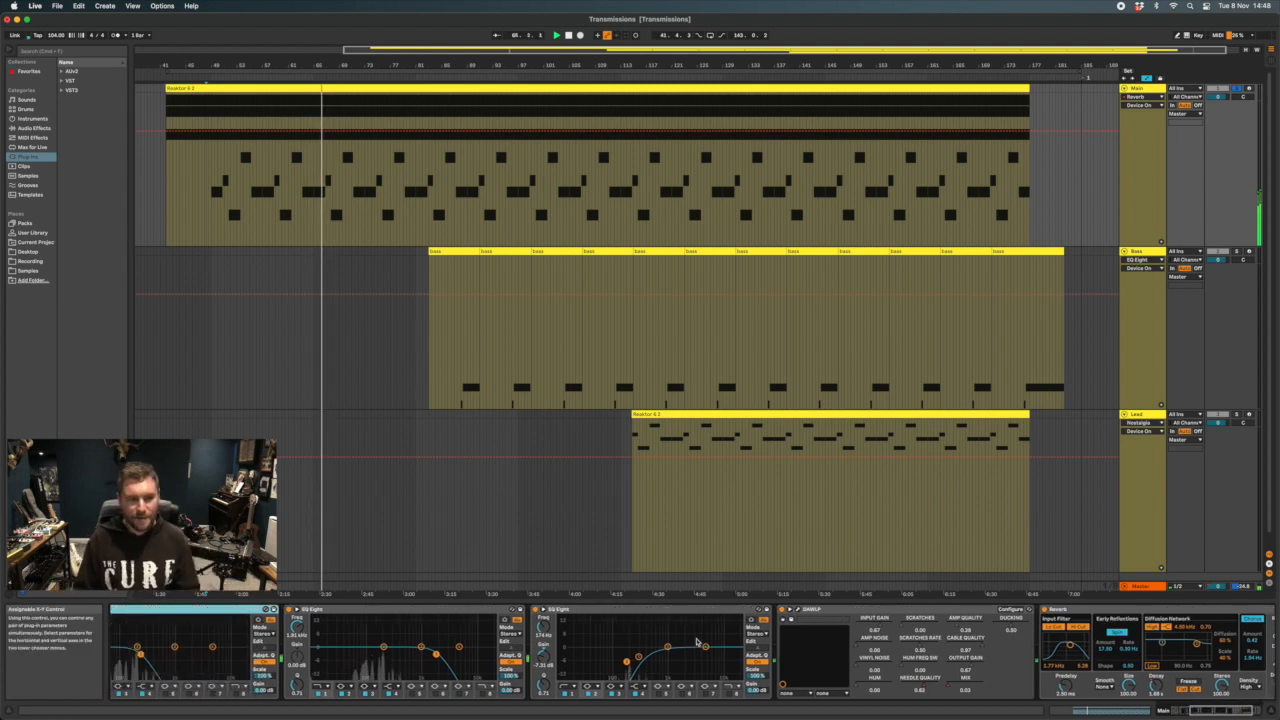
scroll(697, 641, left, 1)
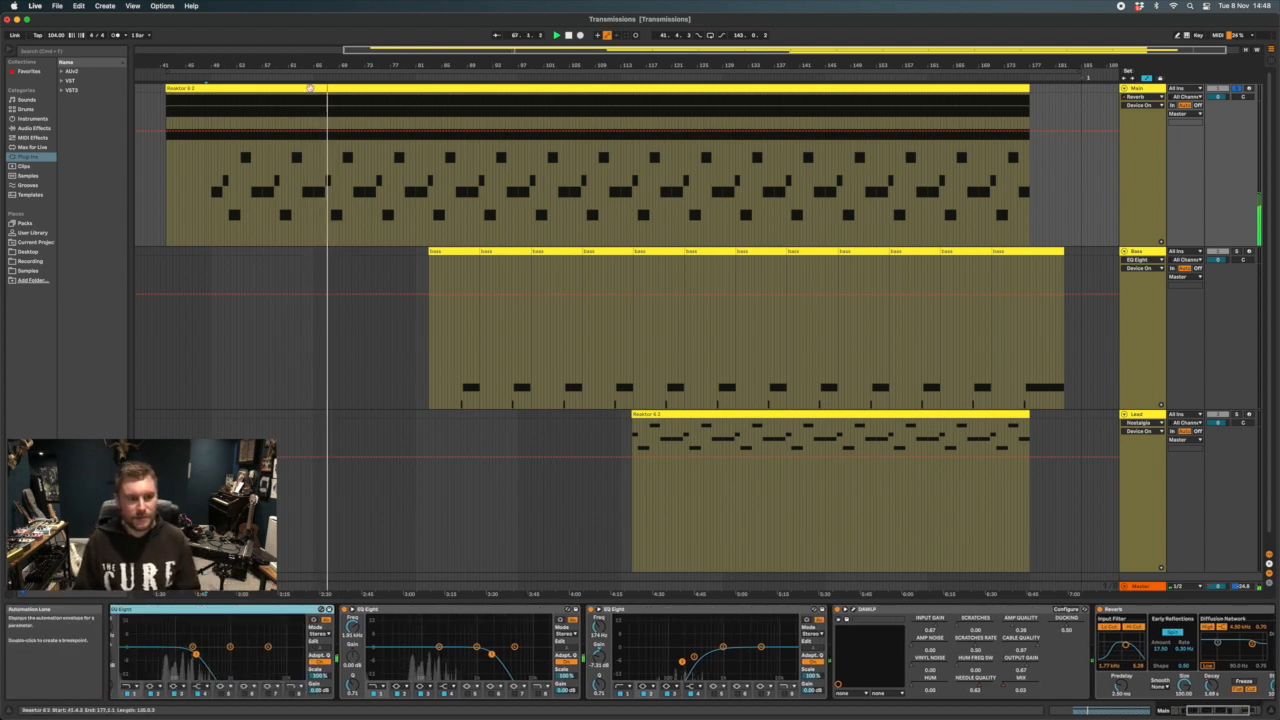
Reopen the Main clip's notes while playback runs and examine the high and low notes of the pattern
click(310, 88)
double_click(308, 88)
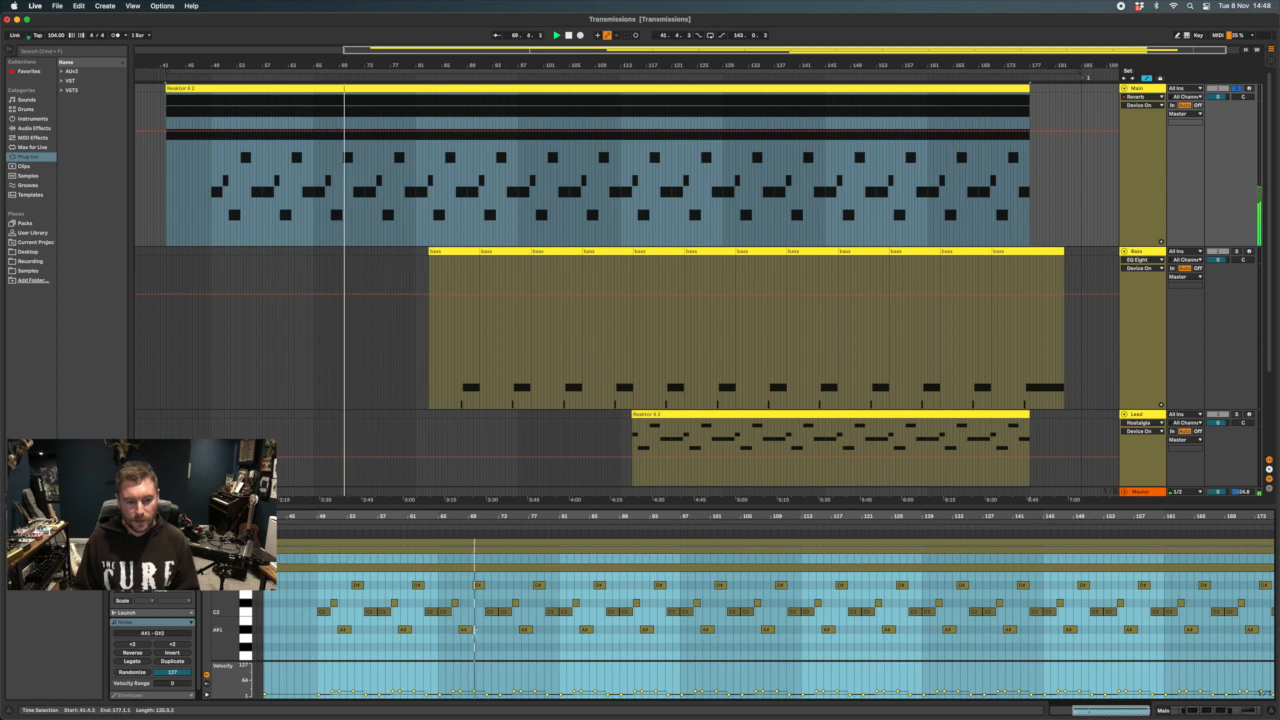
scroll(480, 632, up, 2)
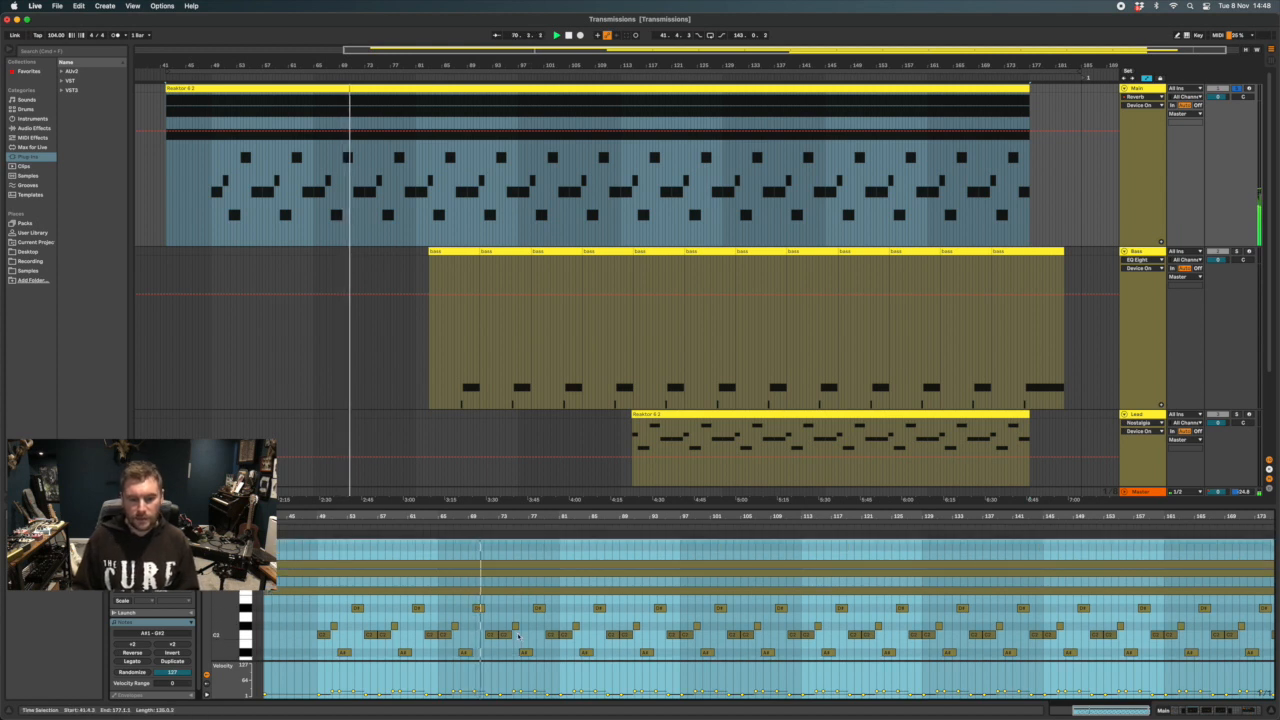
scroll(518, 636, down, 1)
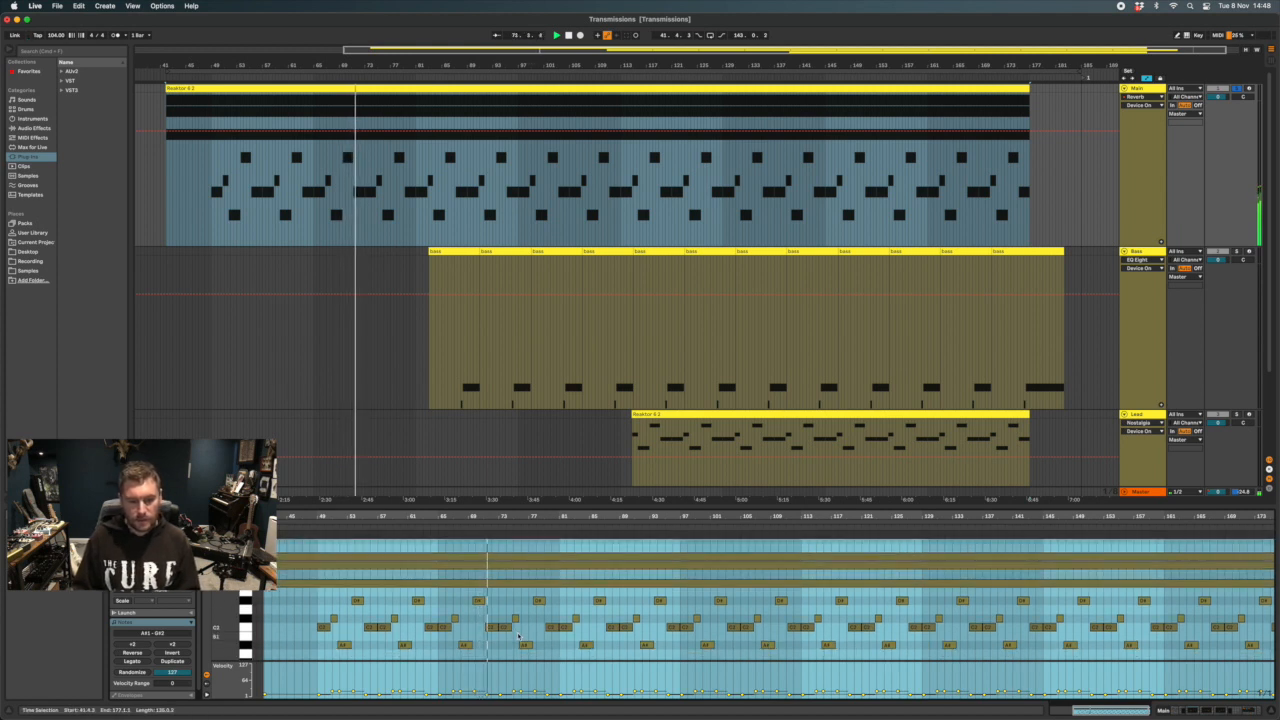
Back in the Main track's device chain, show the first EQ Eight's filter frequency automation and switch that EQ off
click(1153, 193)
click(1140, 90)
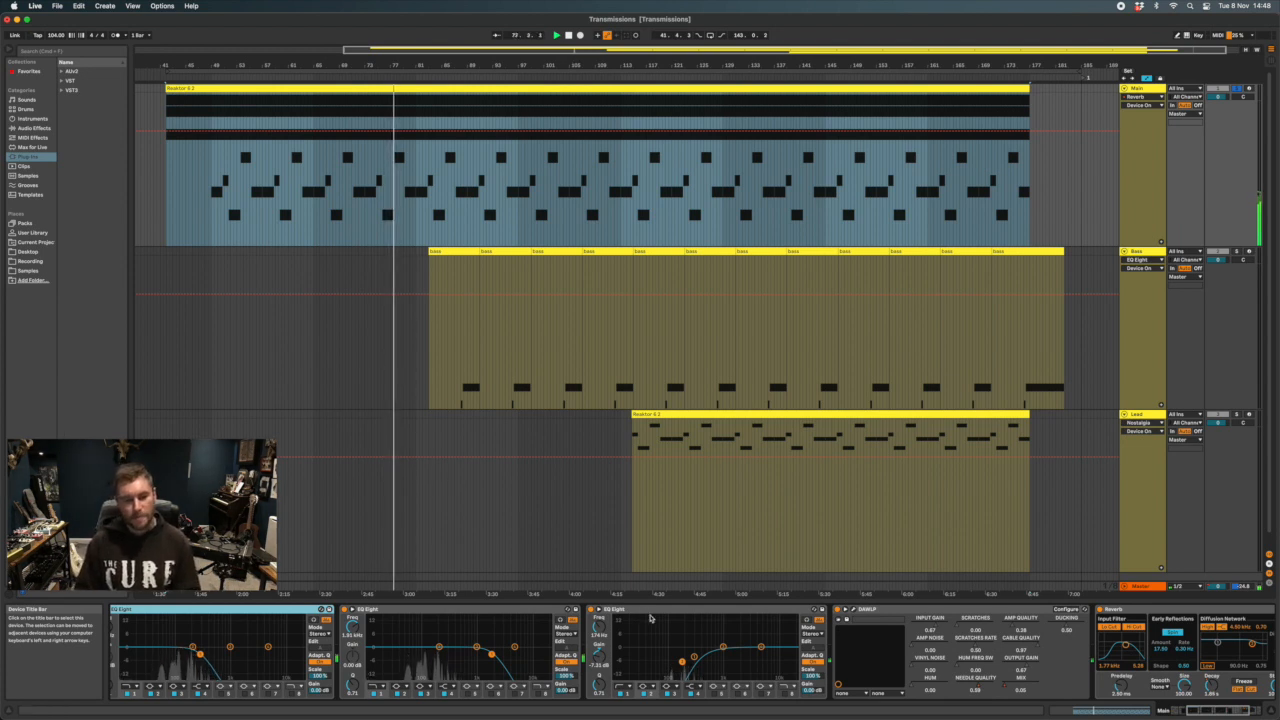
scroll(750, 643, left, 2)
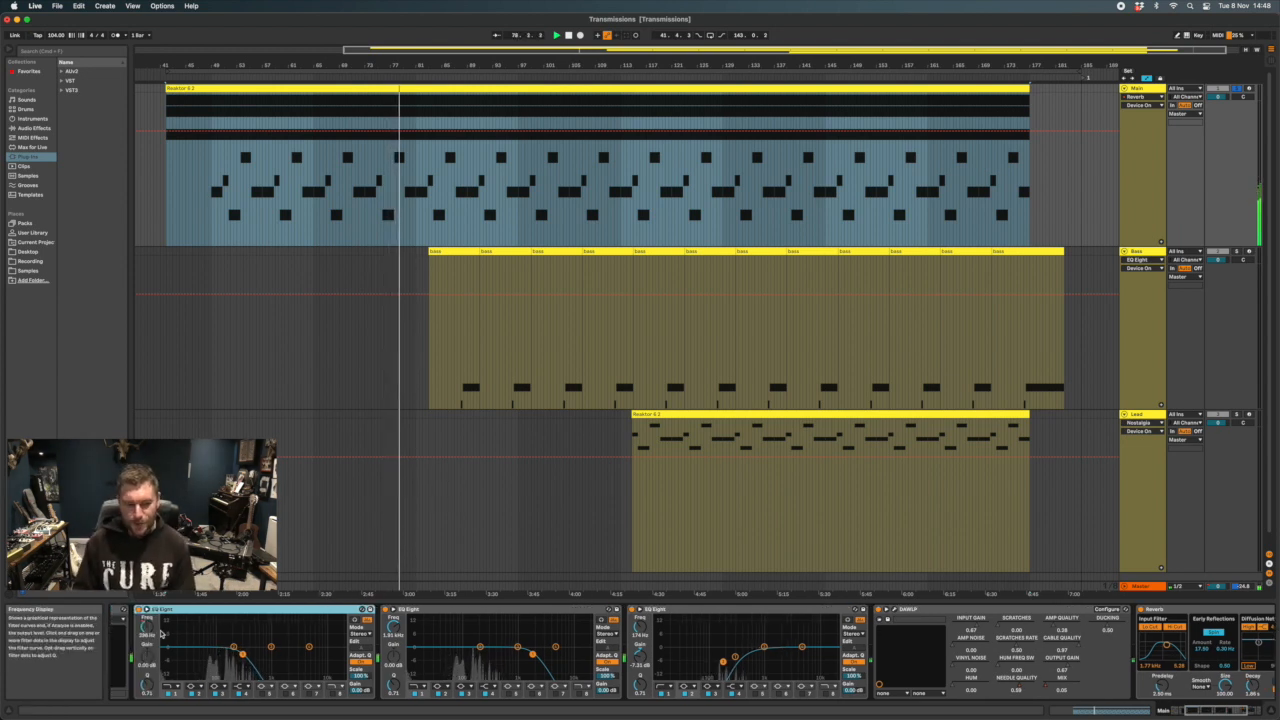
click(146, 630)
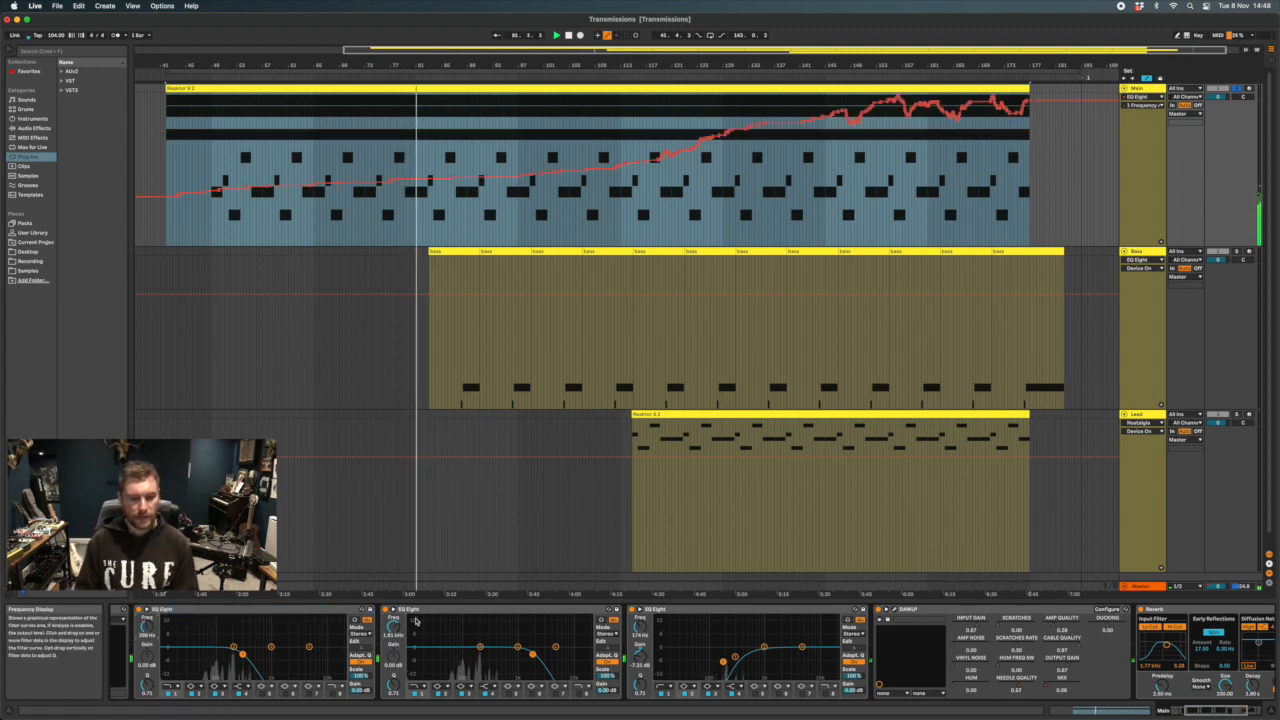
click(138, 610)
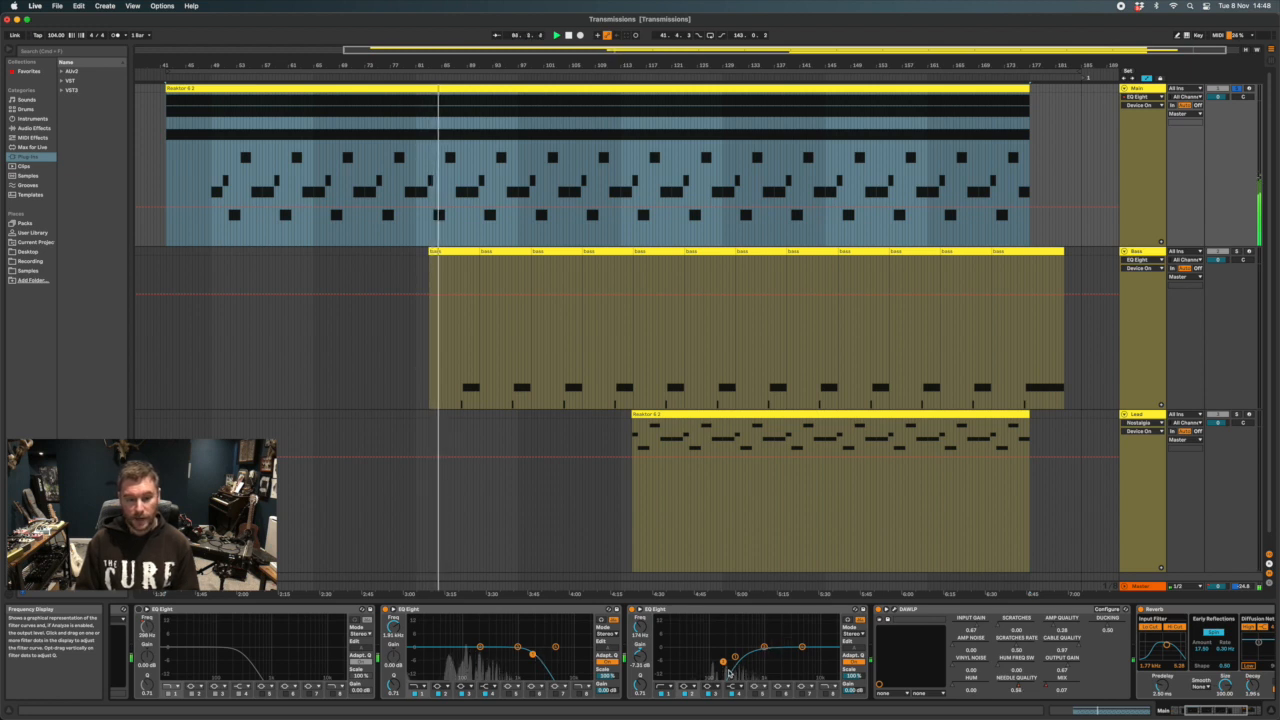
Bypass and re-enable the Main track's second and third EQ Eight in turn to compare the sound during playback
click(385, 609)
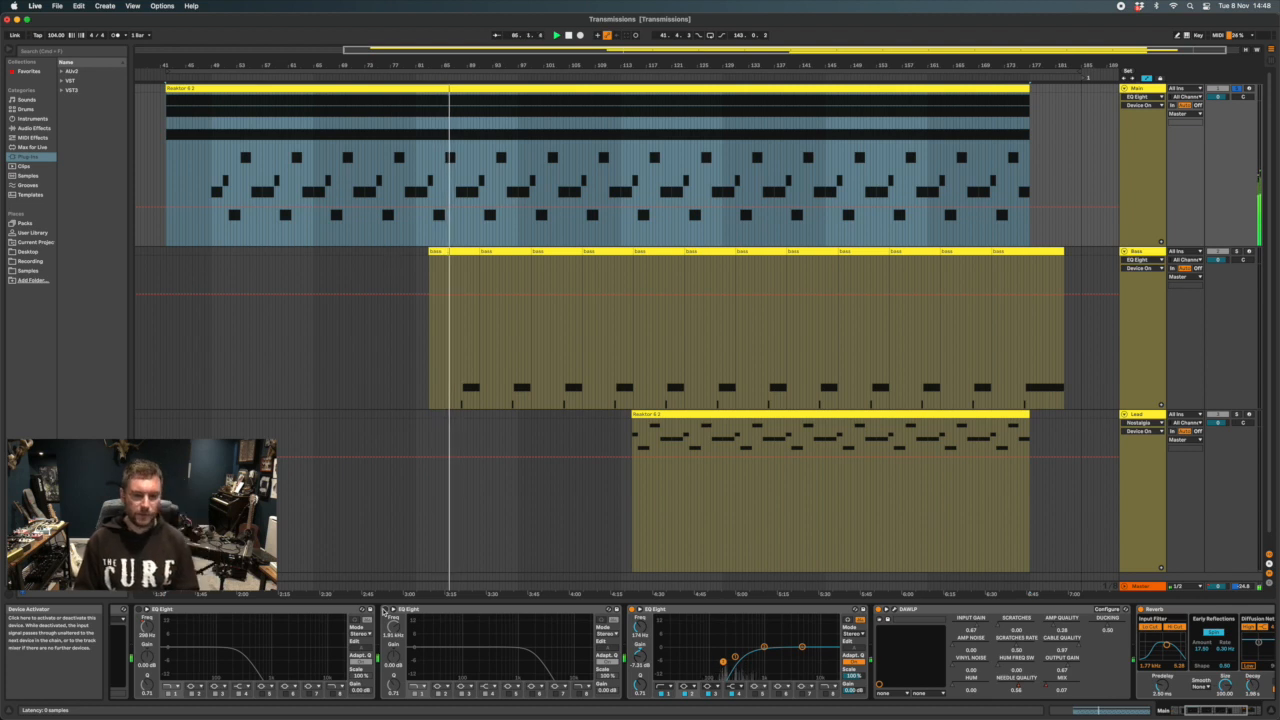
click(385, 609)
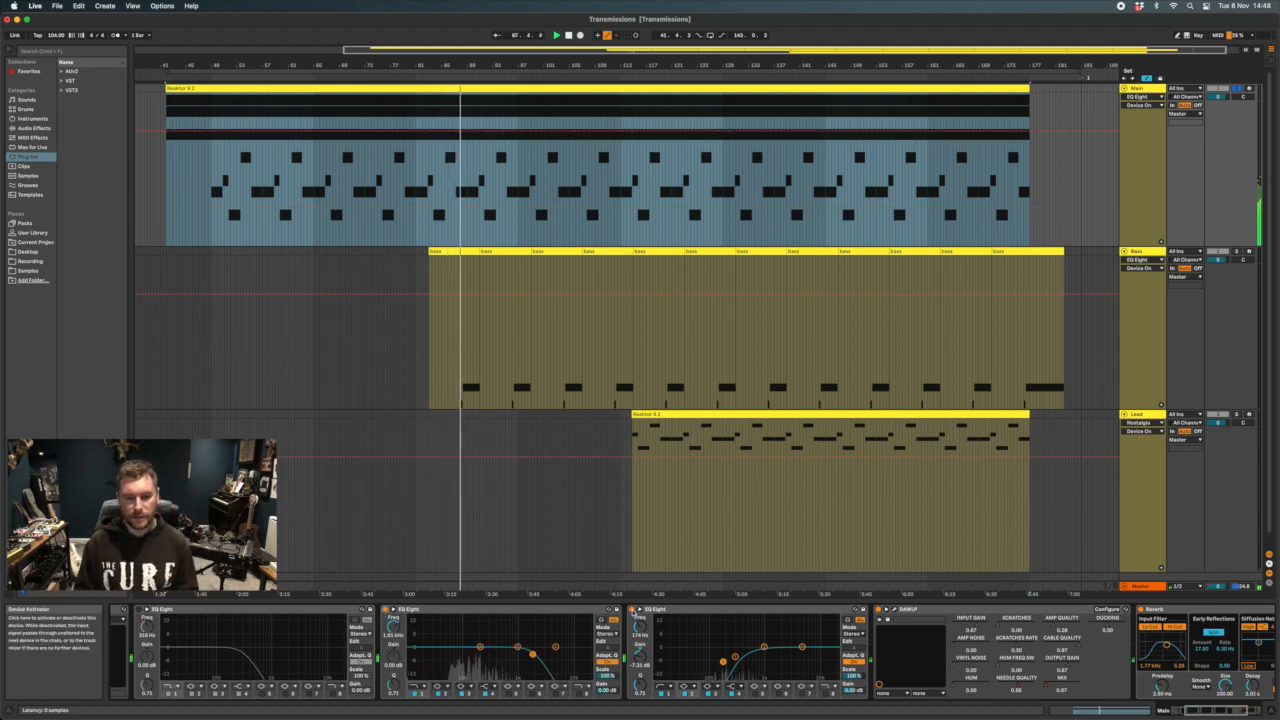
click(634, 609)
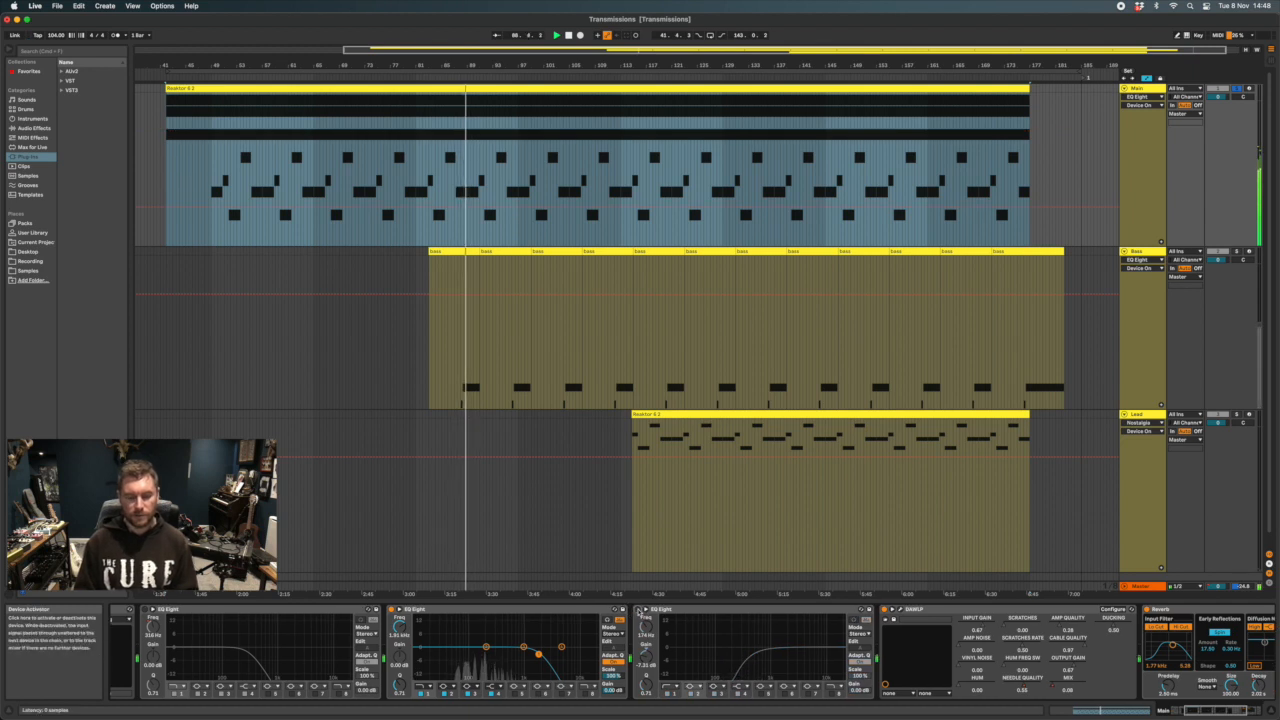
click(638, 610)
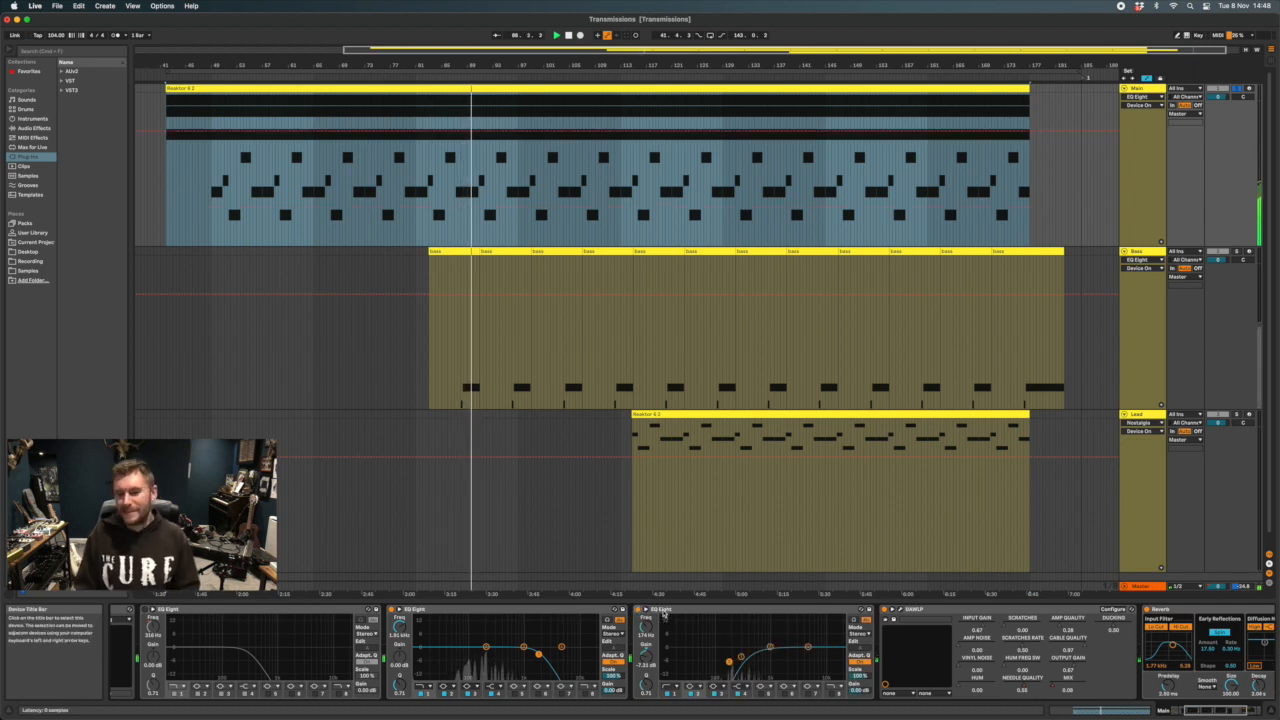
Open the Main track's Reaktor EVE-01 window and examine its controls and its alternate waveform view during playback
scroll(412, 641, up, 3)
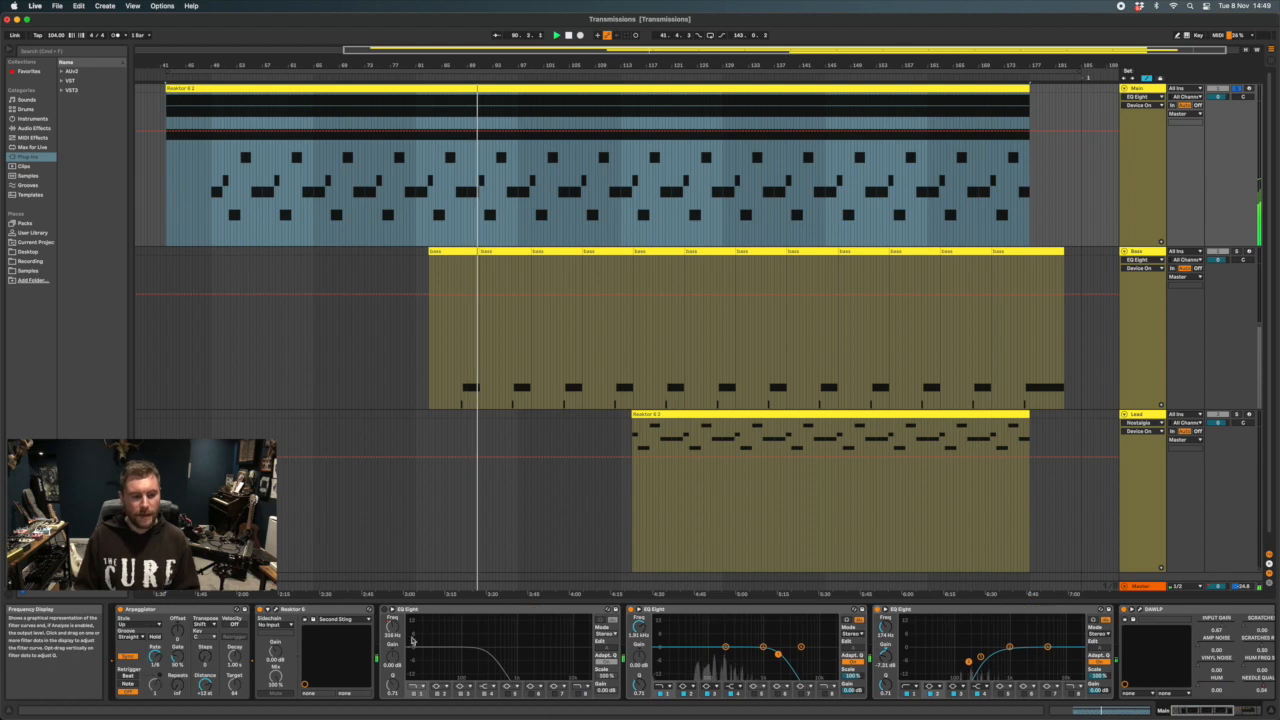
click(277, 610)
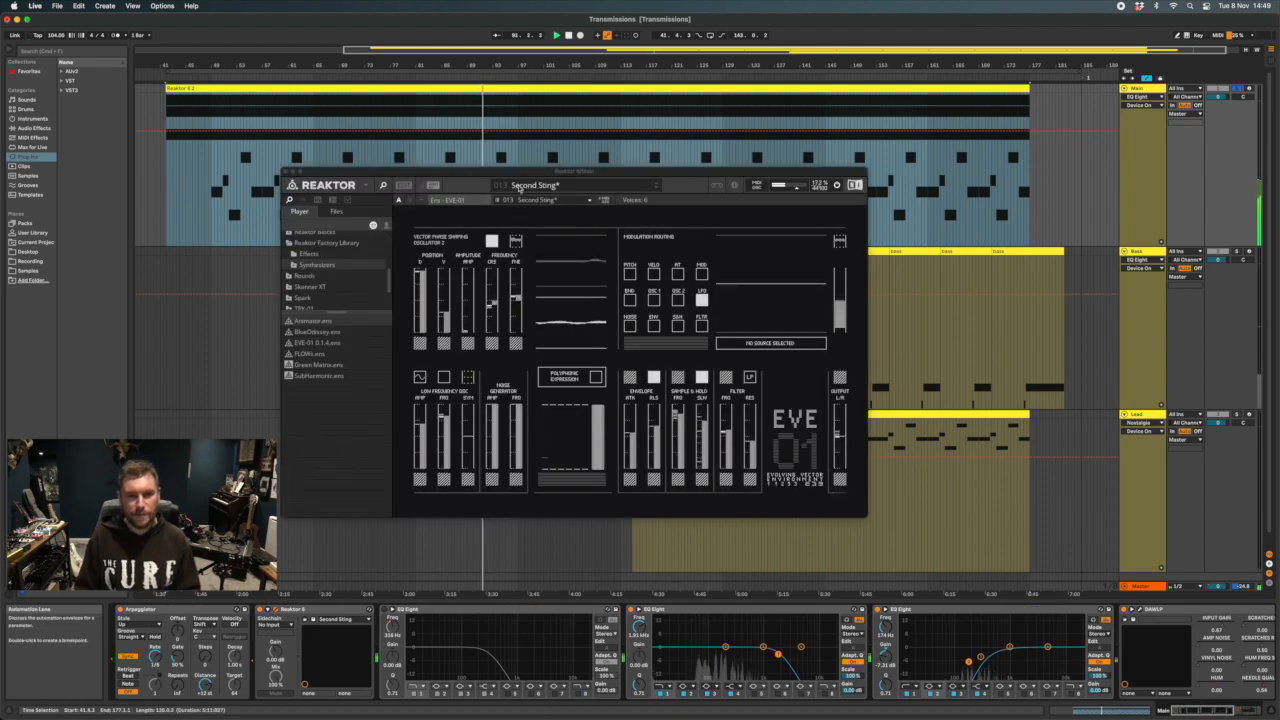
drag(517, 176, 510, 239)
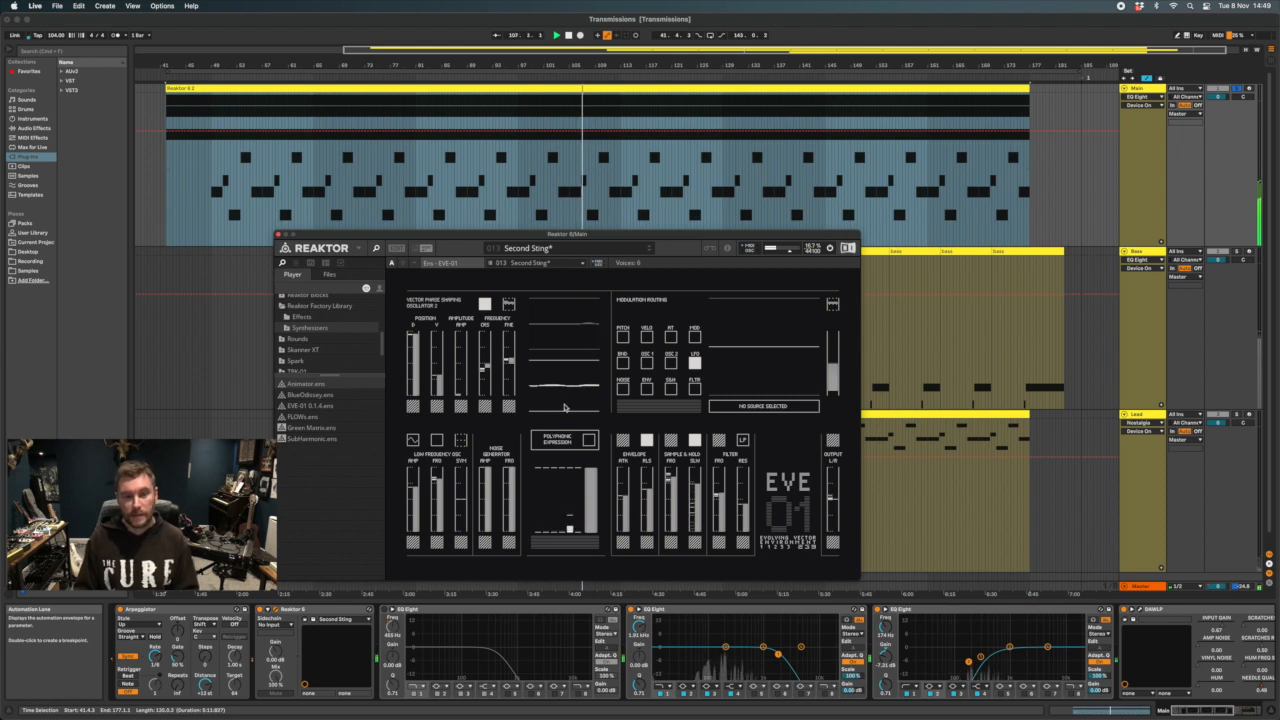
click(400, 264)
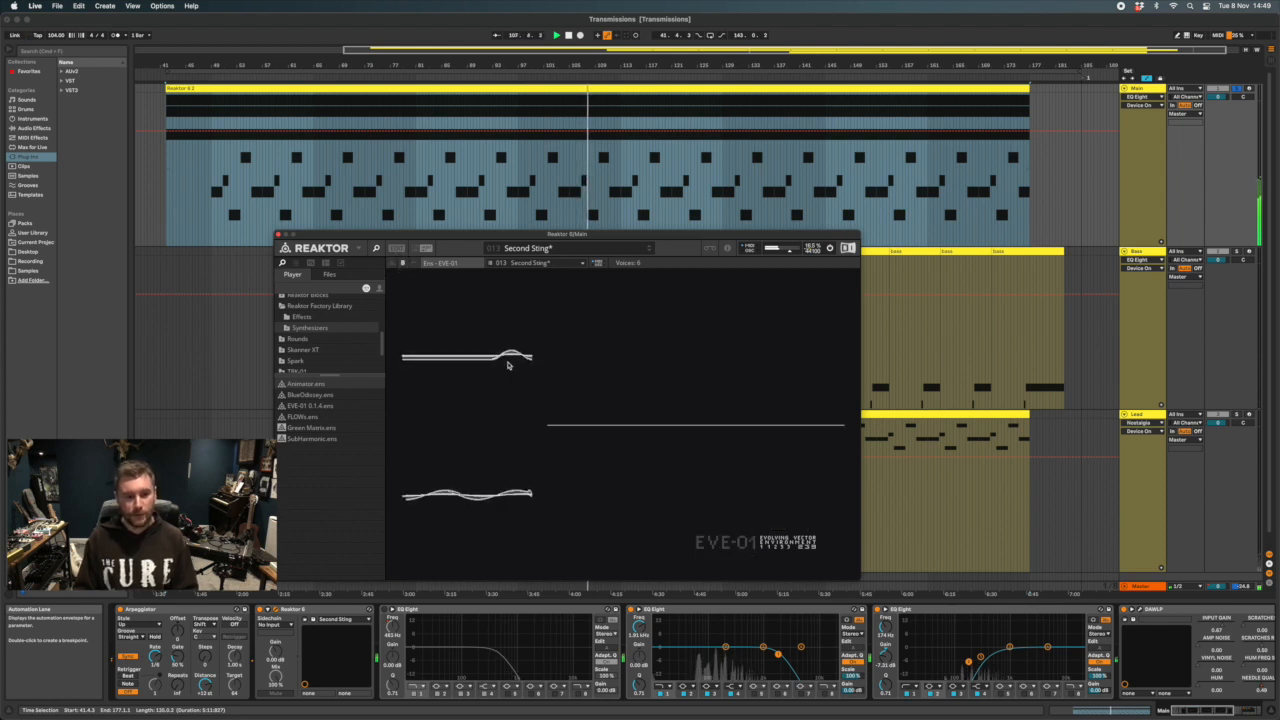
click(393, 264)
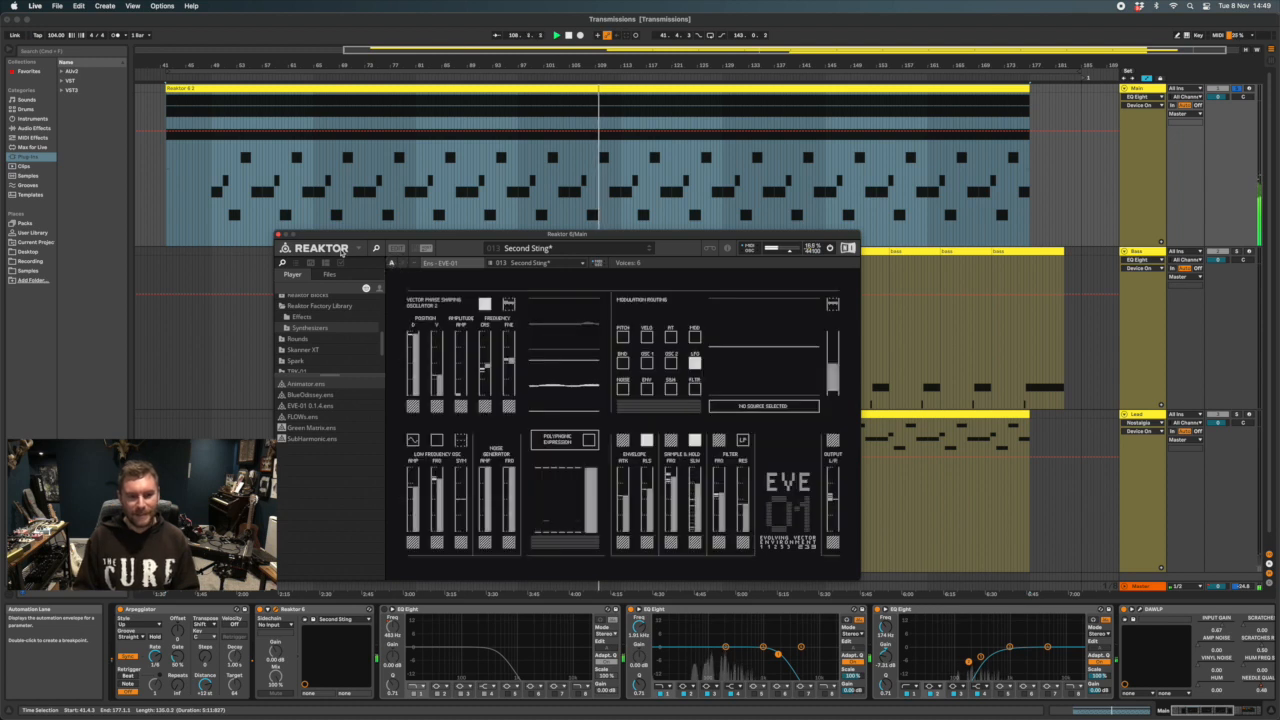
drag(548, 234, 461, 187)
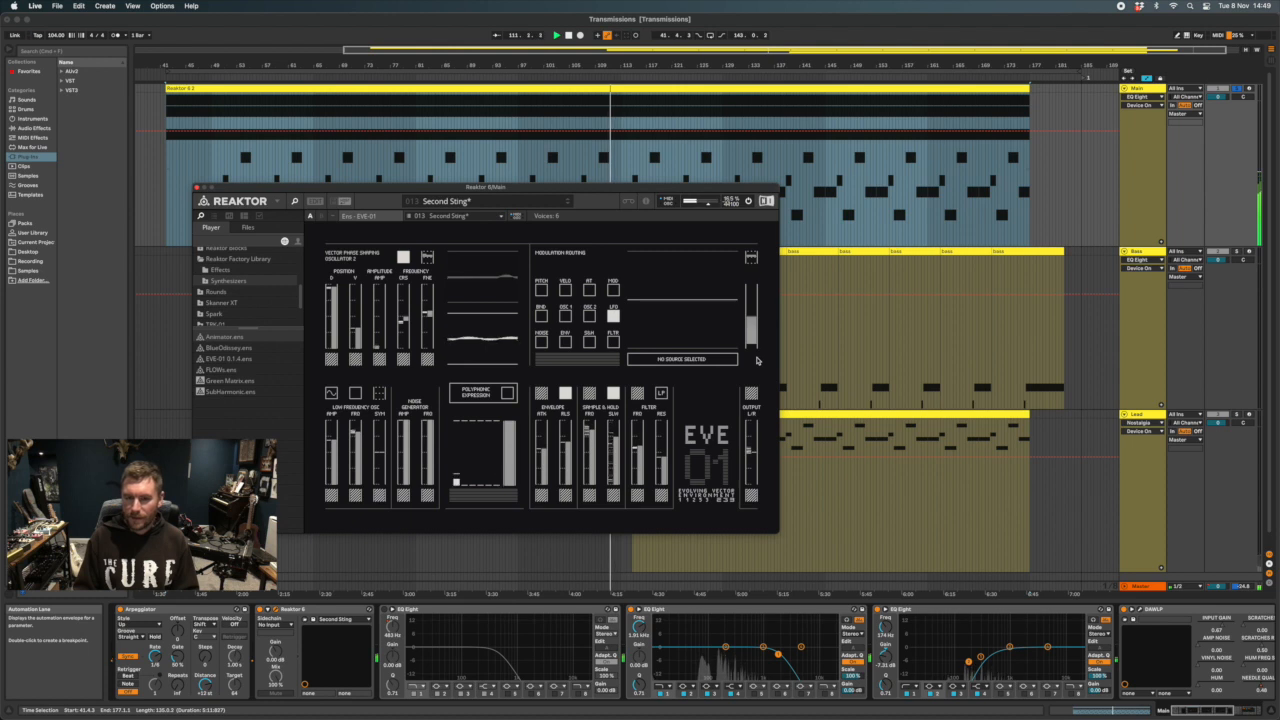
Arm the Main track for recording and restart playback from the start of the Main clip, with the Reaktor window moved aside
click(1250, 89)
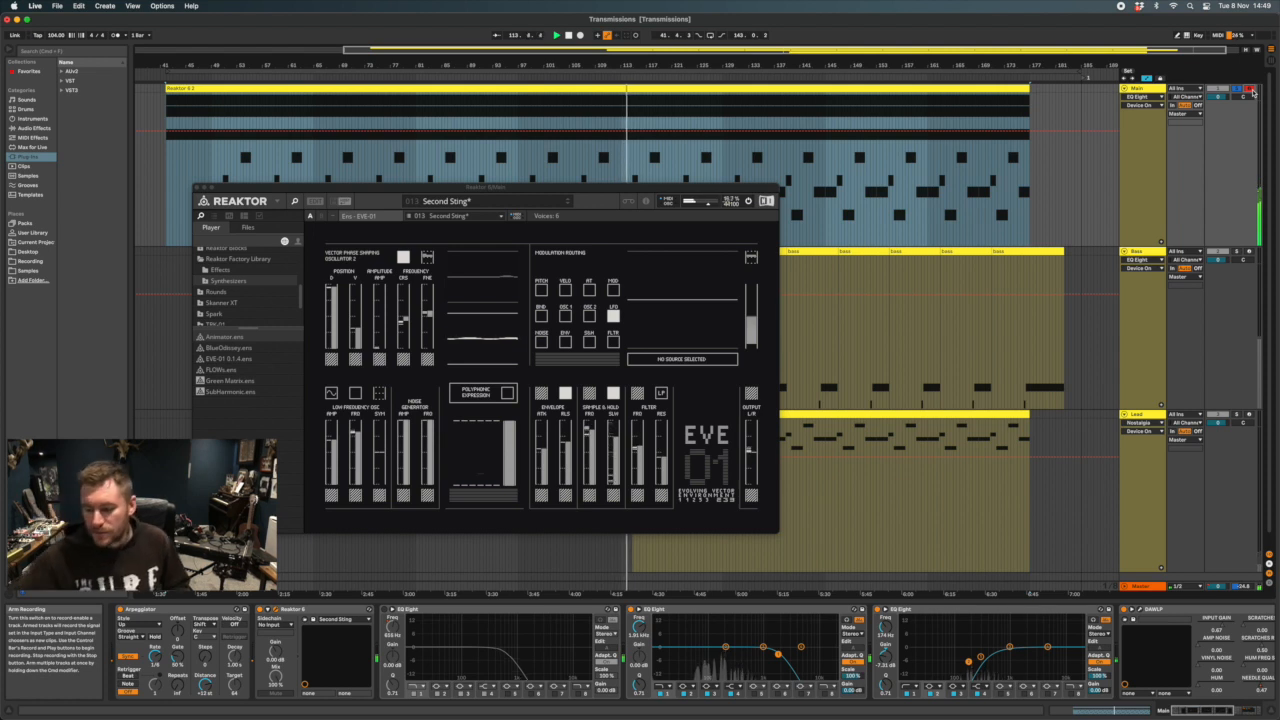
click(622, 165)
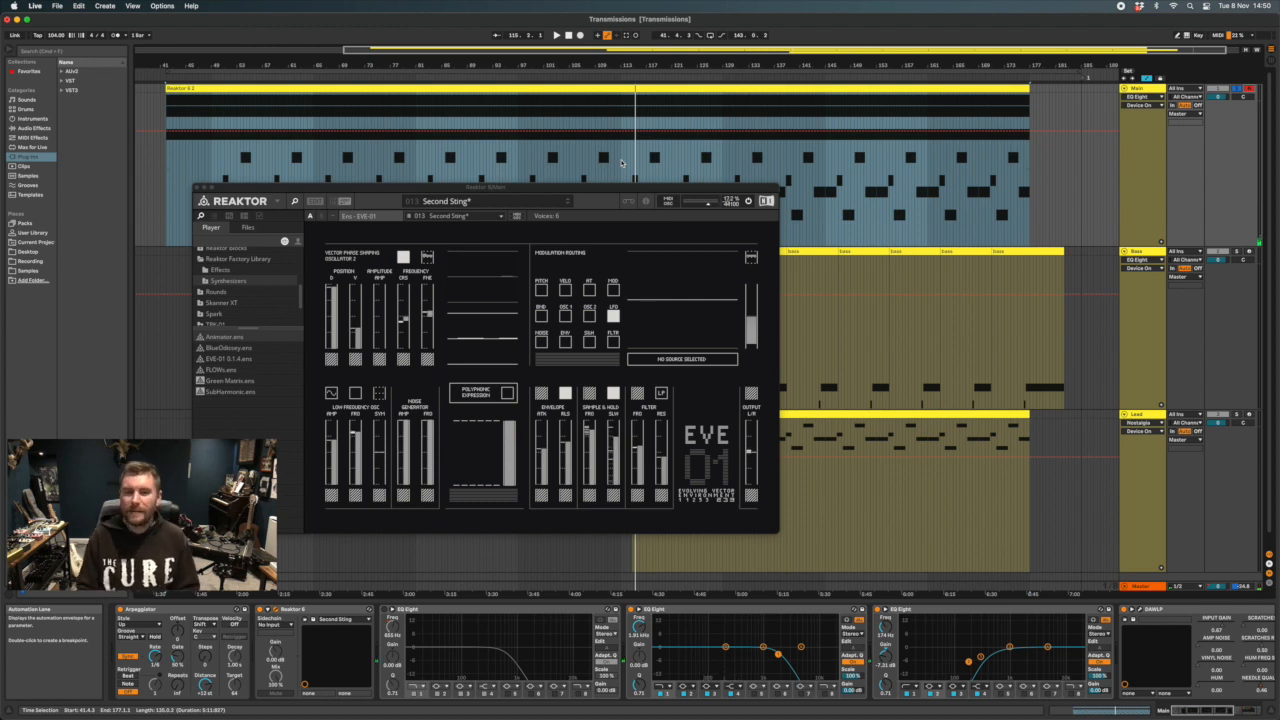
key(space)
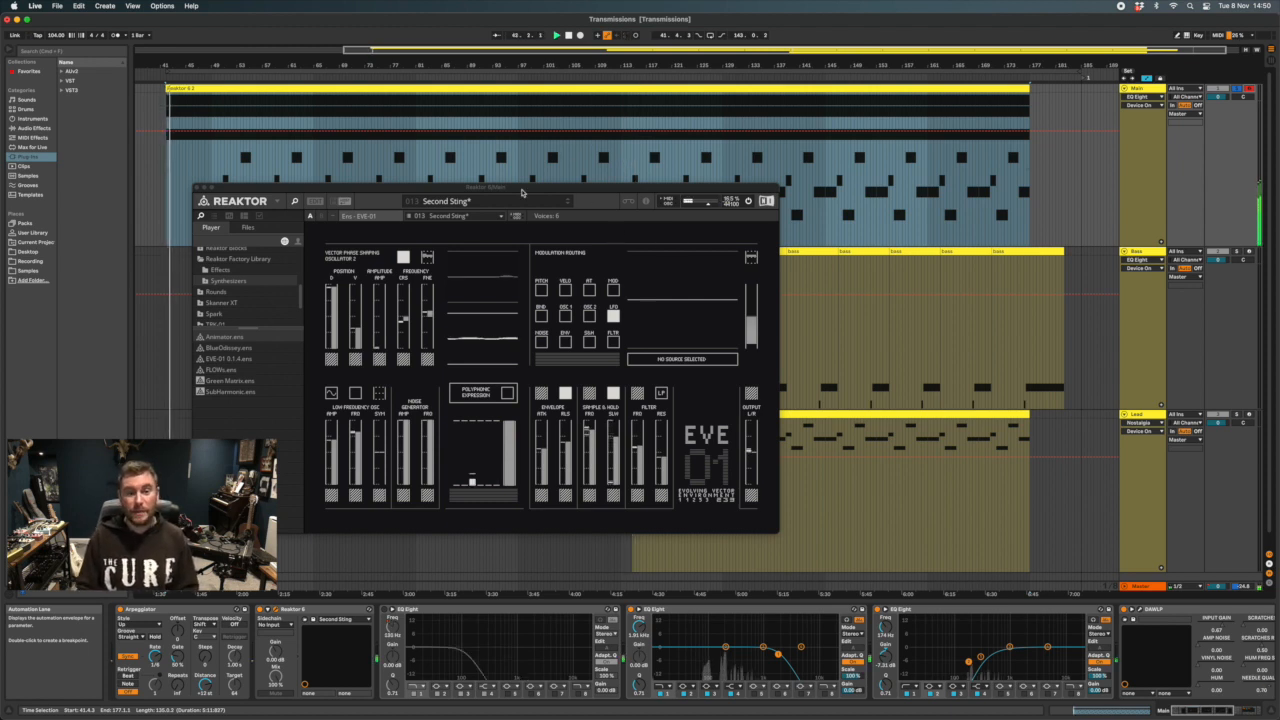
drag(524, 189, 500, 155)
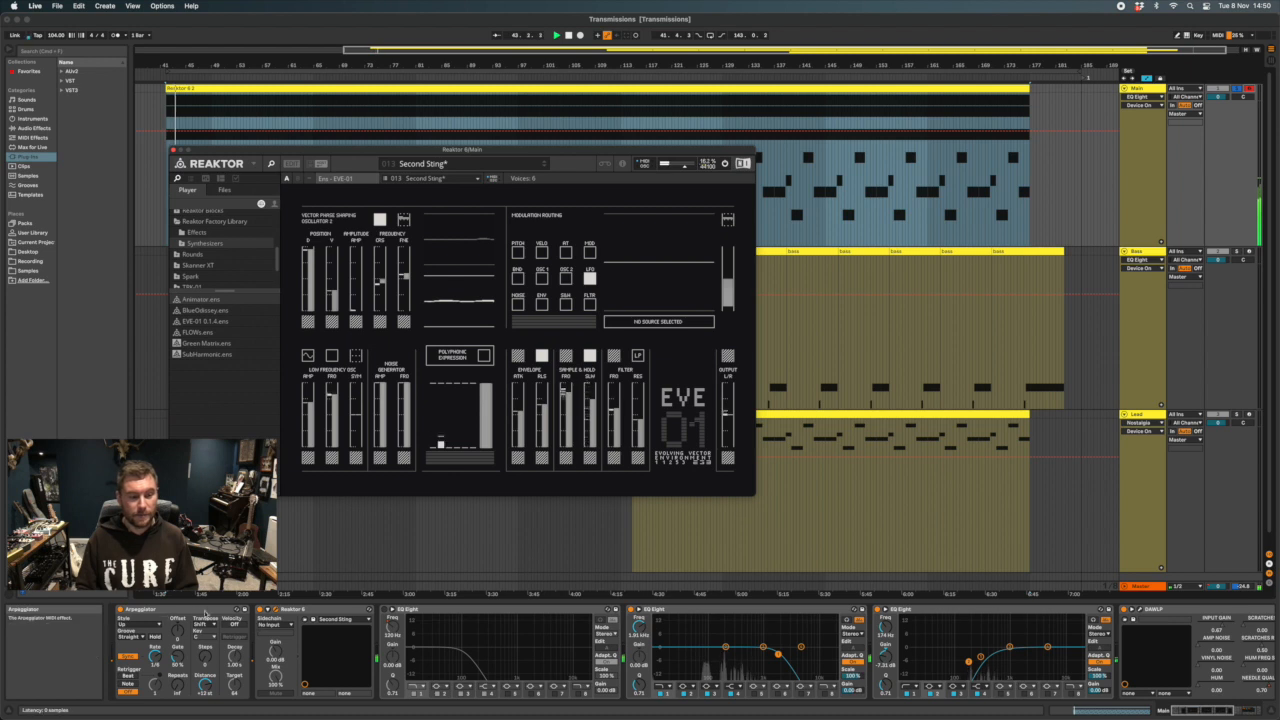
Look at the Main track's Arpeggiator settings and close the Reaktor window
click(161, 611)
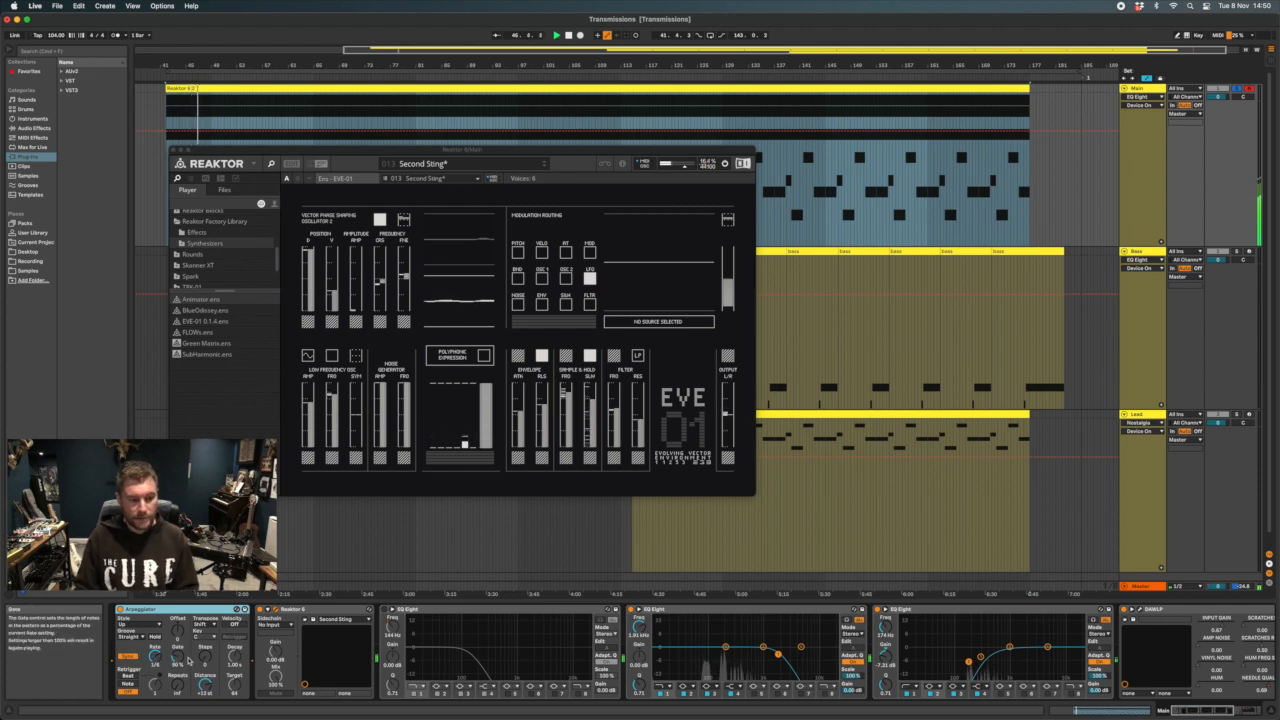
scroll(757, 640, right, 5)
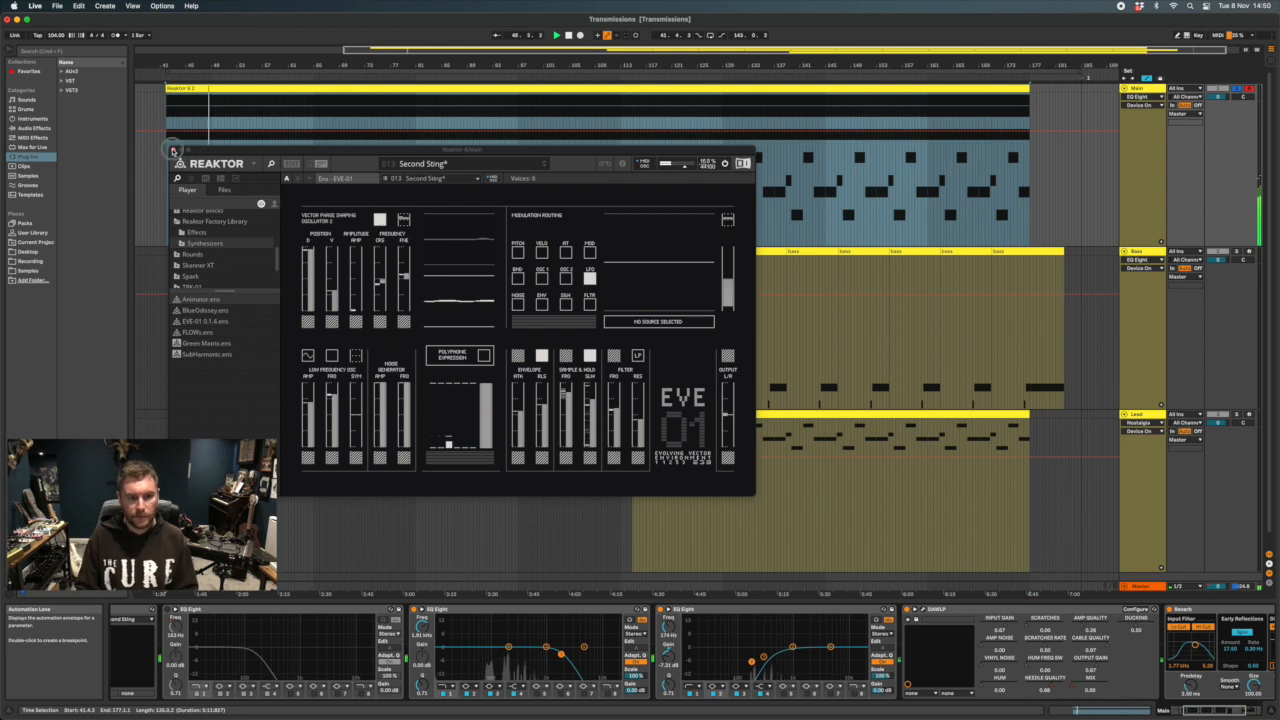
click(172, 150)
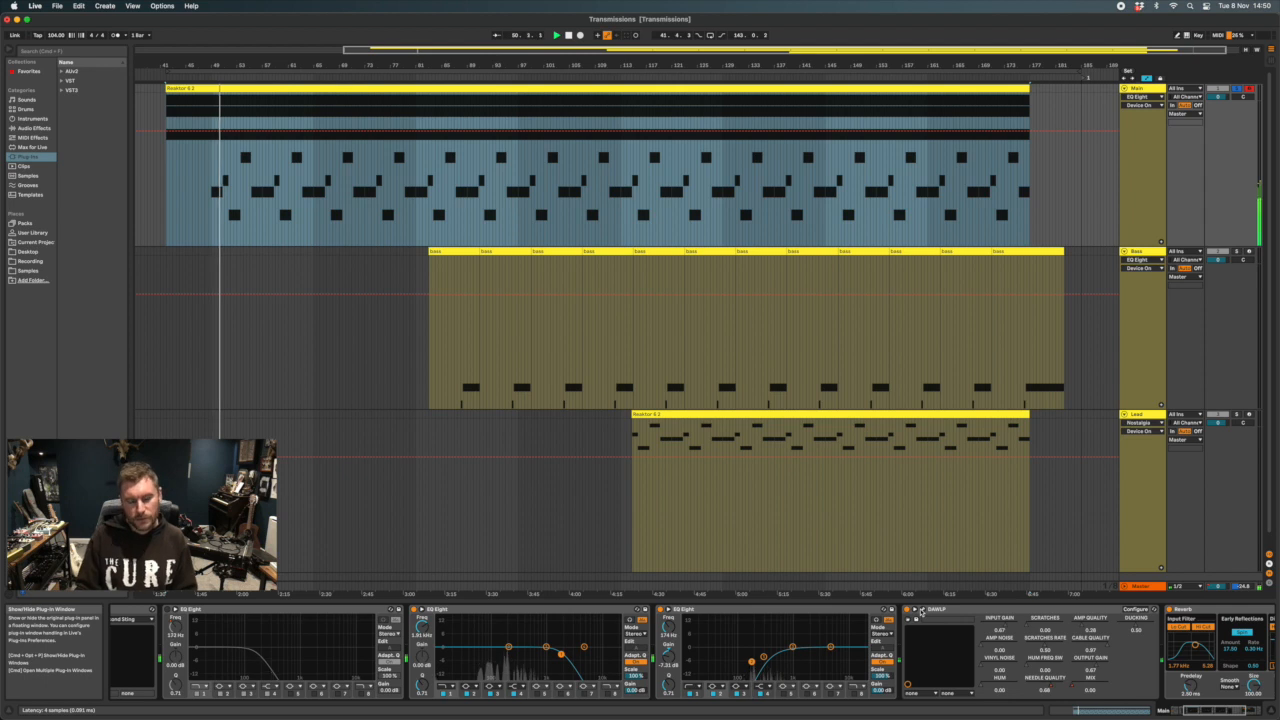
Open the DAW LP plug-in on the Main track and show its Mix automation in the arrangement
click(920, 612)
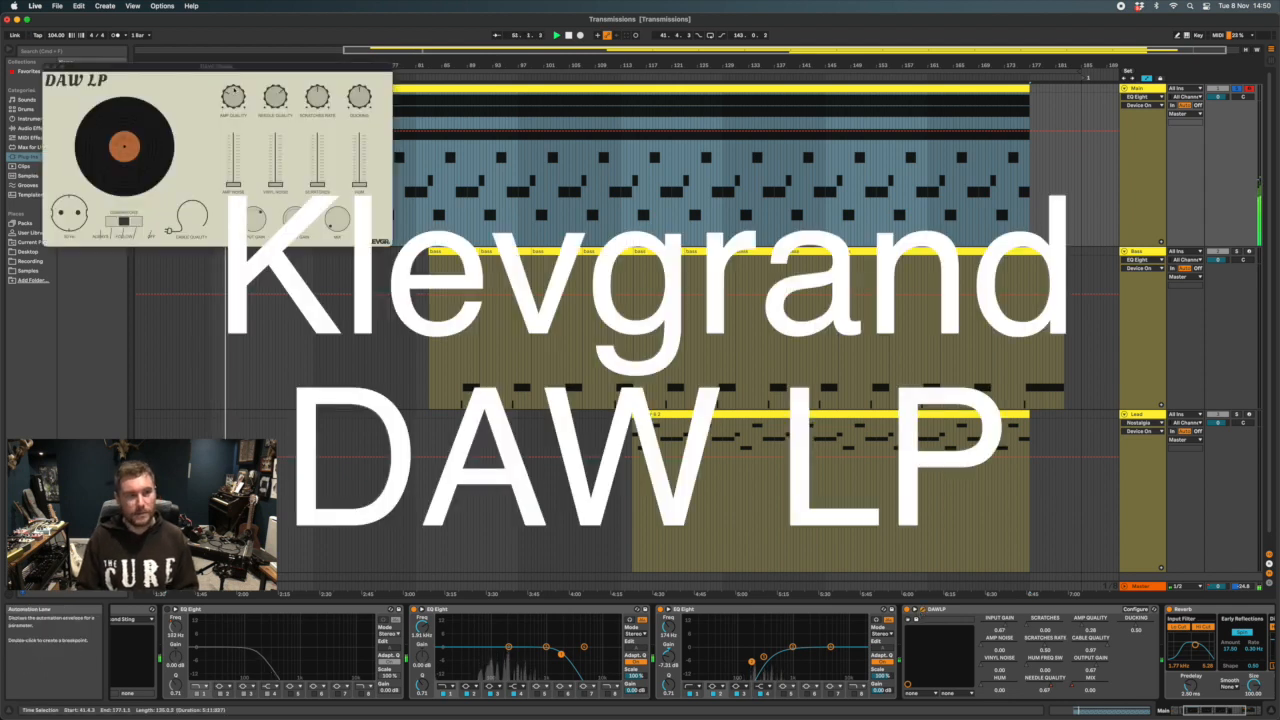
drag(186, 67, 258, 89)
click(1137, 97)
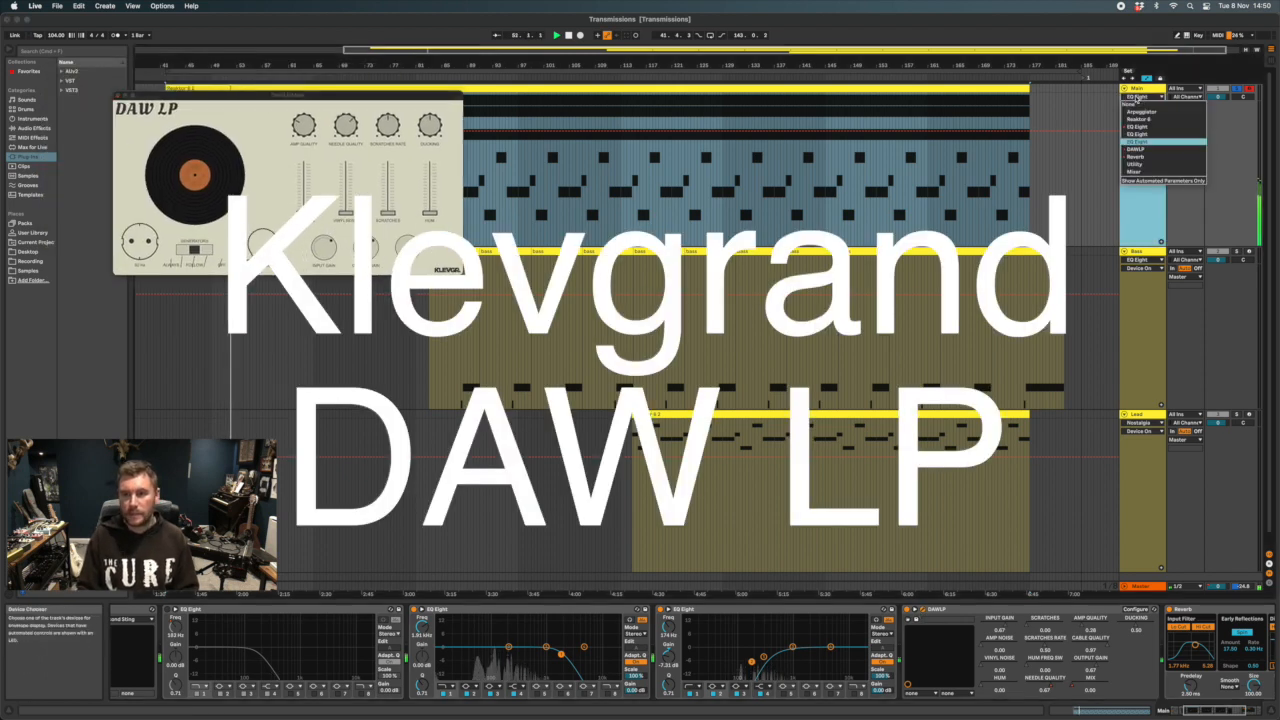
click(1136, 149)
click(1045, 690)
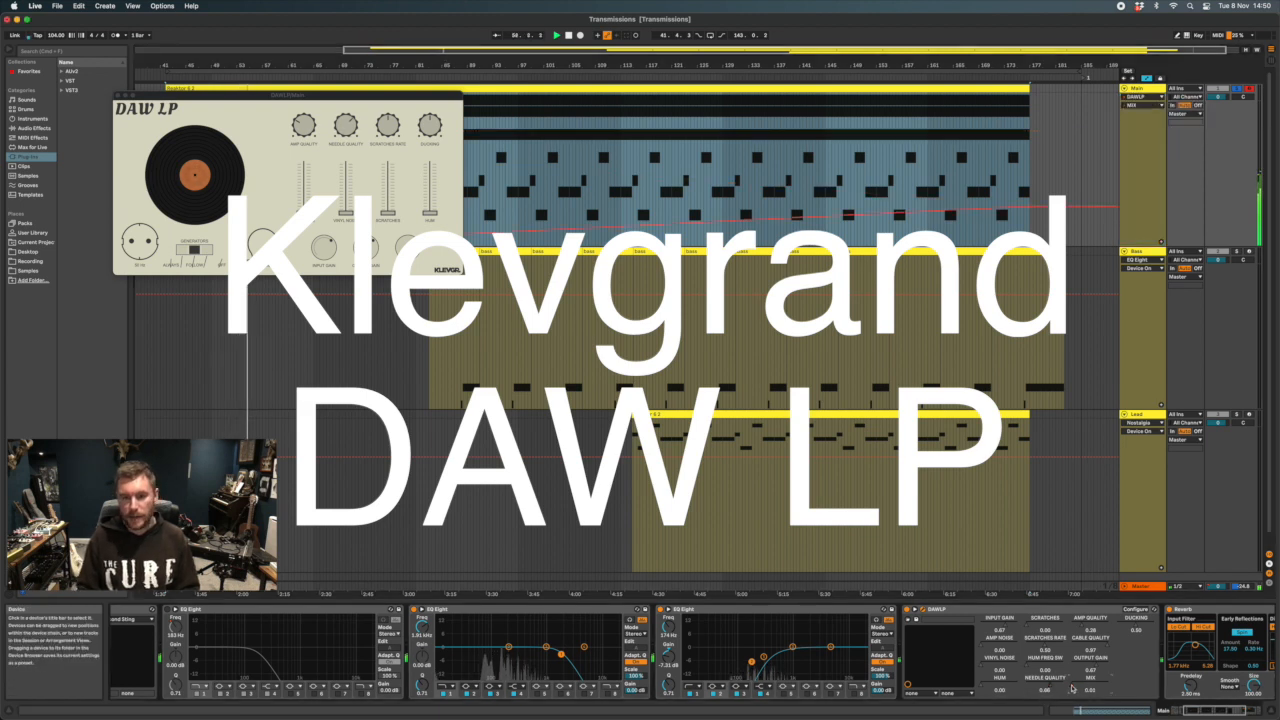
Move the DAW LP window clear of the Main clip and play the Main track from about bar 150
mouse_move(199, 95)
mouse_down()
mouse_move(353, 329)
mouse_move(259, 360)
mouse_move(292, 334)
mouse_up()
click(863, 168)
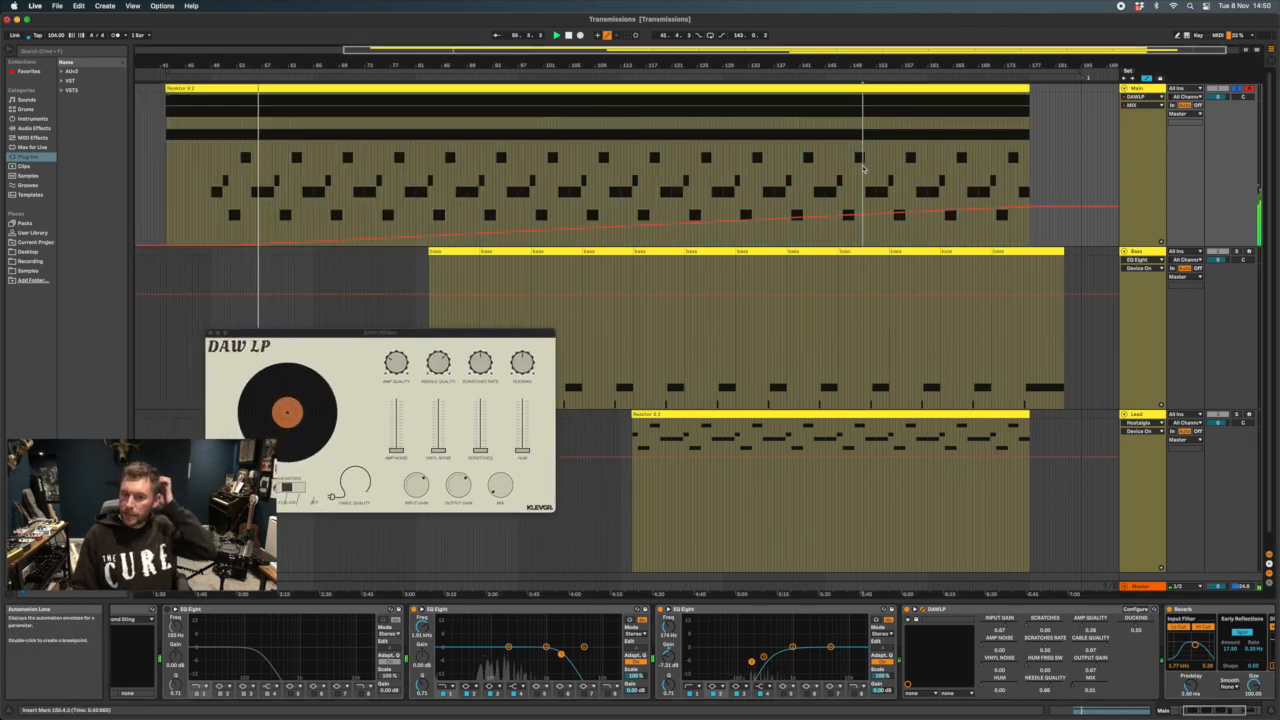
key(space)
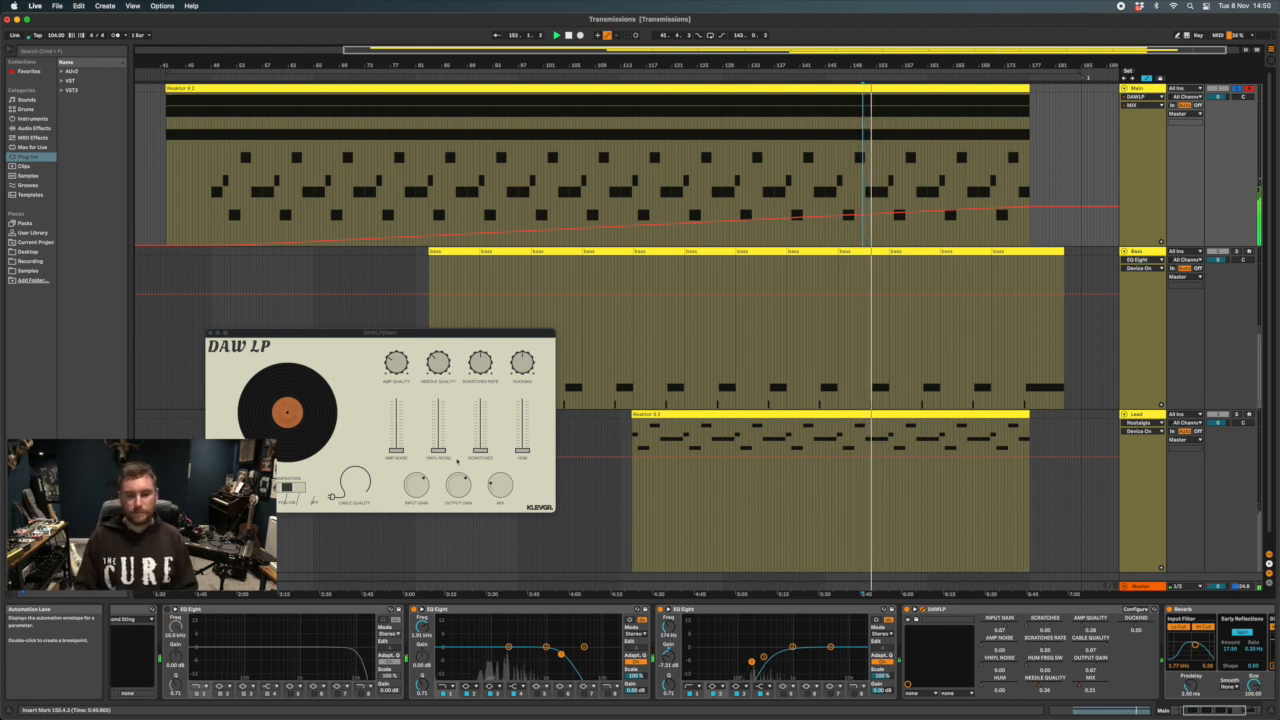
Go through DAW LP's Amp Noise, Cable Quality, Vinyl Noise, Needle Quality and Mix controls, then re-enable the overridden automation
click(381, 449)
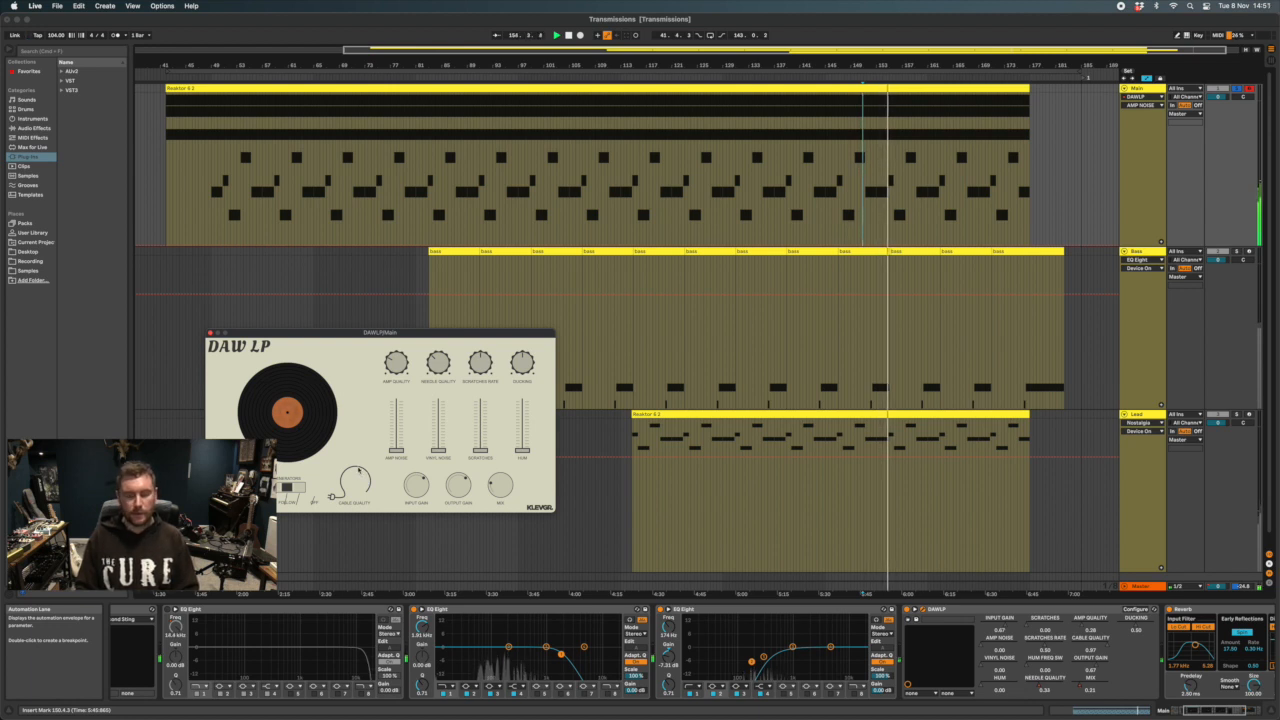
drag(332, 492, 357, 461)
mouse_move(442, 450)
mouse_down()
mouse_move(440, 428)
mouse_move(442, 465)
mouse_up()
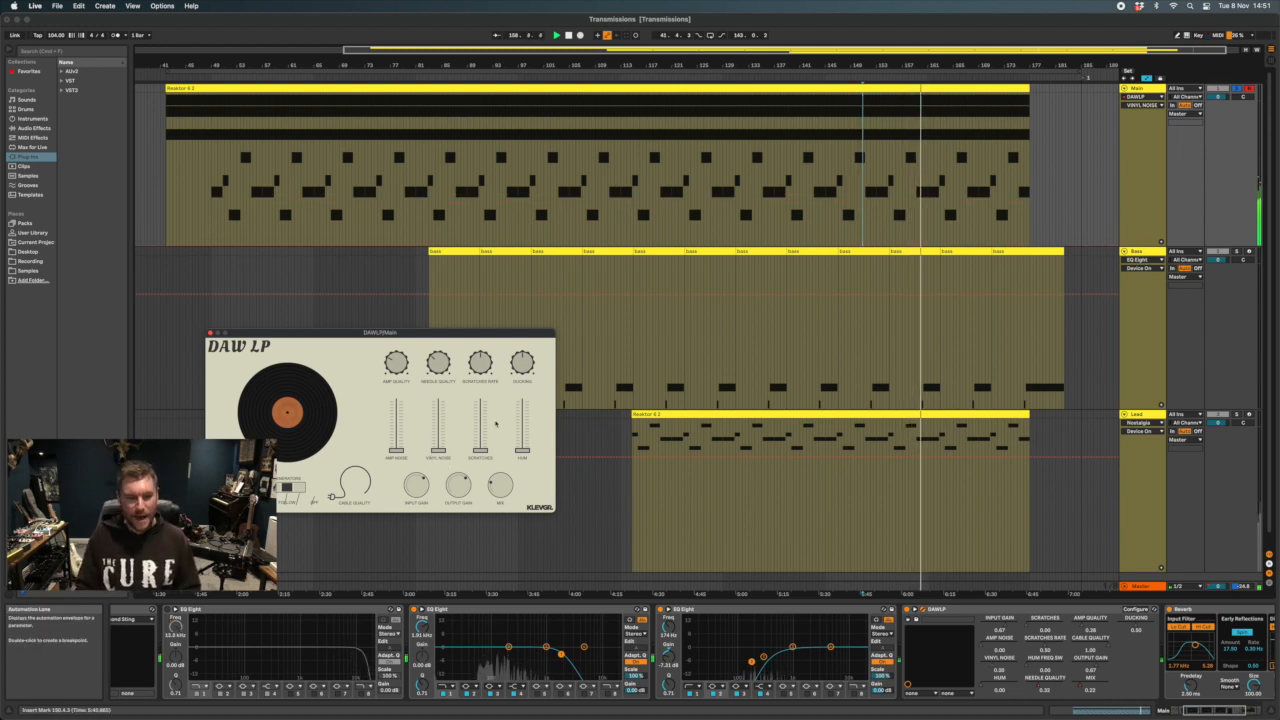
click(438, 363)
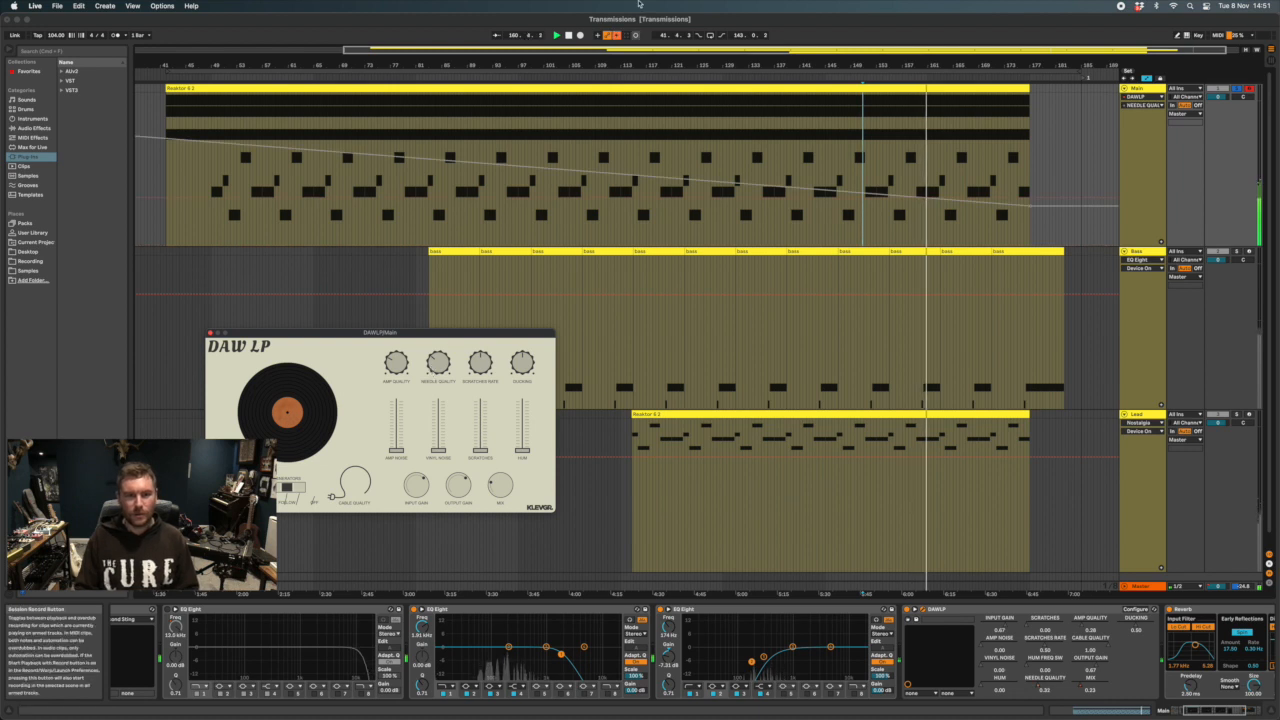
click(500, 487)
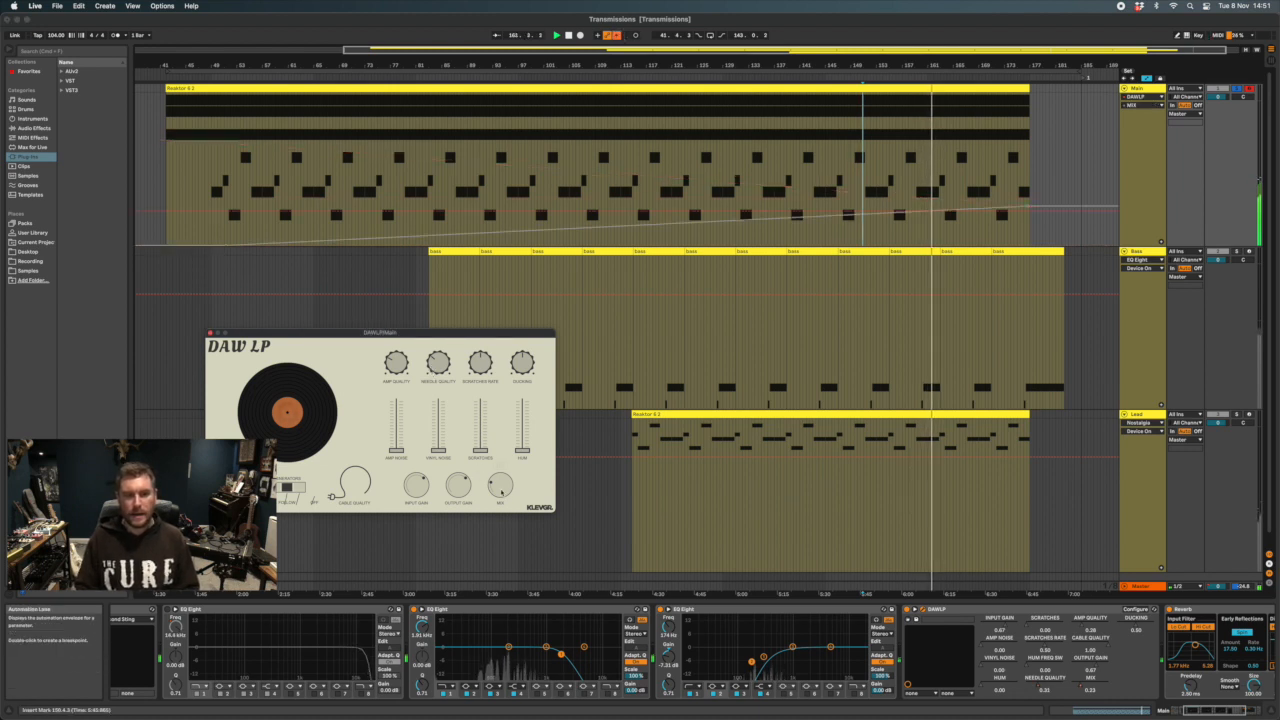
click(617, 36)
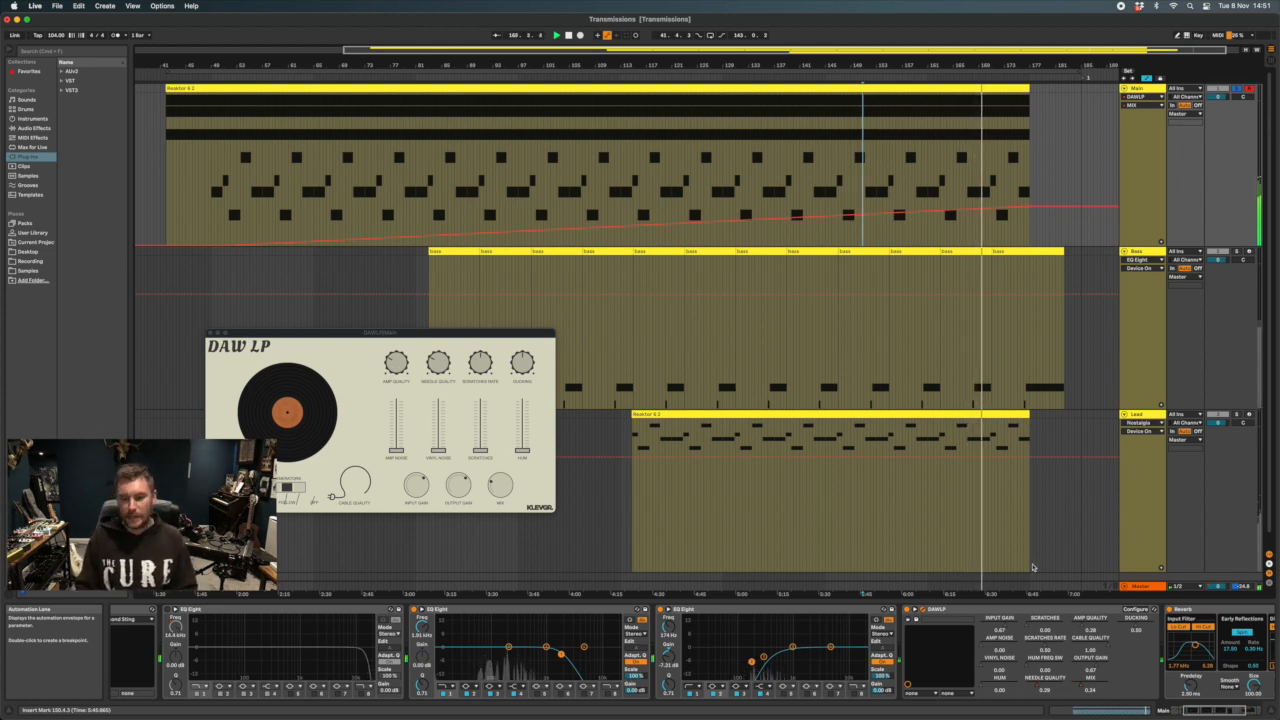
Close the DAW LP window and show the Reverb's Dry/Wet and Decay Time automation on the Main track
scroll(1048, 651, right, 7)
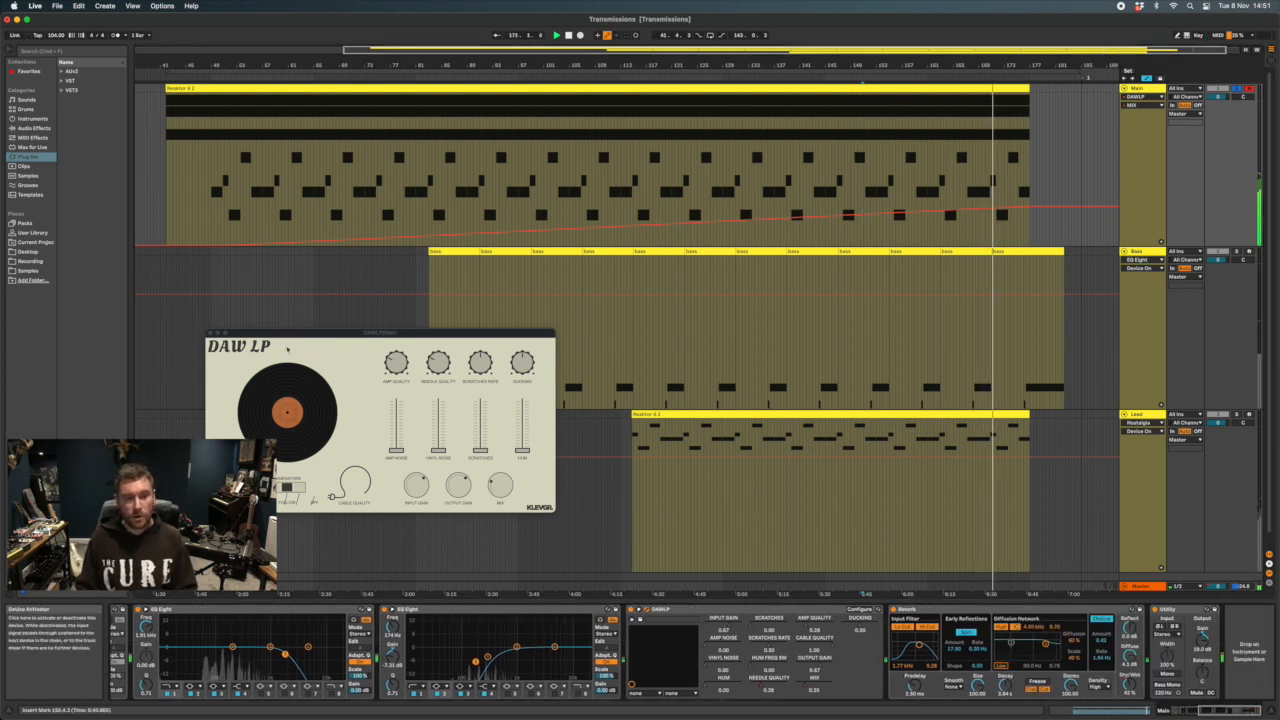
click(211, 333)
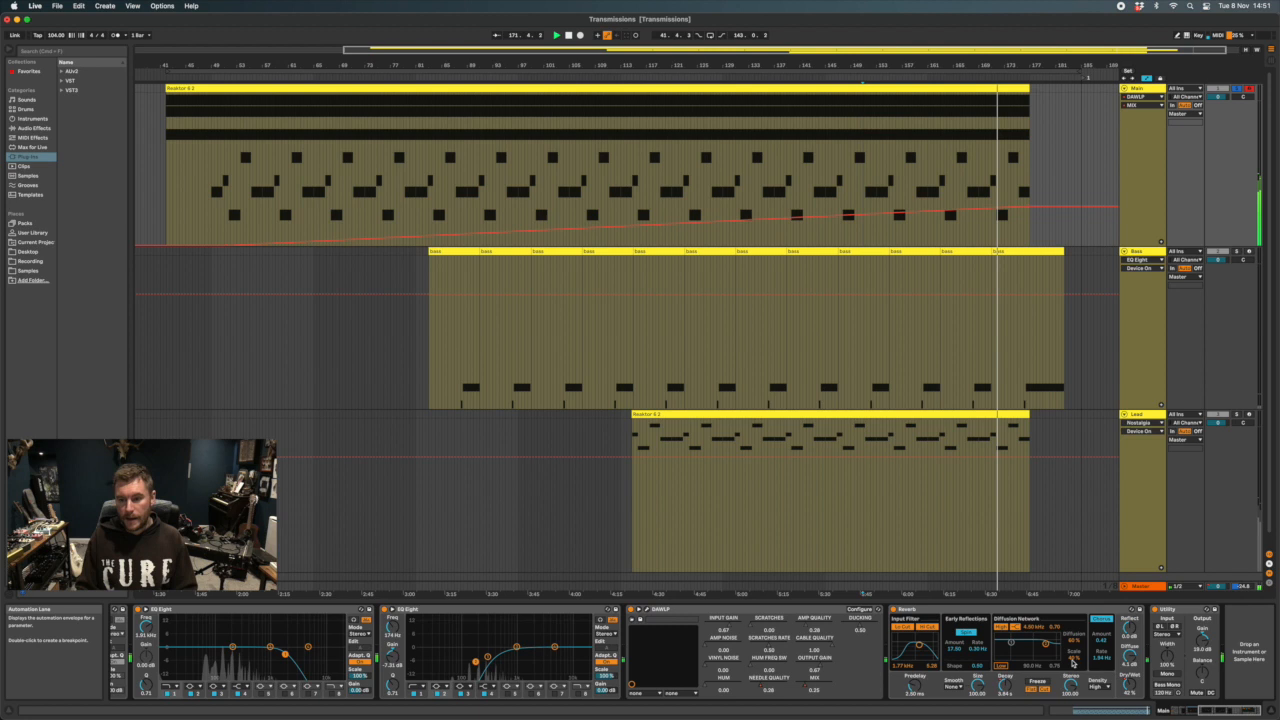
click(1134, 688)
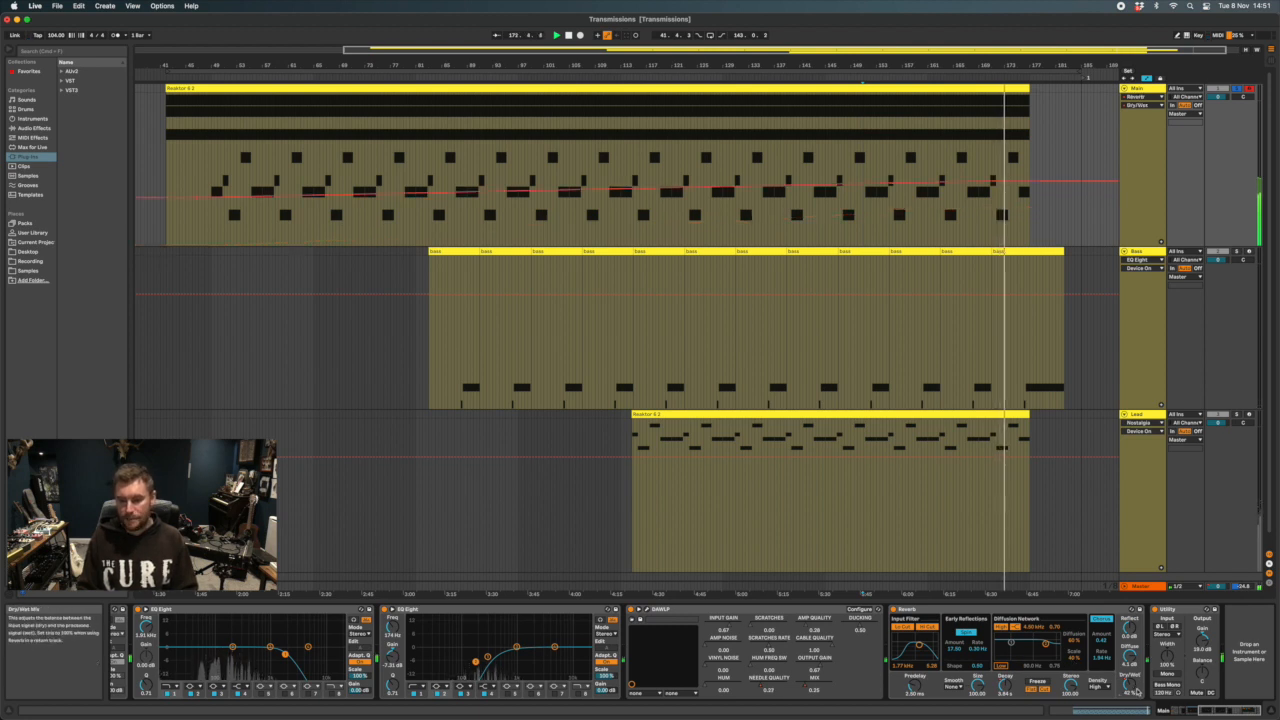
click(1005, 686)
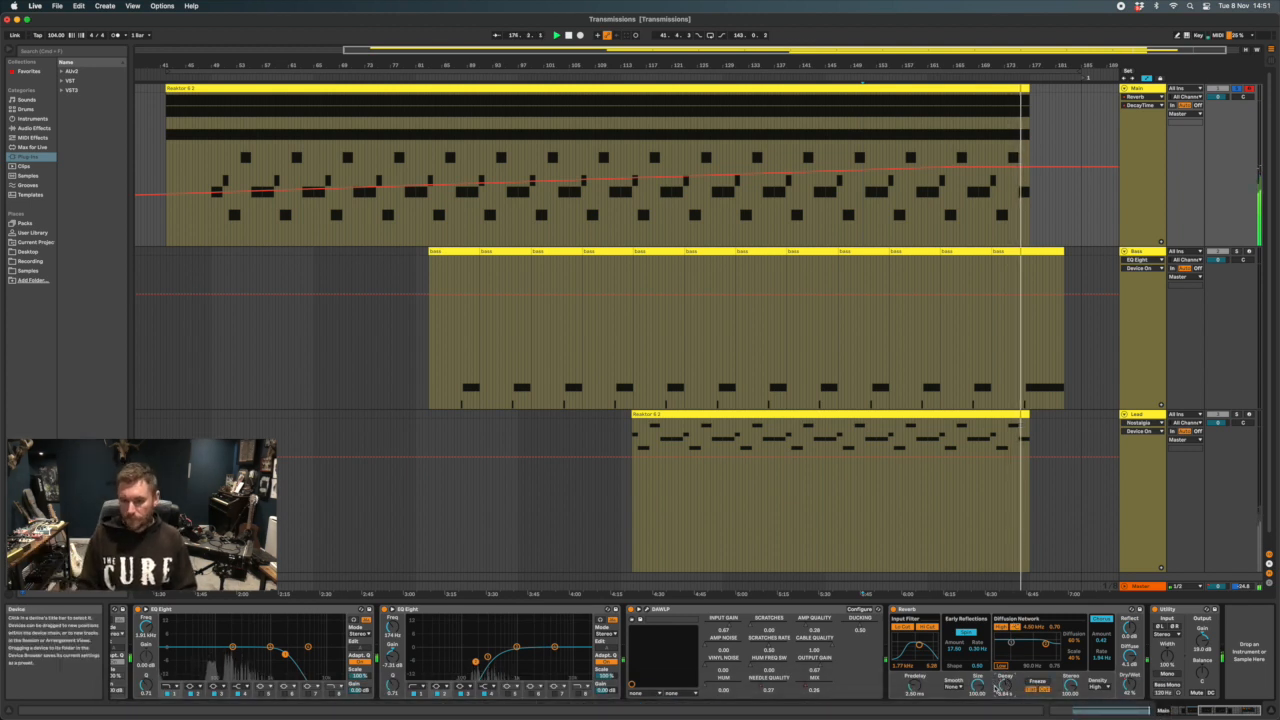
click(963, 610)
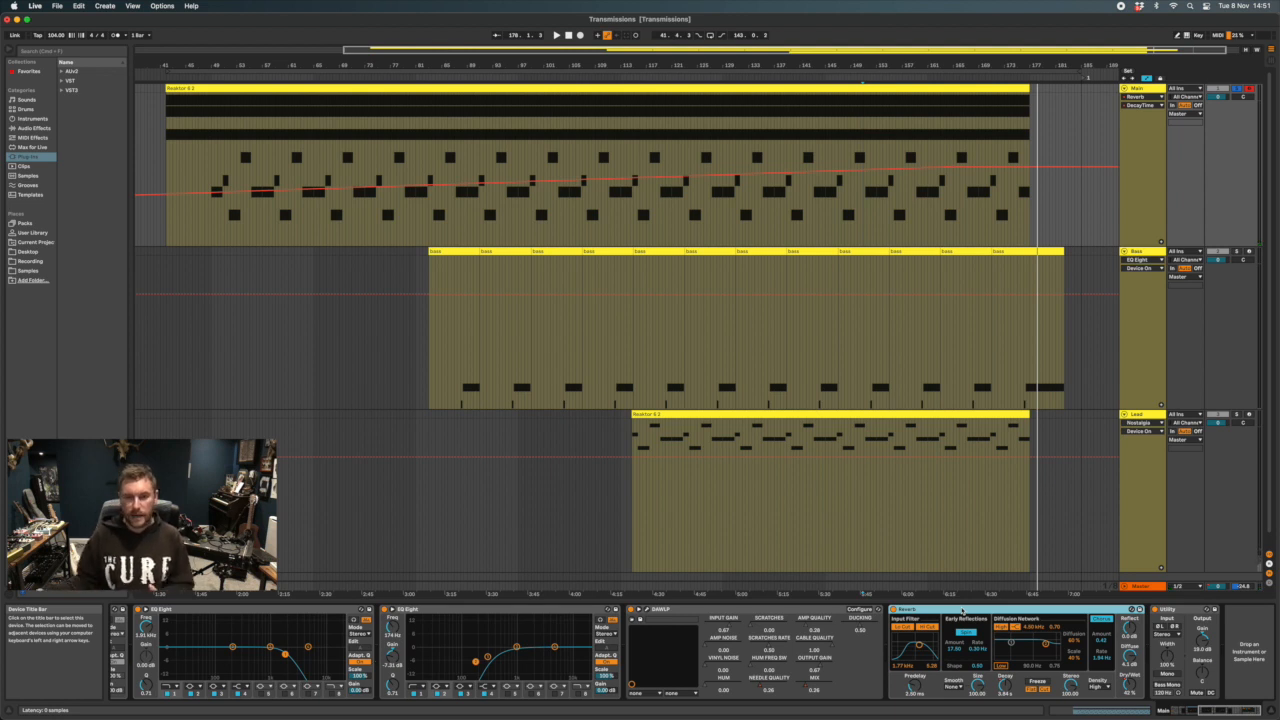
Select the Main clip in the arrangement and play it from its start
scroll(787, 362, right, 1)
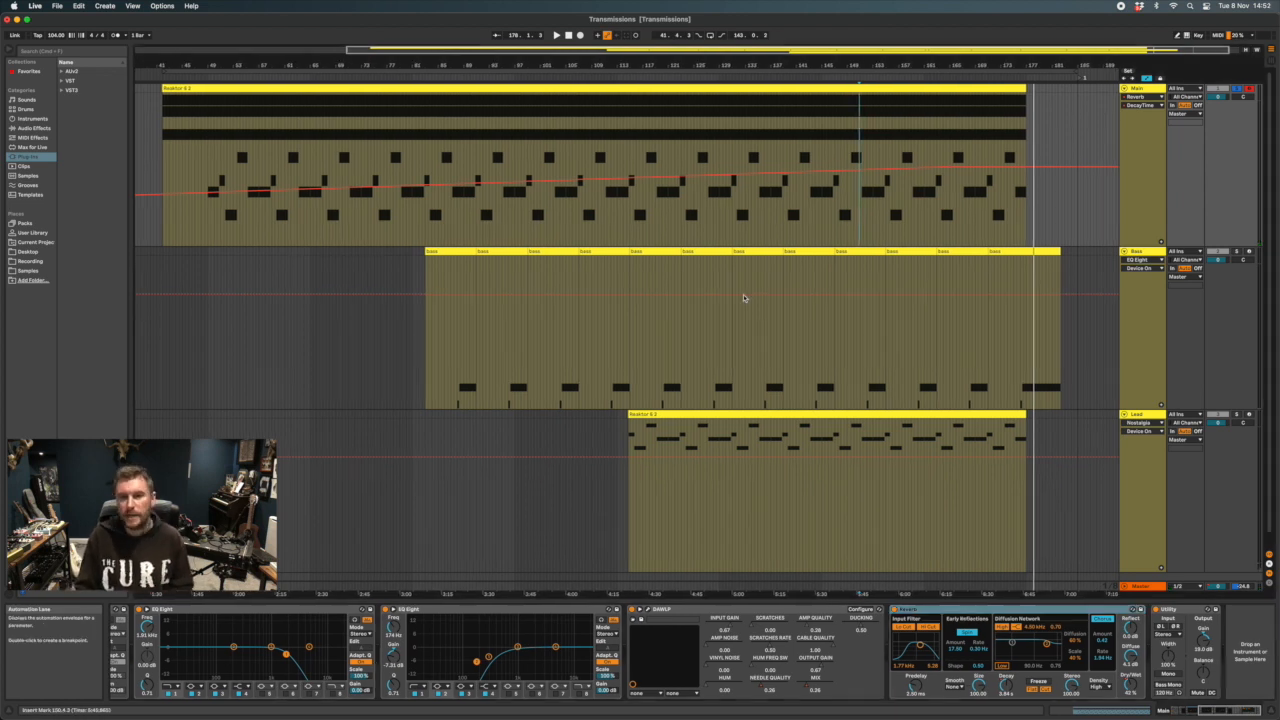
scroll(646, 238, left, 3)
scroll(646, 238, right, 1)
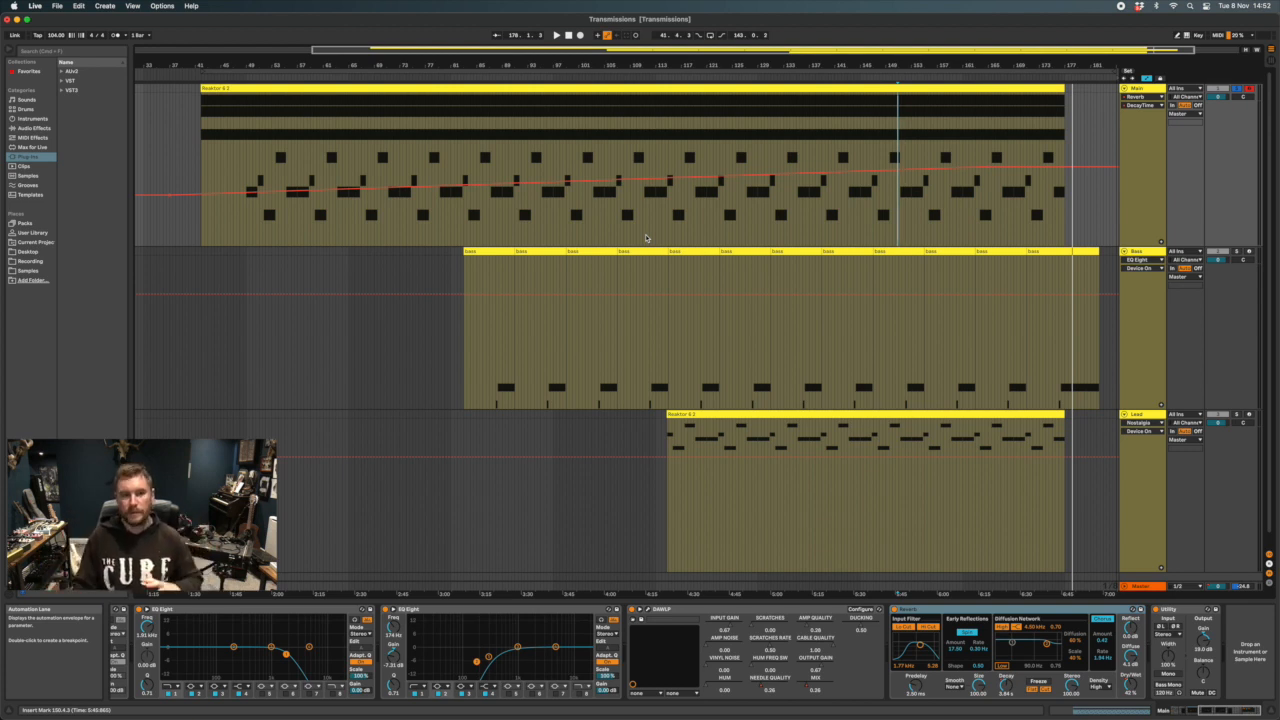
click(321, 96)
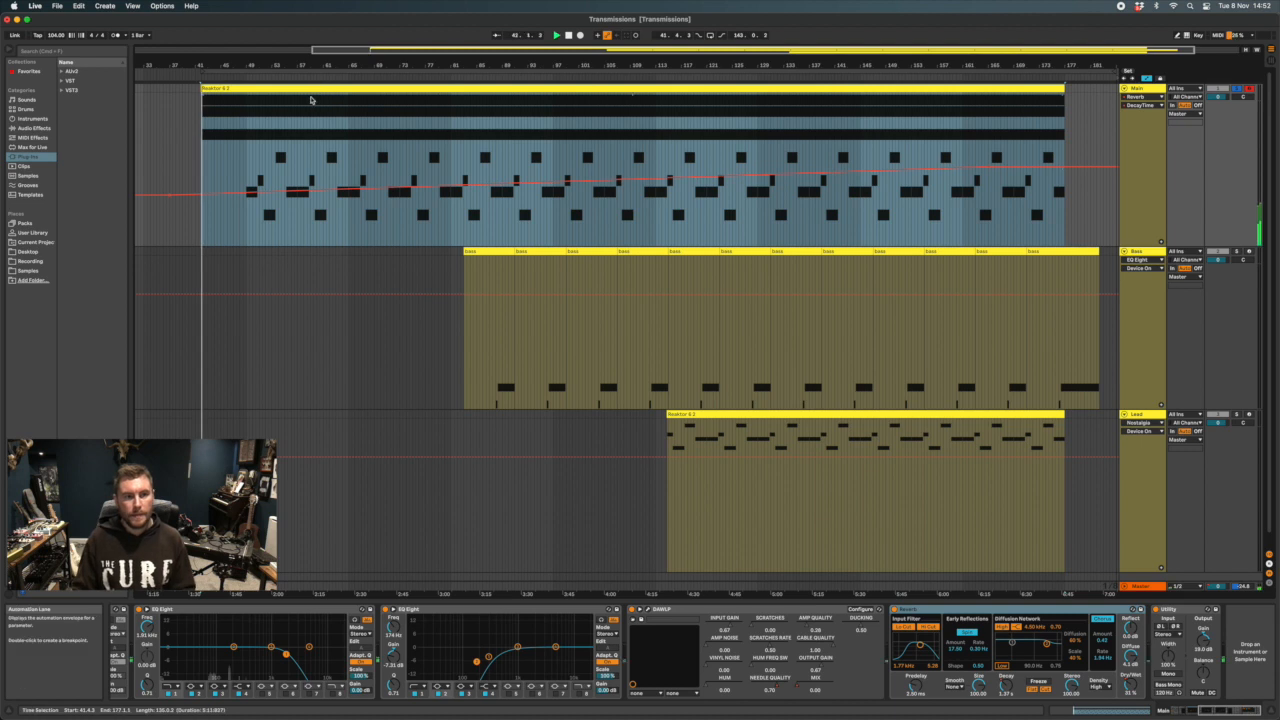
Play the Main track and bring up the Reverb's Dry/Wet and Decay Time automation in turn
key(space)
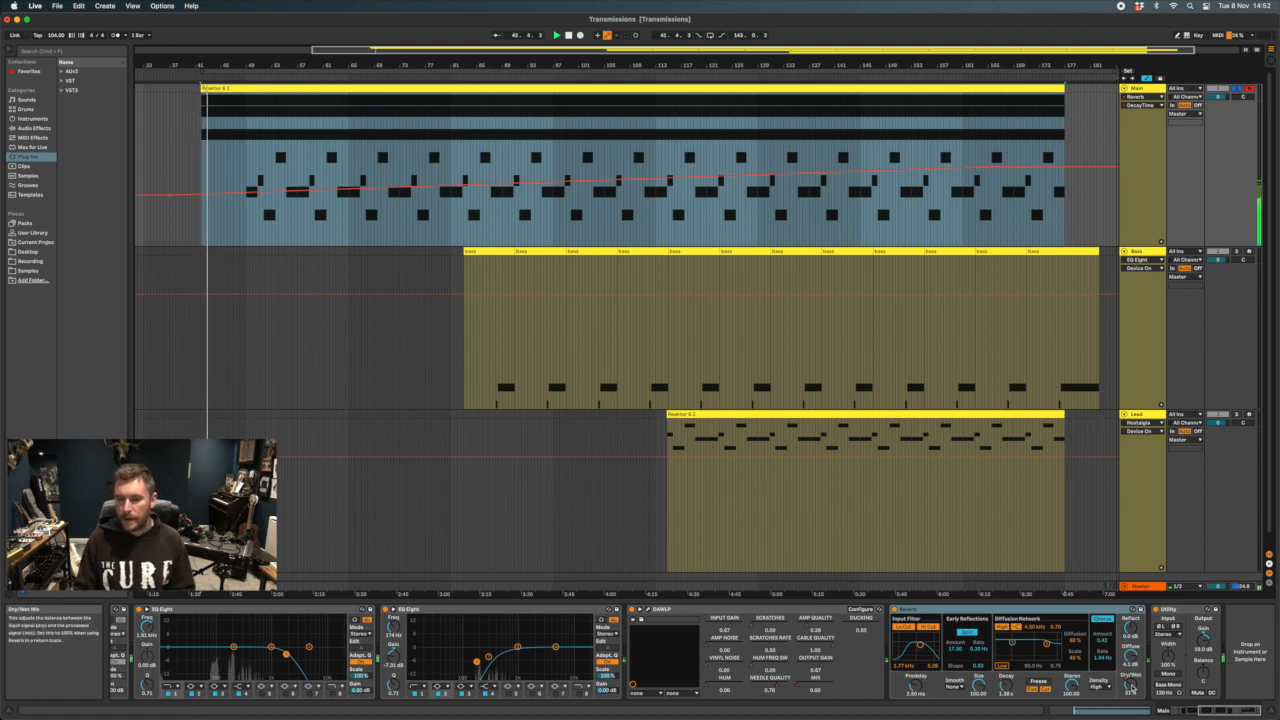
click(1133, 685)
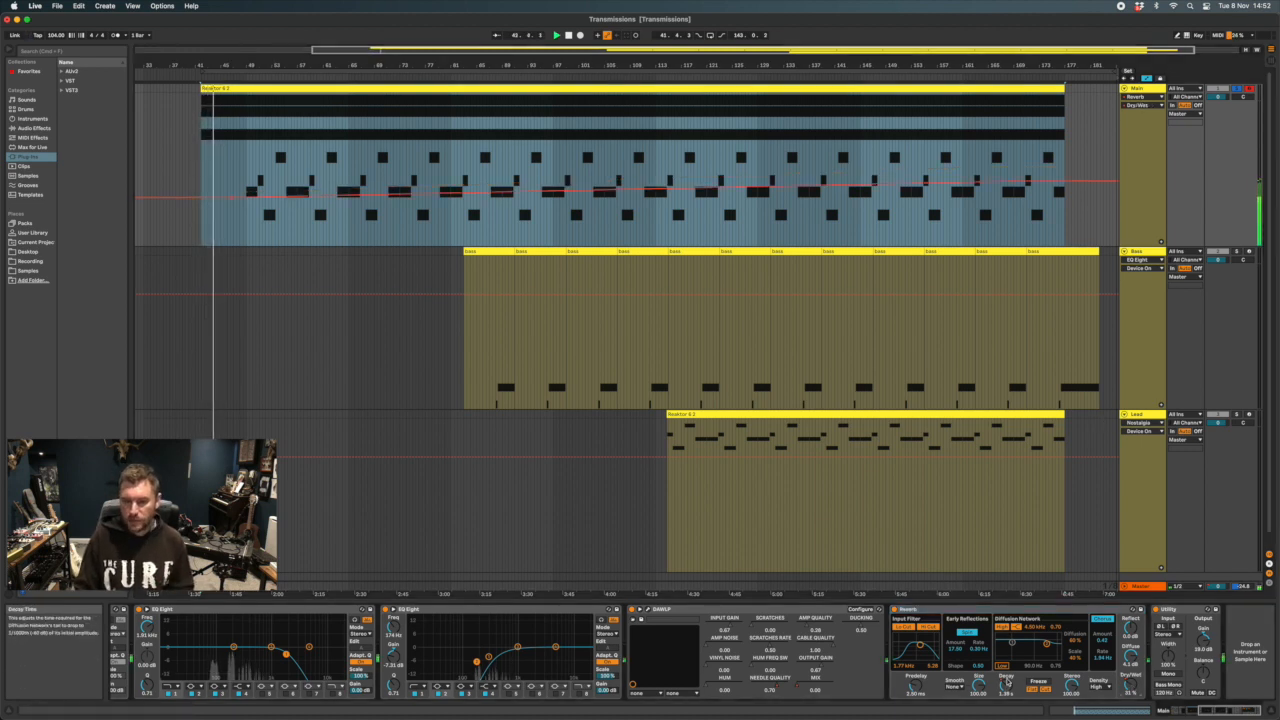
click(1006, 687)
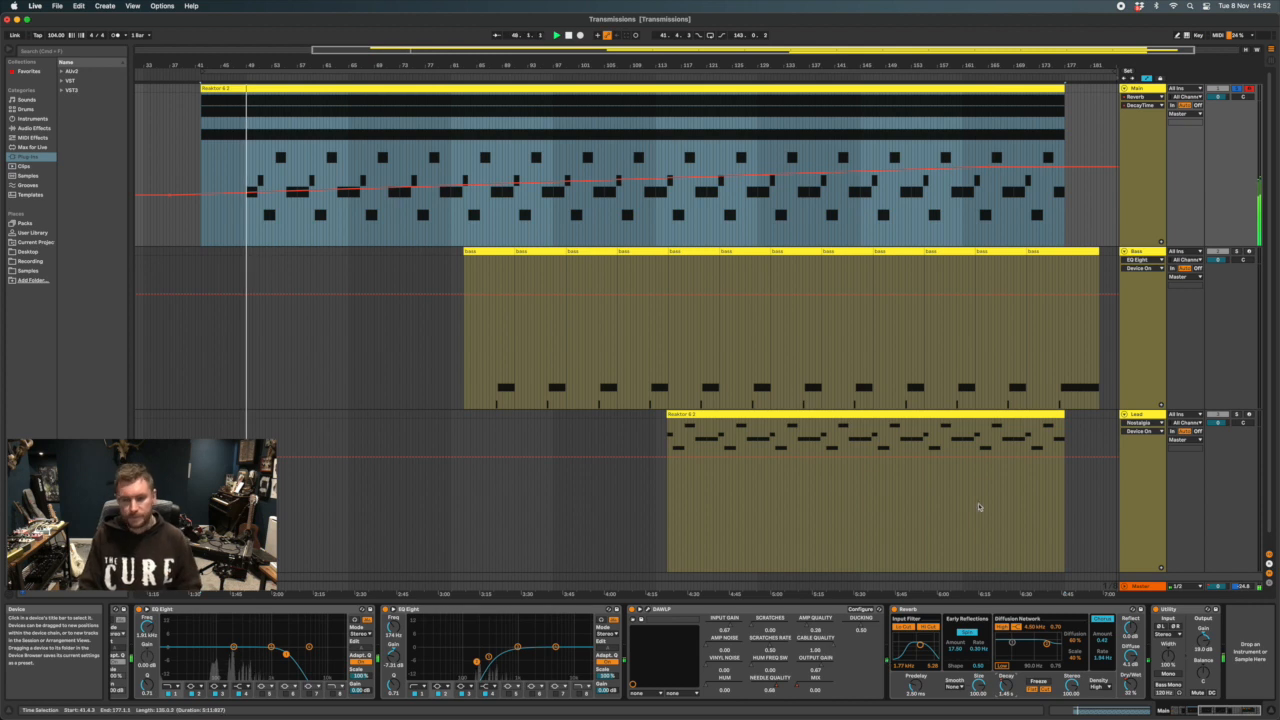
Compare the Main track from about bar 152 with the Reverb and DAW LP bypassed and with both devices back on
scroll(896, 609, left, 1)
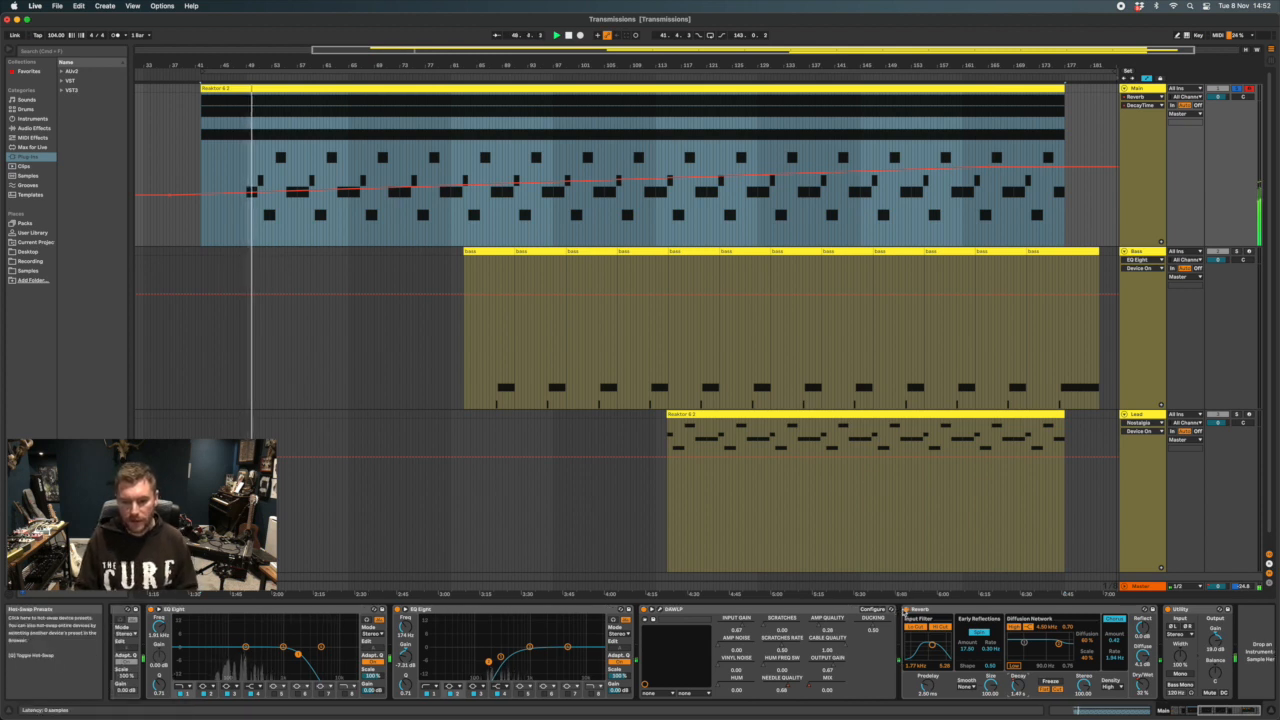
click(905, 610)
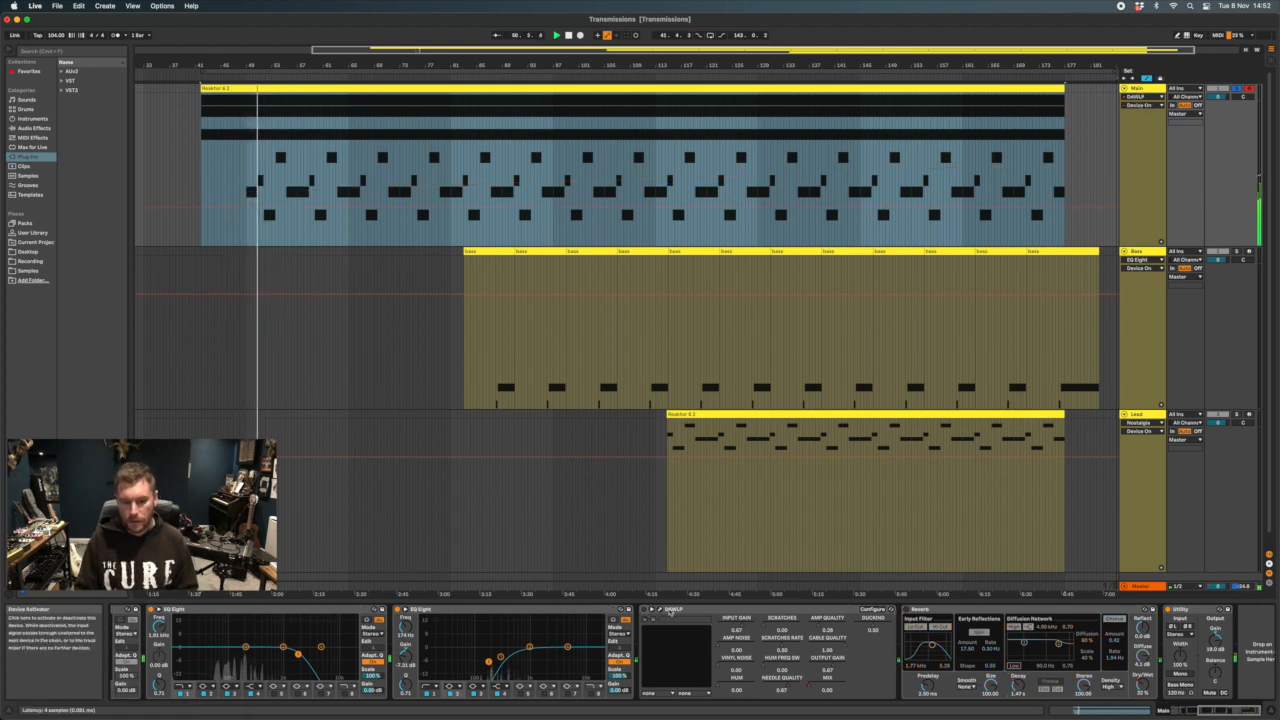
click(699, 610)
scroll(790, 640, left, 2)
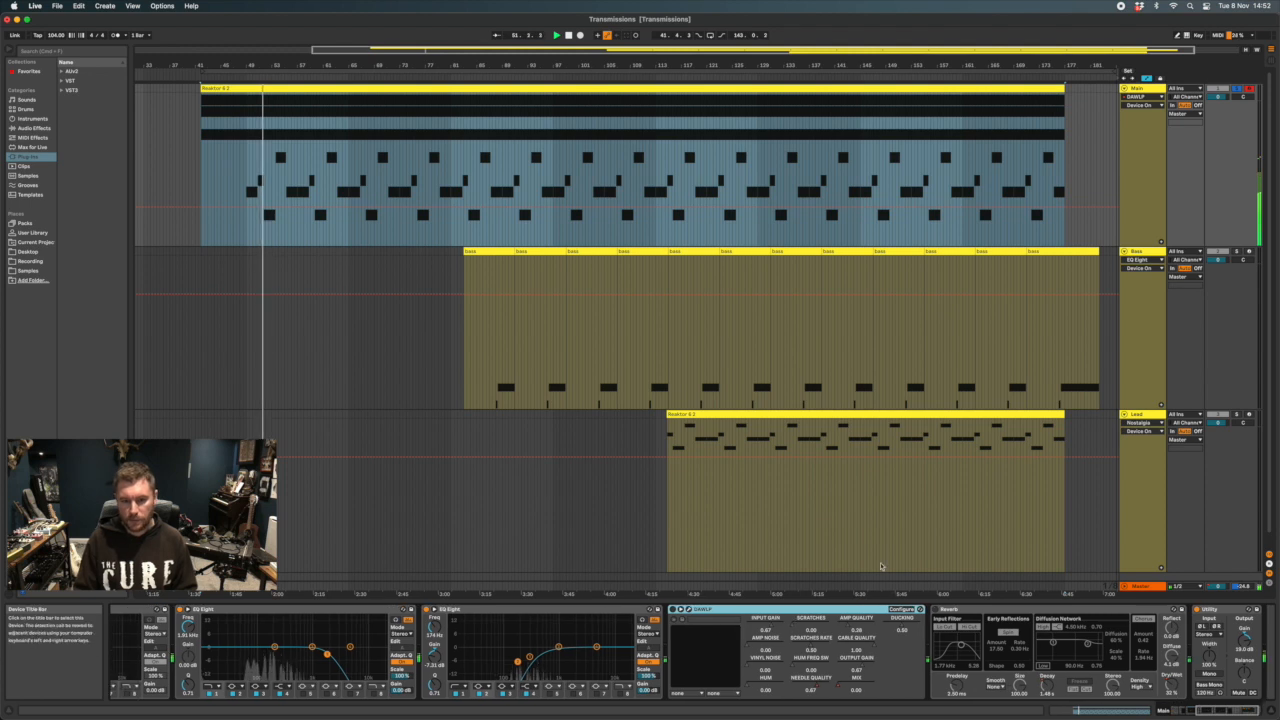
click(908, 576)
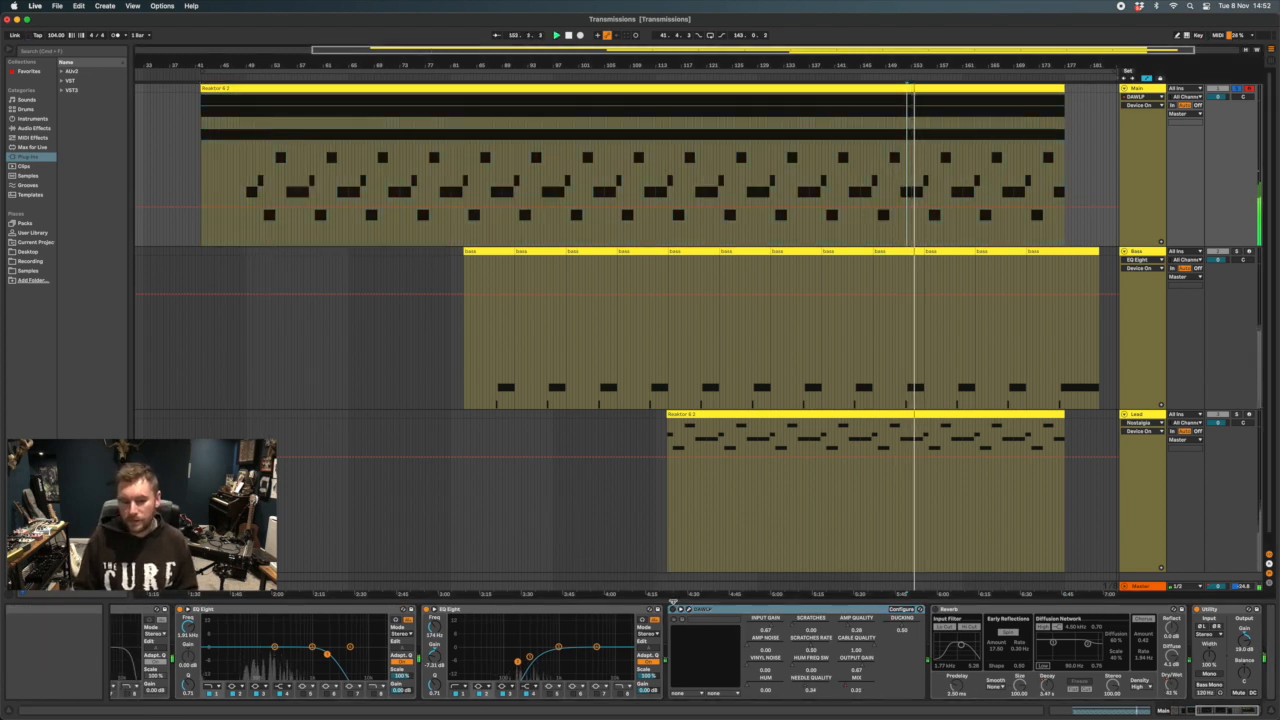
click(935, 610)
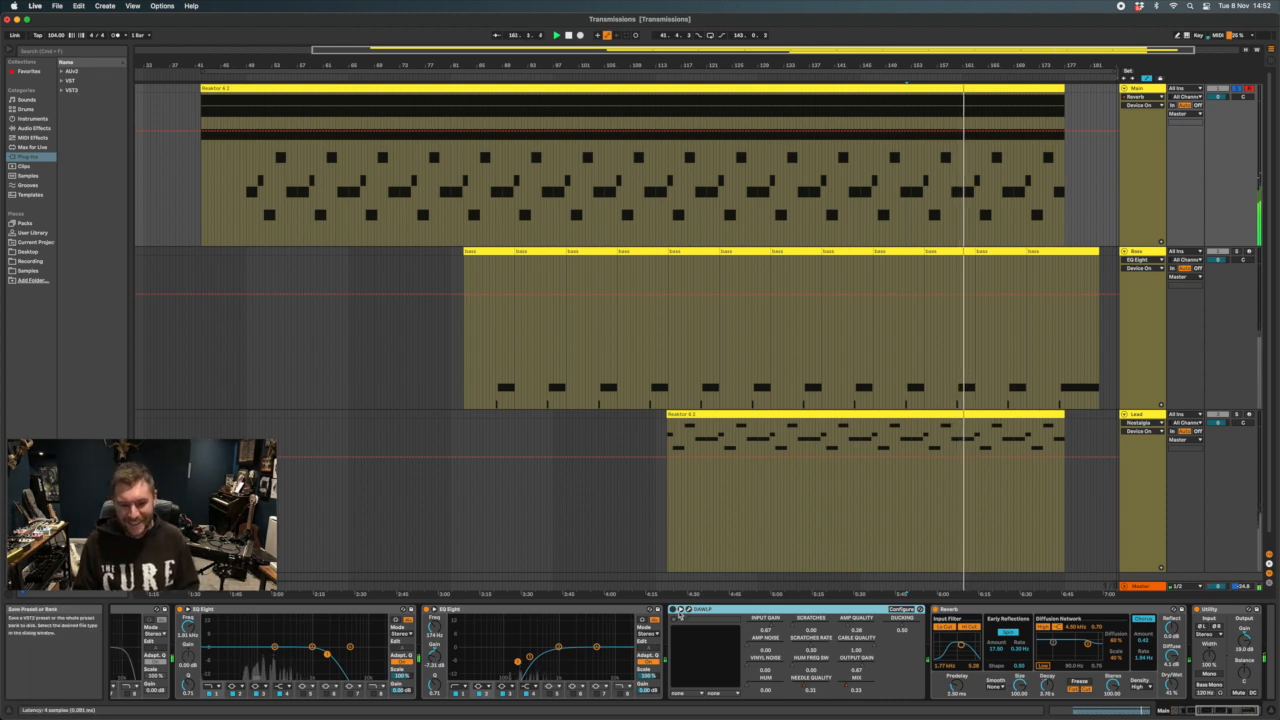
click(732, 611)
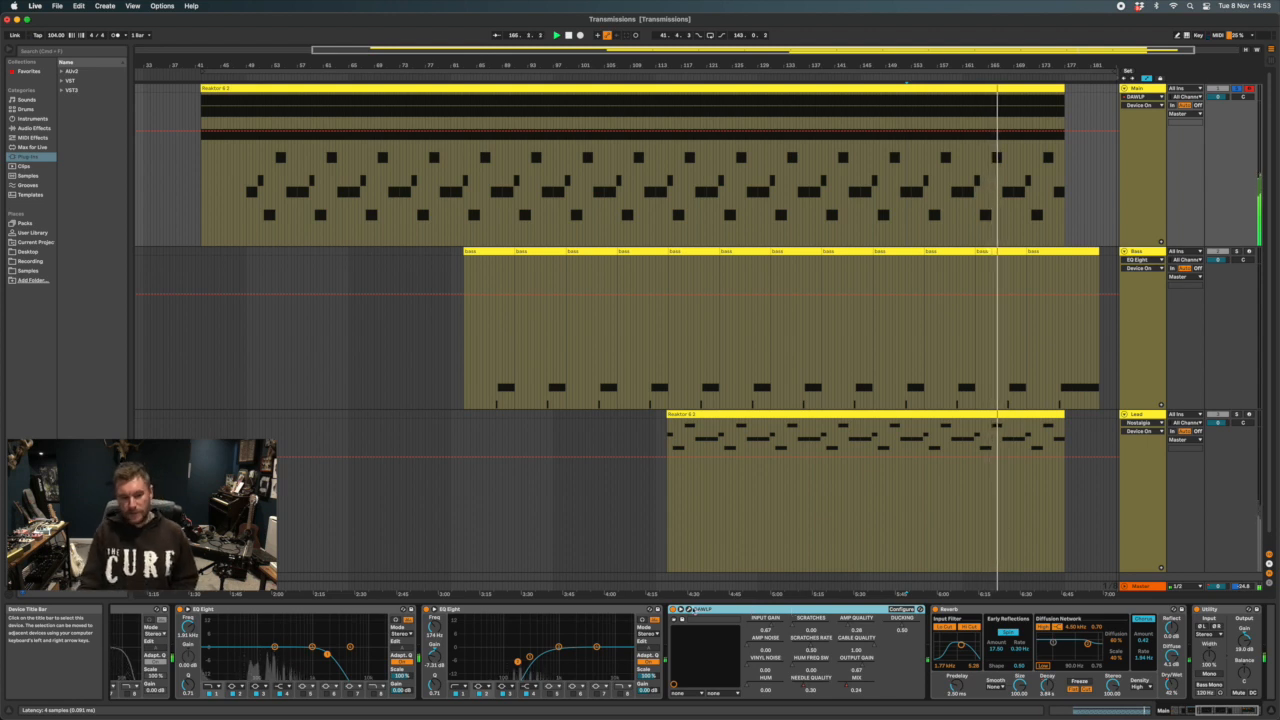
Open the DAW LP window, show the Needle Quality automation on the Main track, and reposition the window below the Main clip
click(688, 609)
drag(466, 336, 534, 480)
click(618, 36)
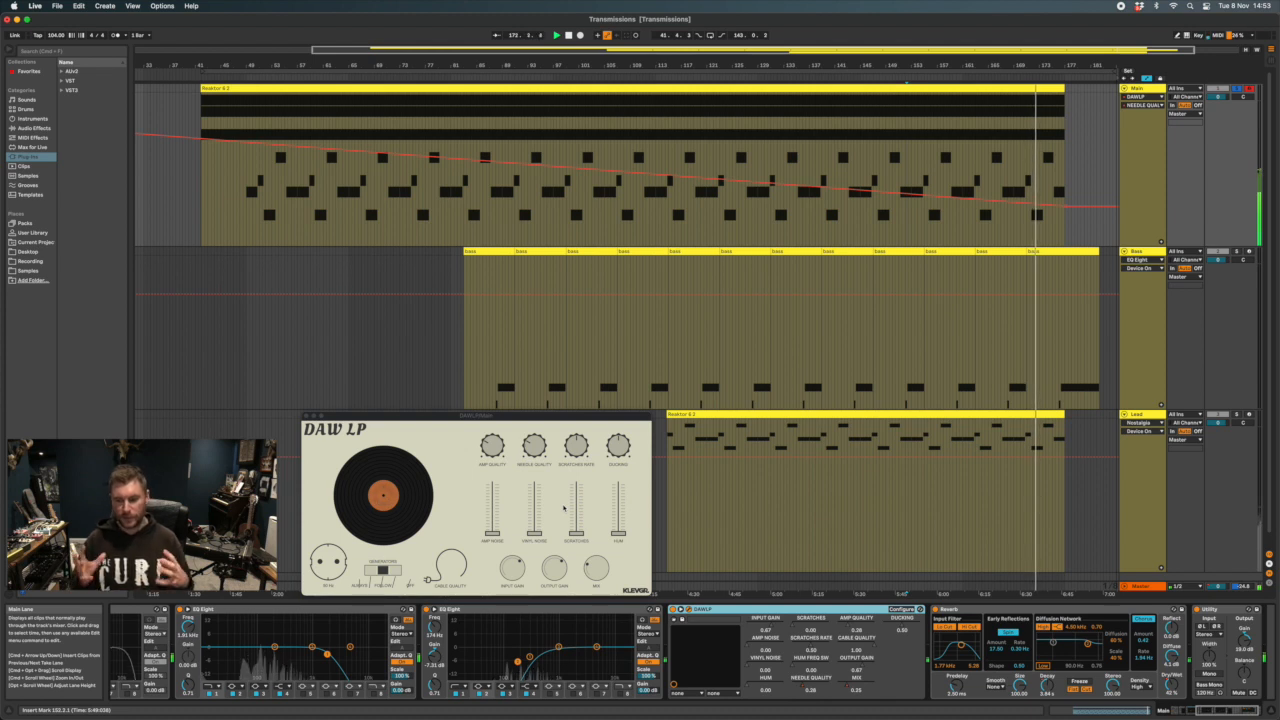
drag(463, 415, 469, 378)
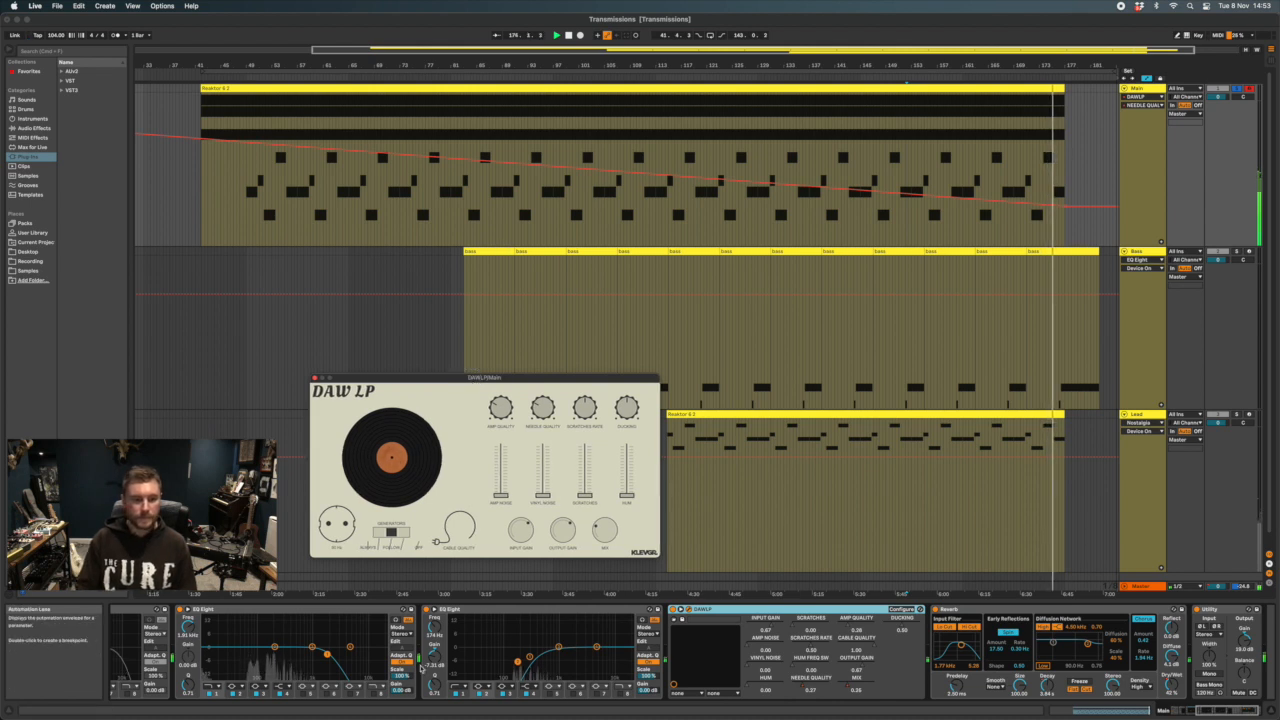
Play the Main track from about bar 129 and open its Reaktor 6 instrument window
scroll(335, 650, left, 5)
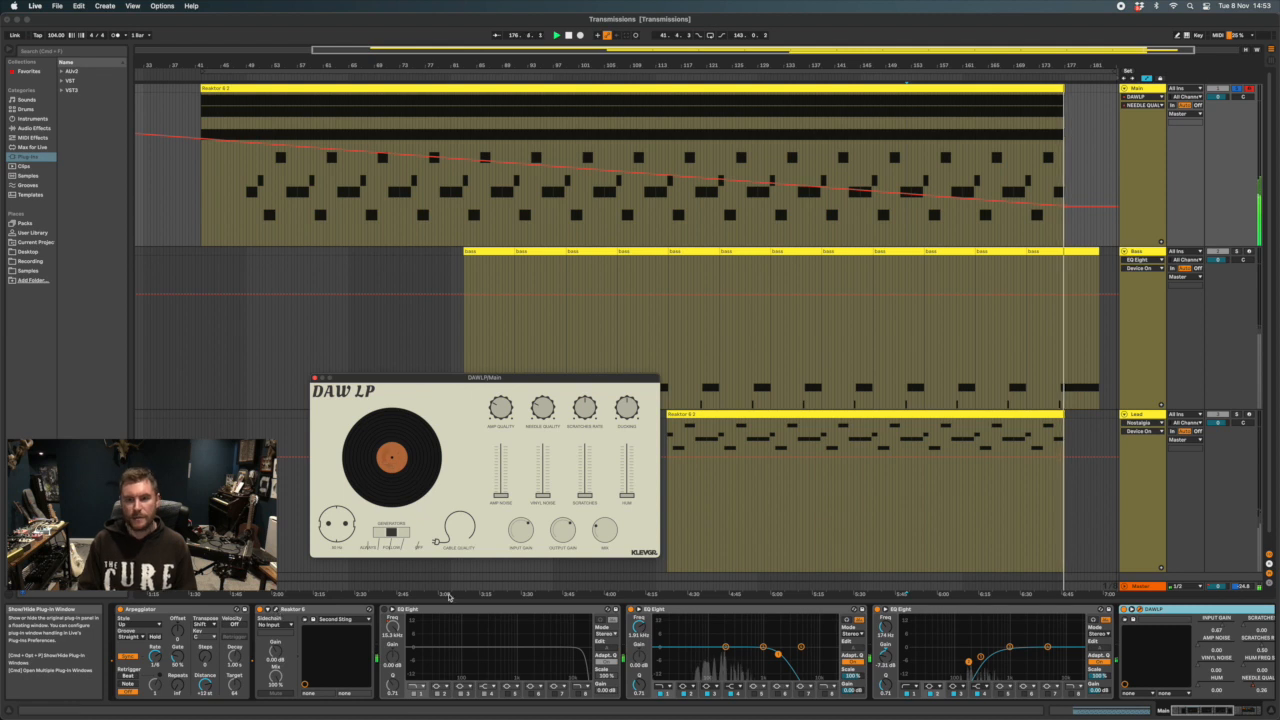
click(757, 229)
key(space)
key(space)
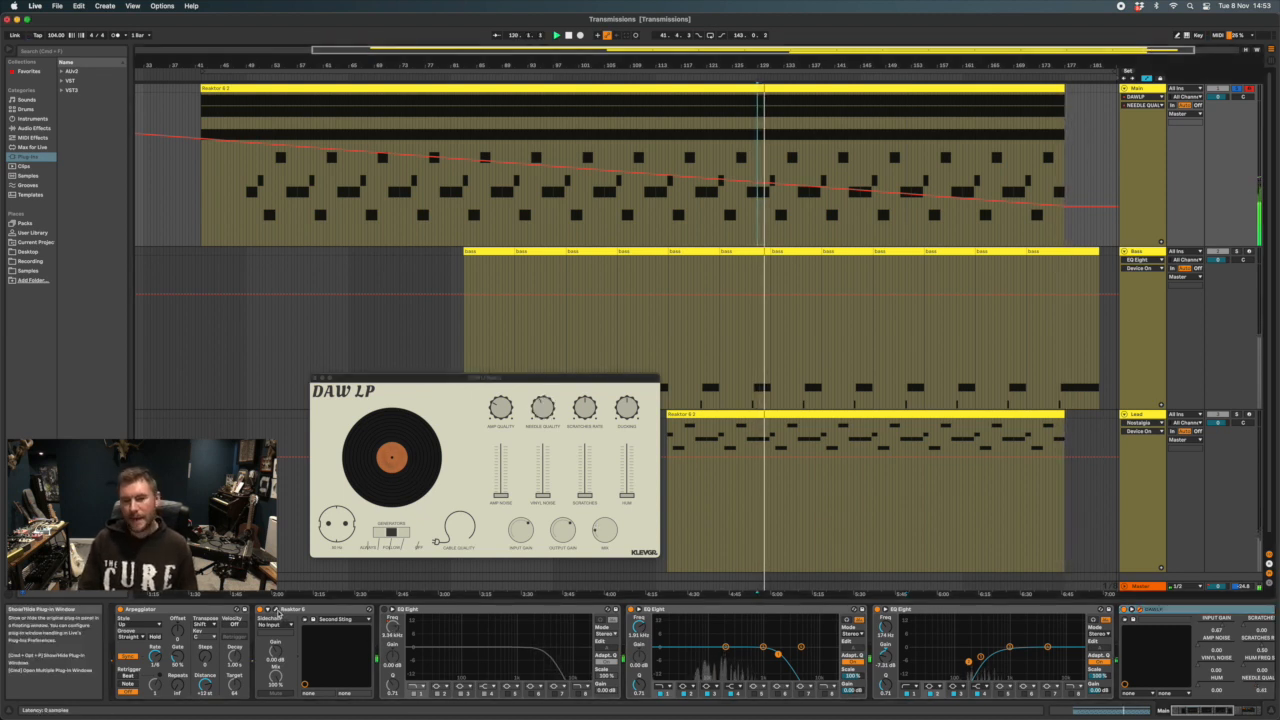
click(277, 613)
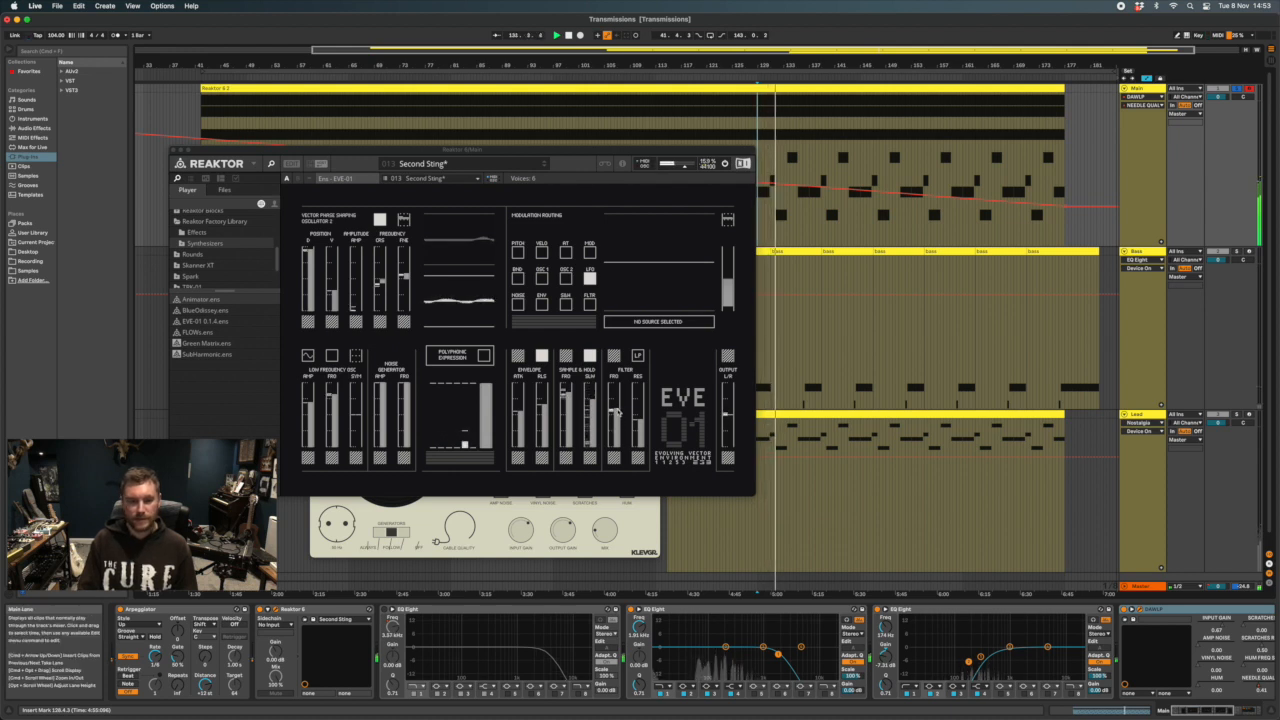
Go through EVE-01's filter FRQ and oscillator V and D sliders, point out the EVE-01 0.1.4 ensemble, and close the Reaktor window
mouse_move(617, 411)
mouse_down()
mouse_move(617, 389)
mouse_move(618, 430)
mouse_move(620, 406)
mouse_up()
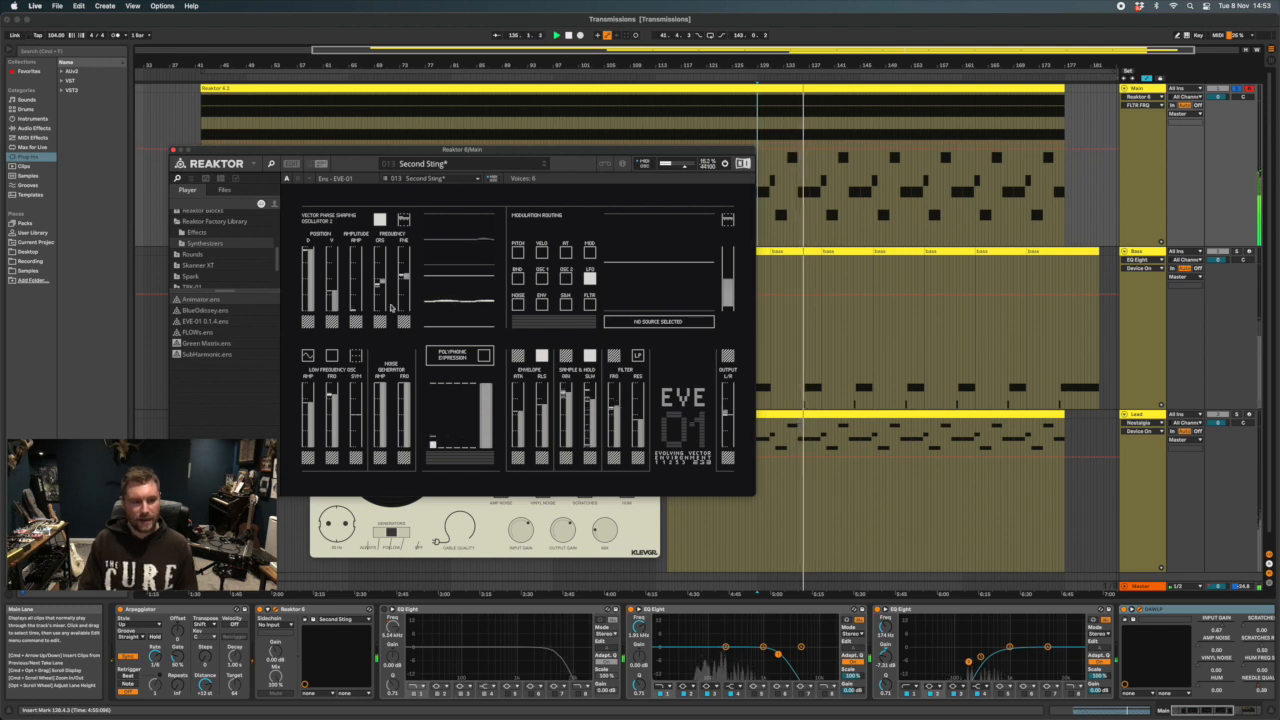
click(333, 290)
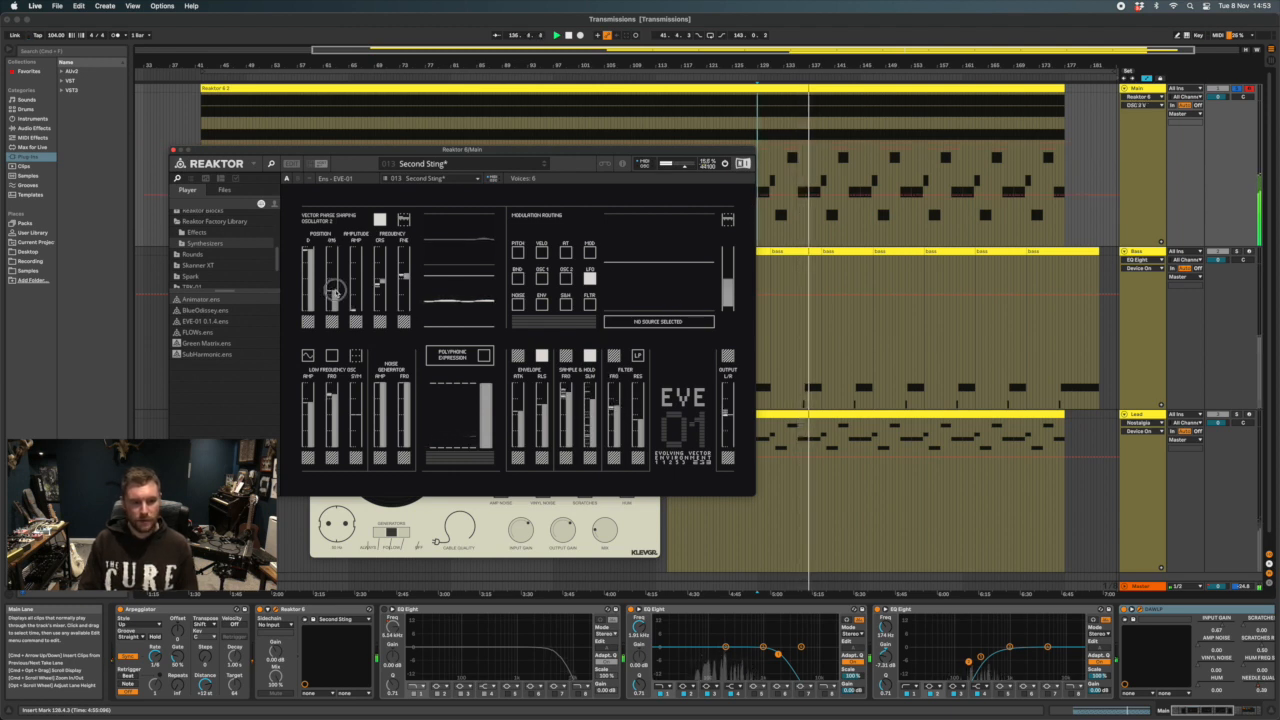
mouse_move(333, 290)
mouse_down()
mouse_move(335, 272)
mouse_move(337, 302)
mouse_move(340, 290)
mouse_up()
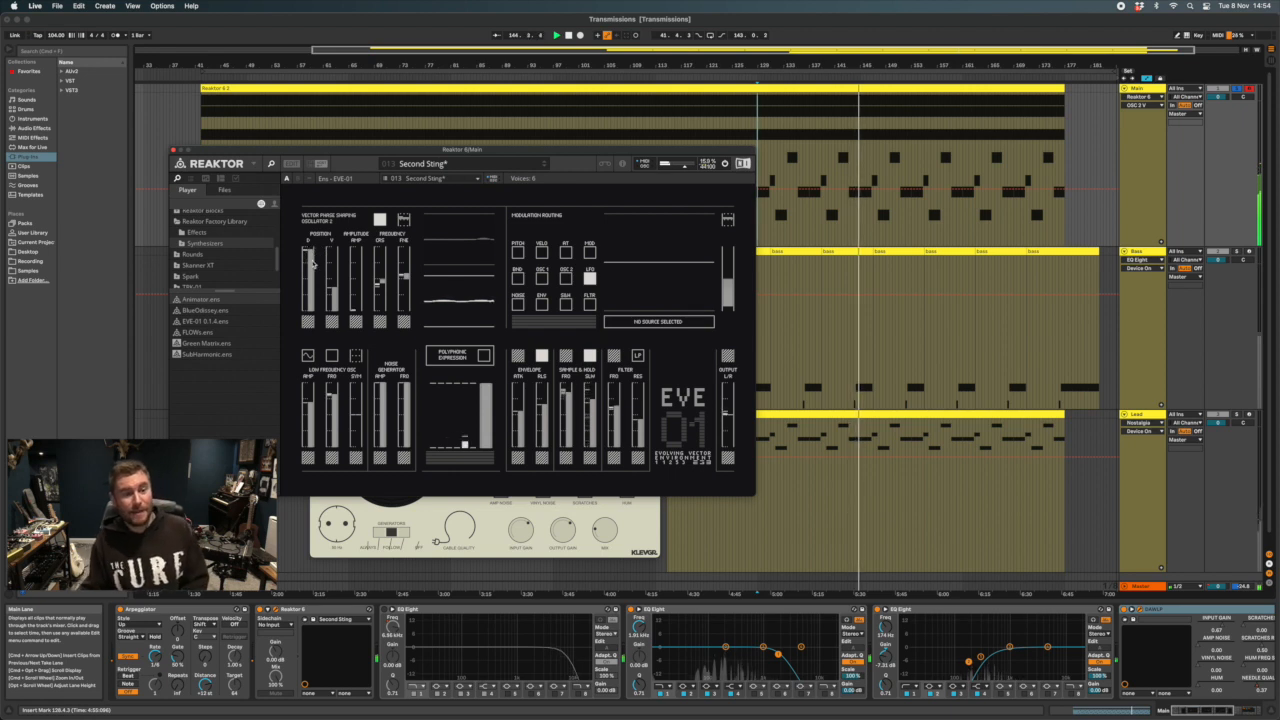
click(205, 331)
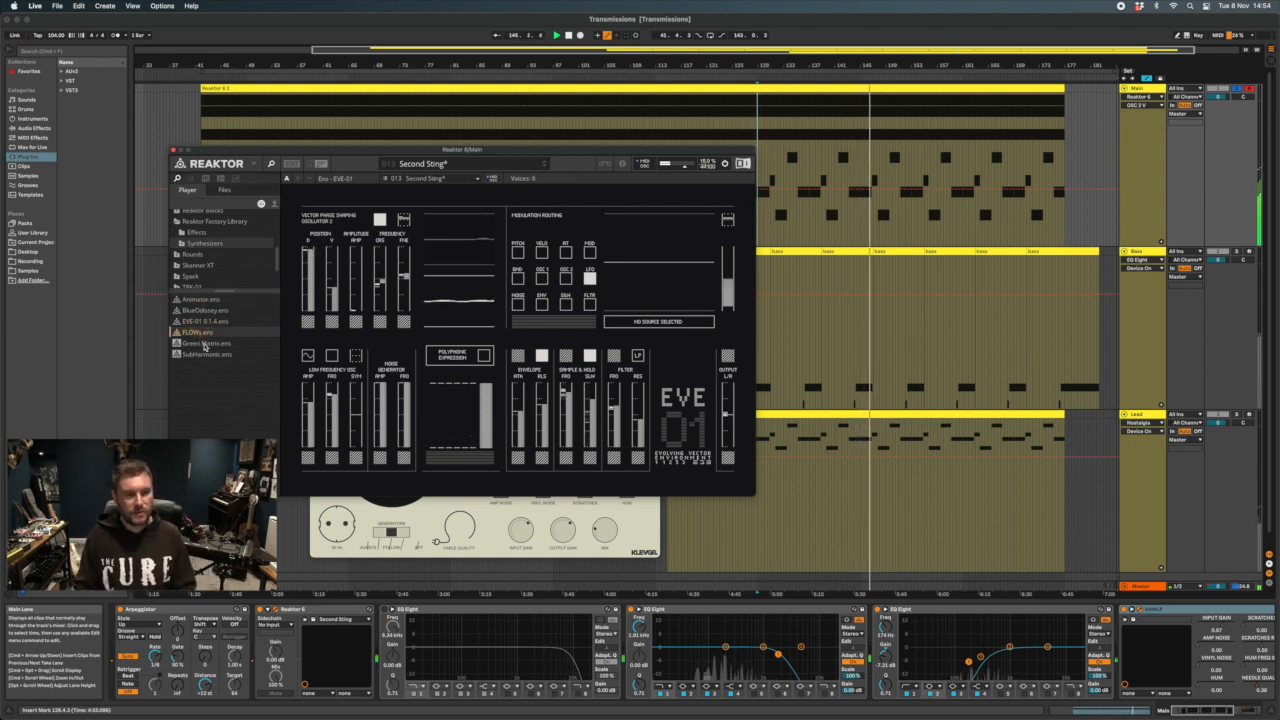
click(205, 321)
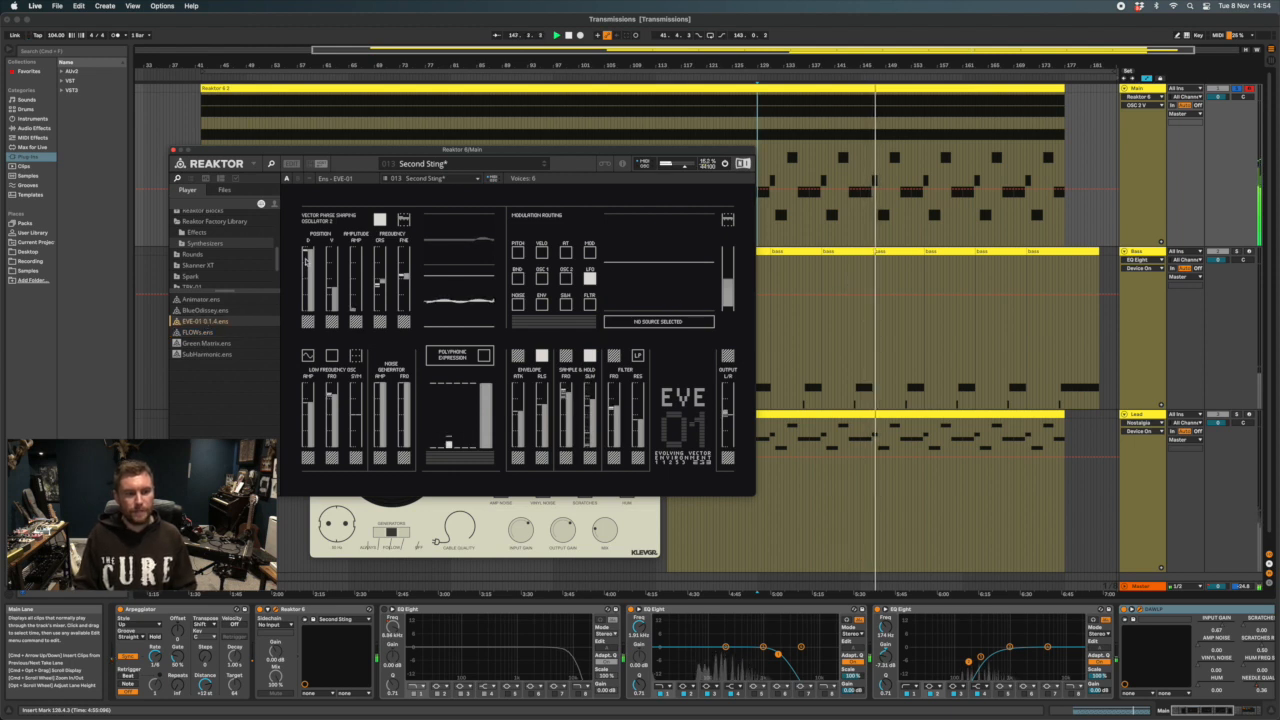
mouse_move(309, 256)
mouse_down()
mouse_move(313, 306)
mouse_move(313, 256)
mouse_up()
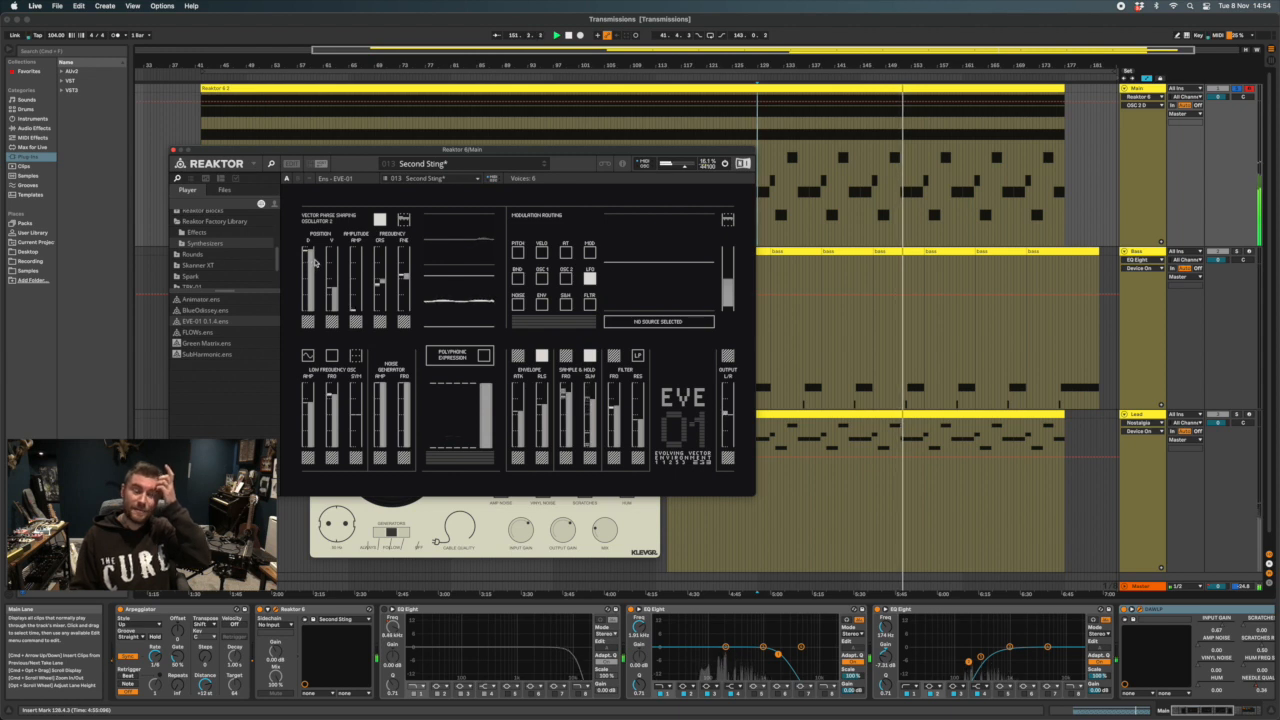
click(173, 150)
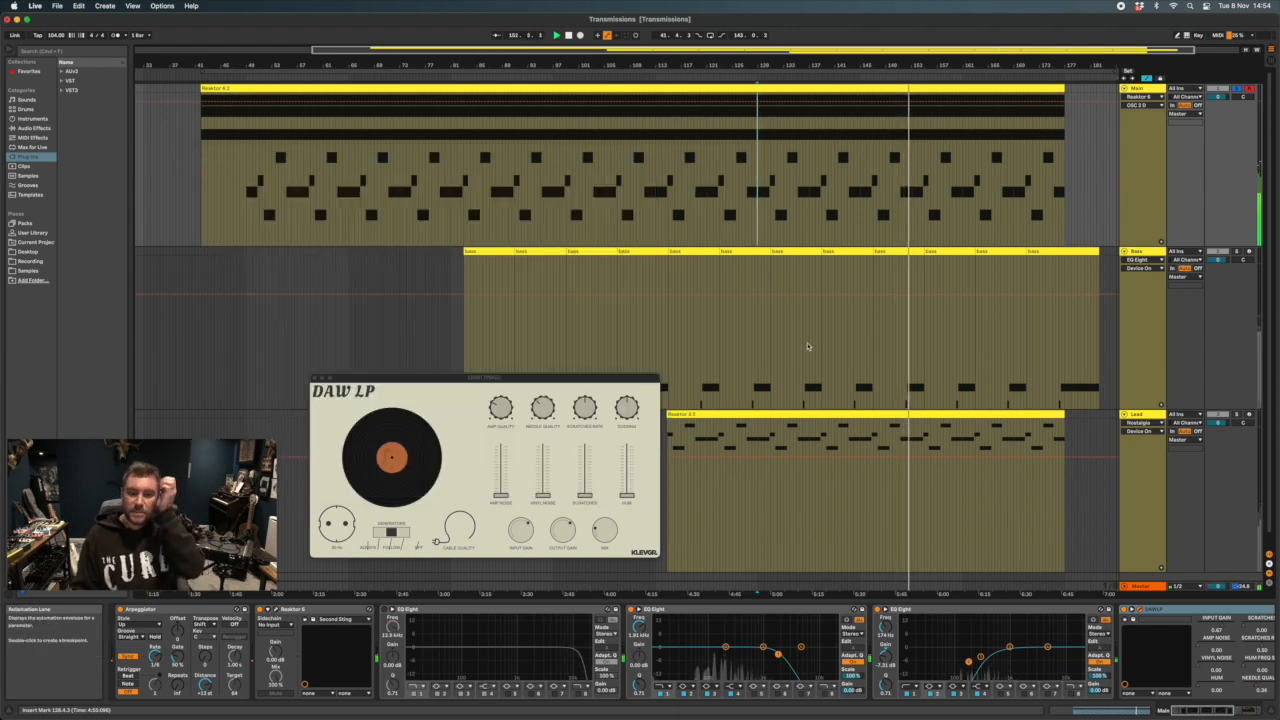
Switch on the first EQ Eight in the Main track's chain and view the devices after it
click(412, 628)
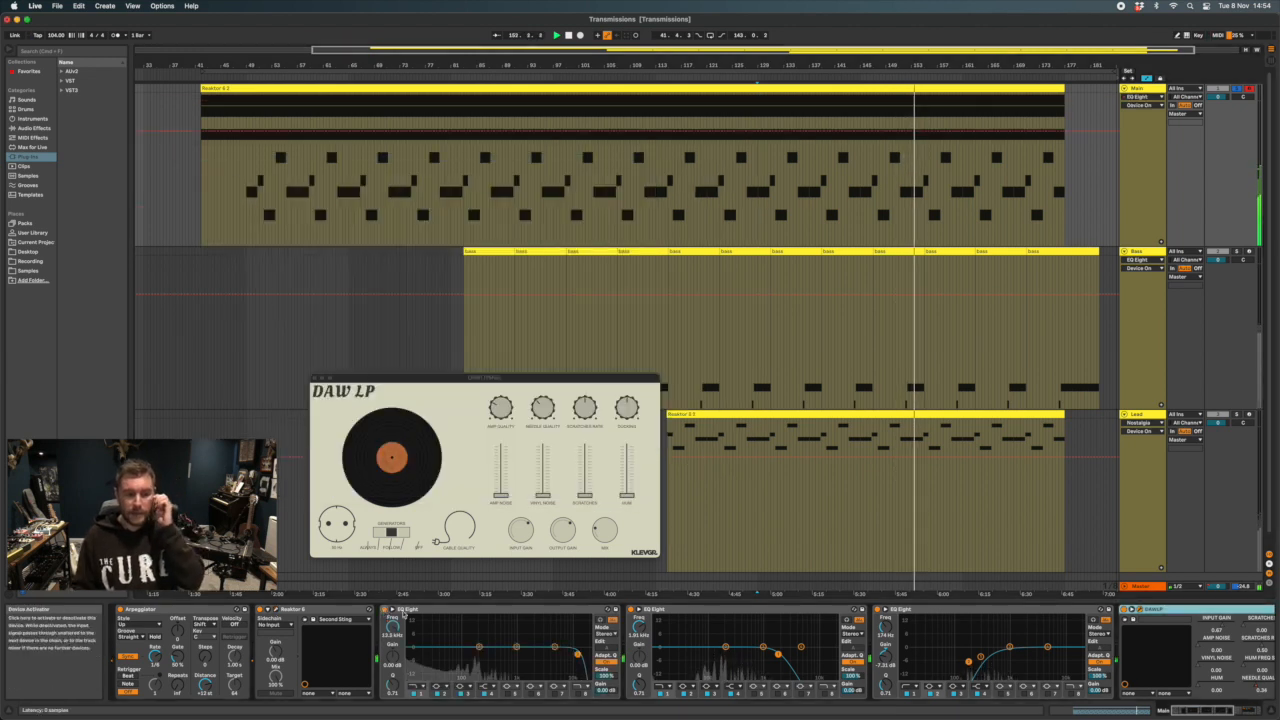
scroll(1036, 648, right, 5)
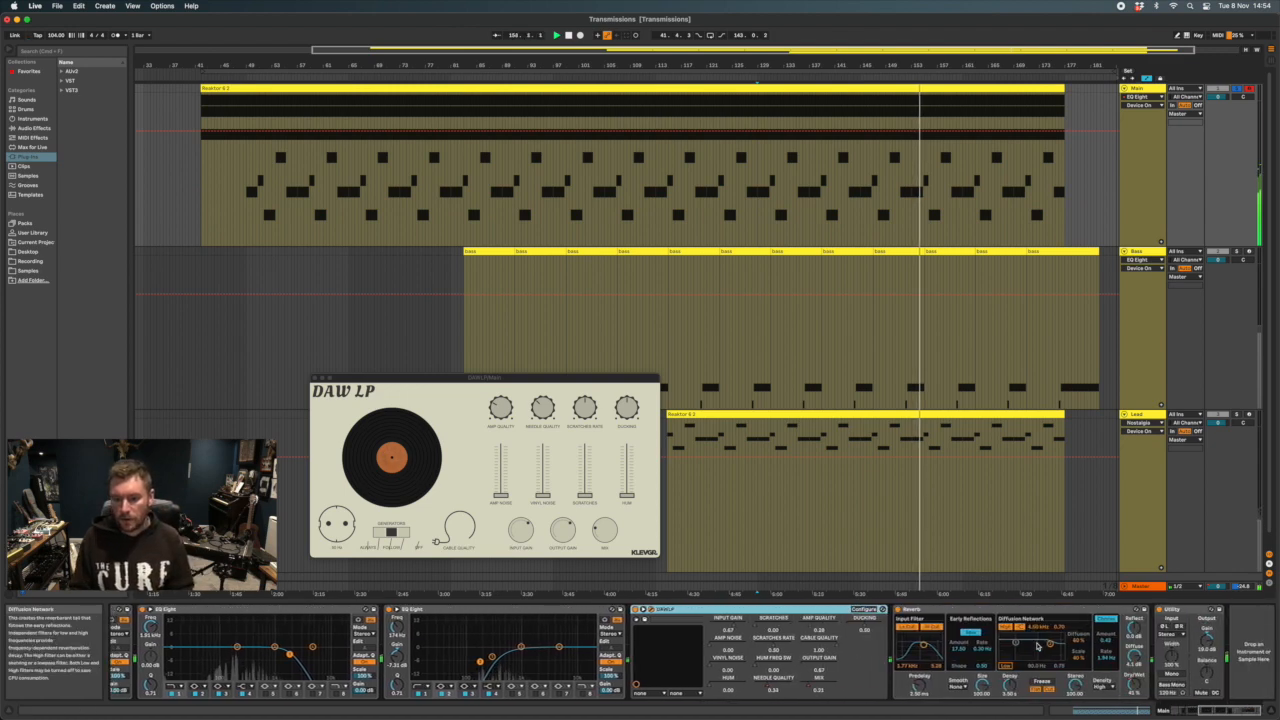
Close the Bass track's Reaktor window, solo the Bass track, and play it from about bar 175
click(1240, 318)
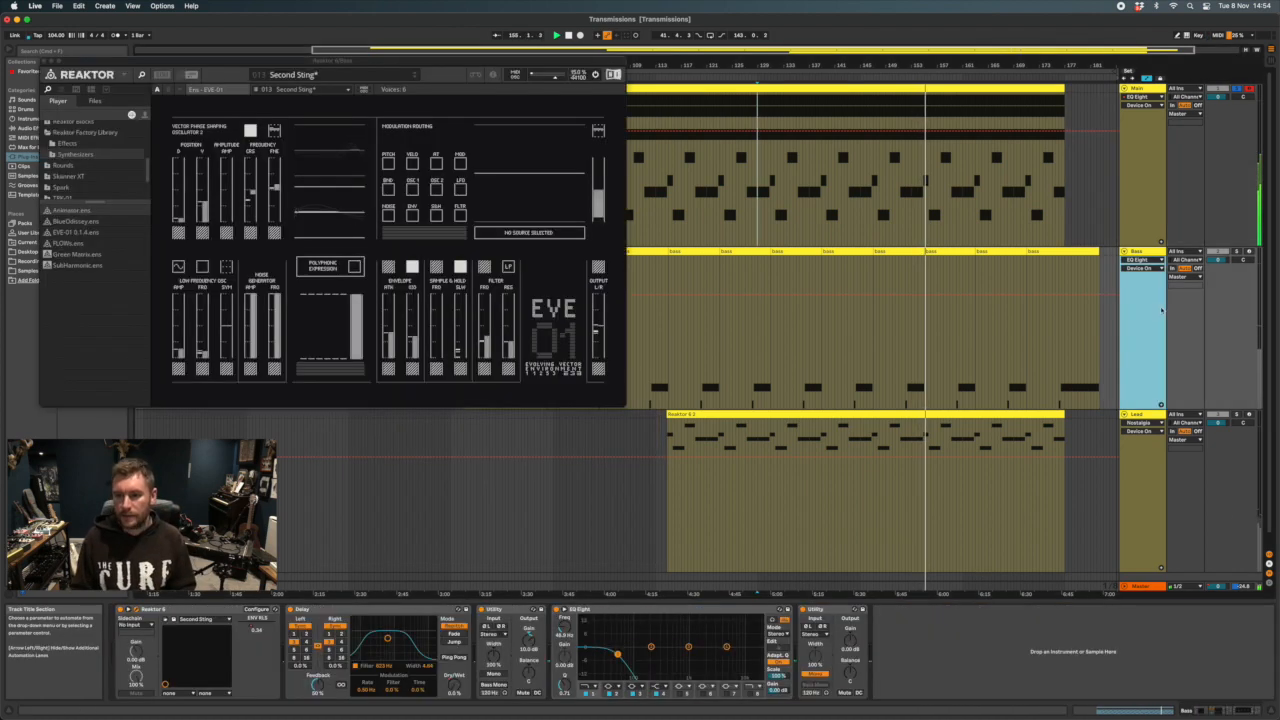
click(44, 61)
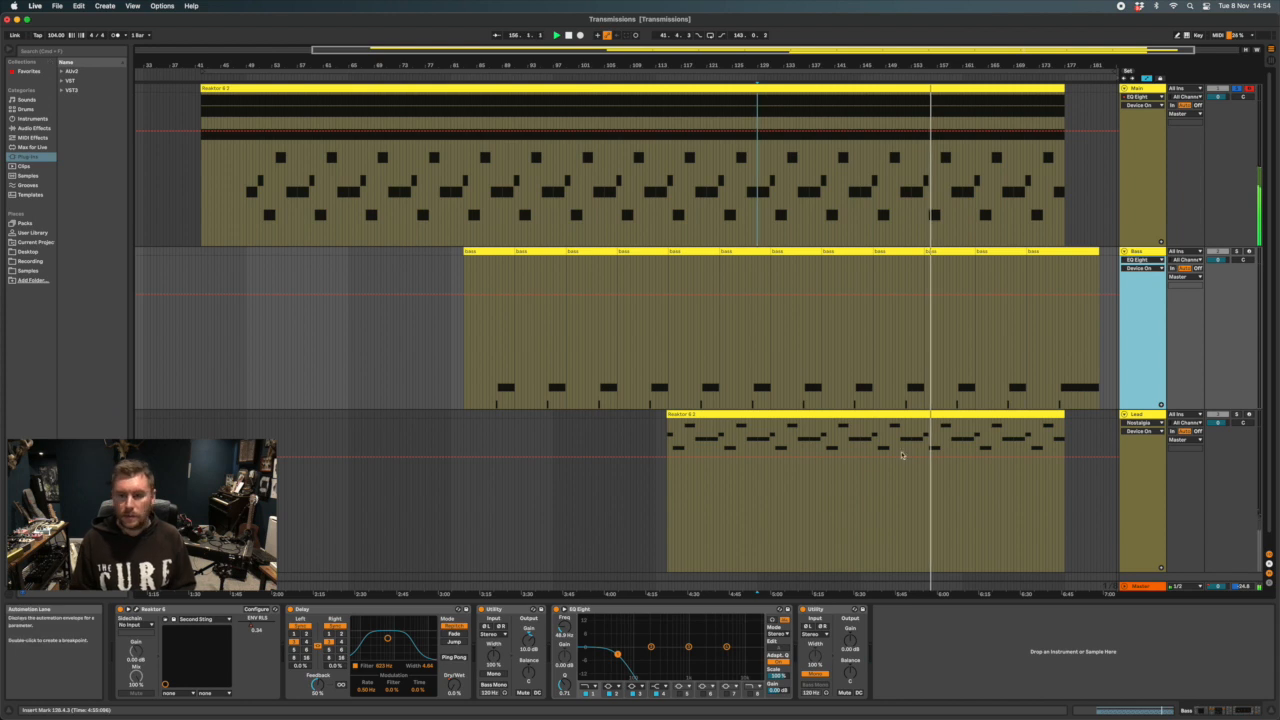
click(1237, 252)
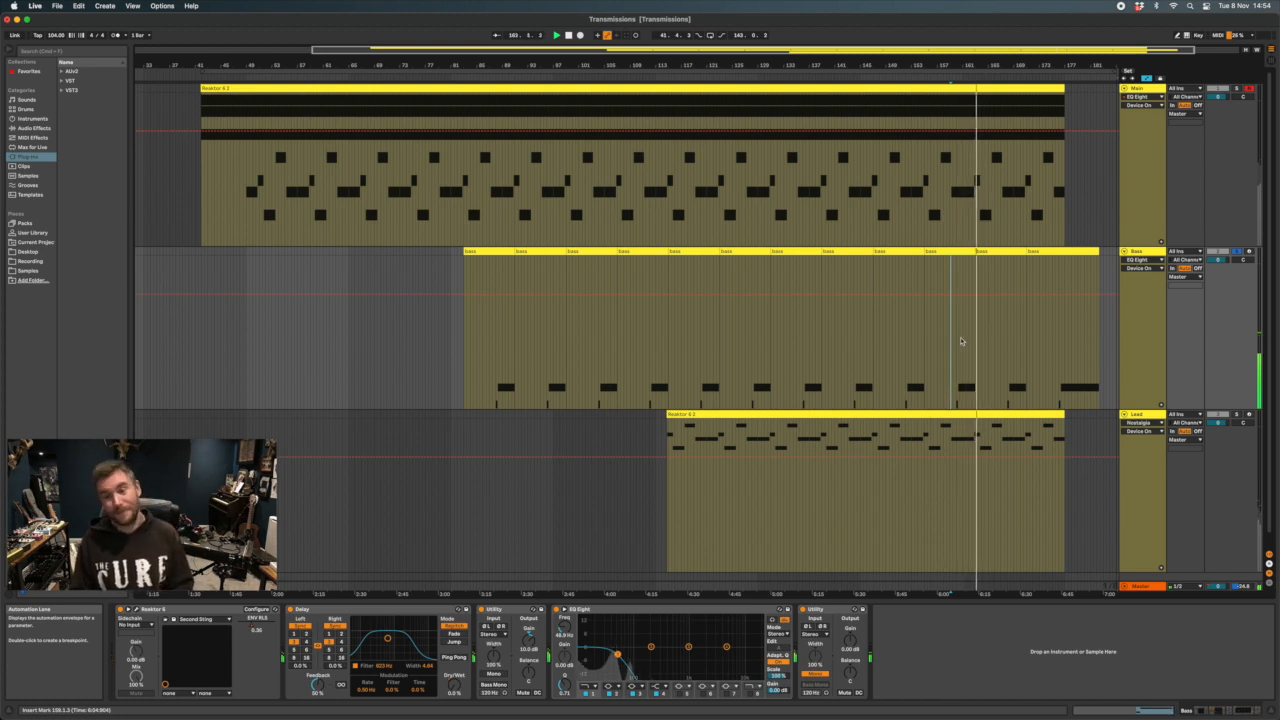
click(1054, 340)
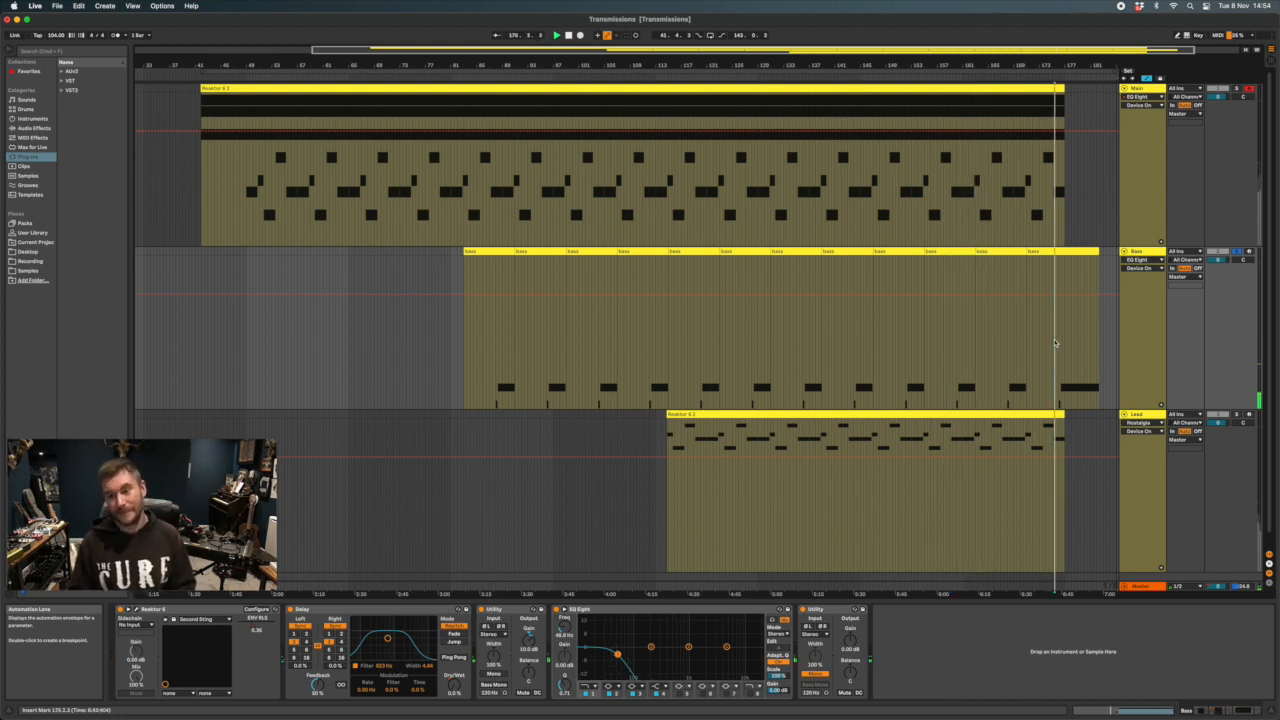
Show the Reaktor ENV RLS automation on the Bass track and check the EVE-01 sound in its plug-in window
click(256, 620)
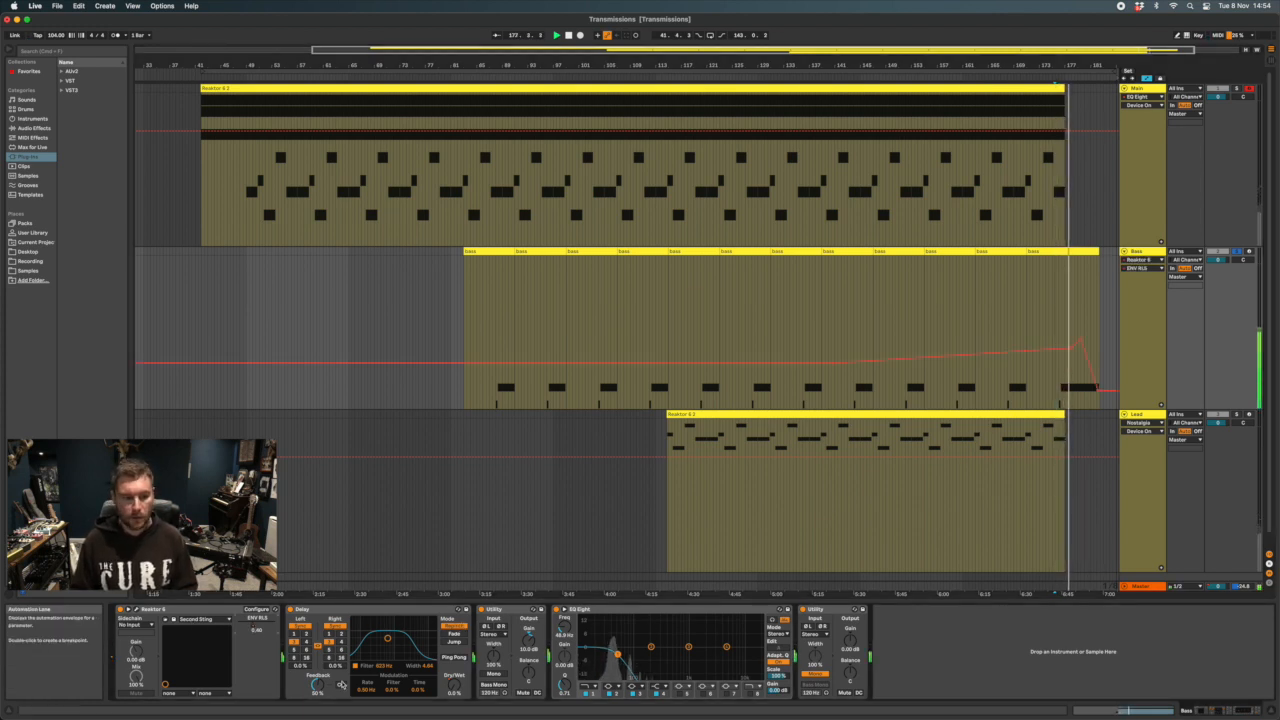
click(135, 611)
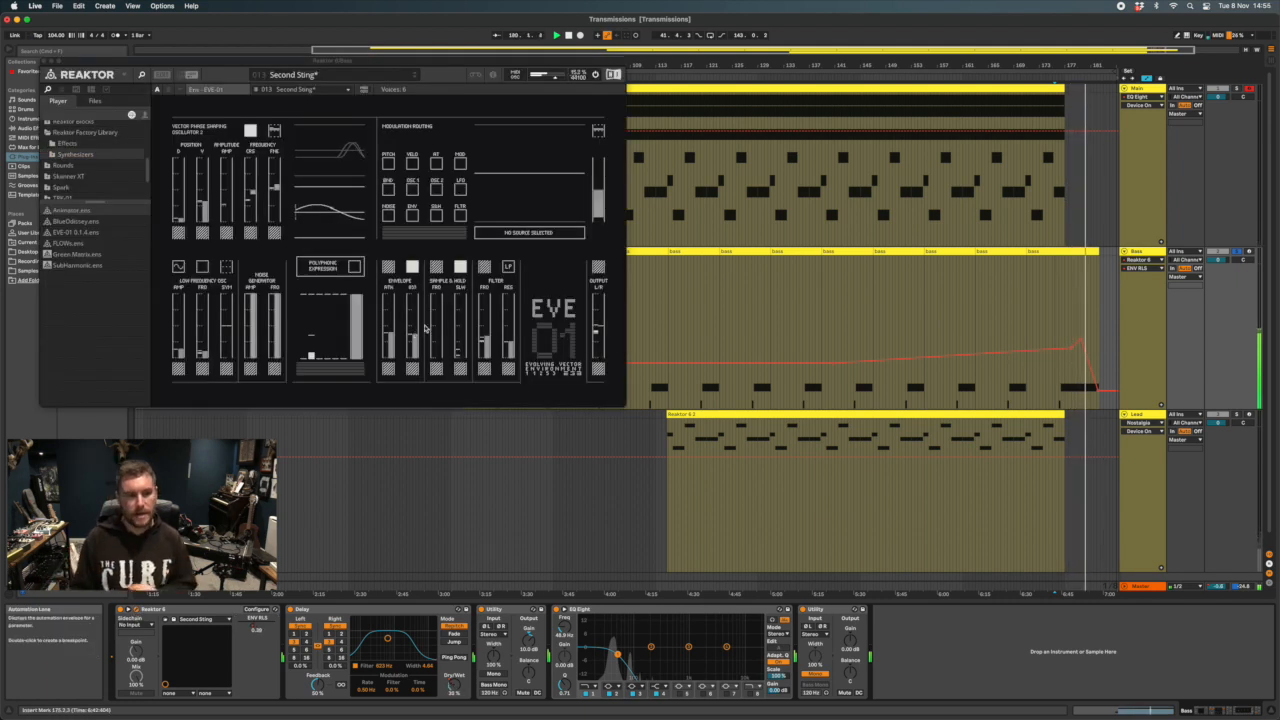
click(43, 61)
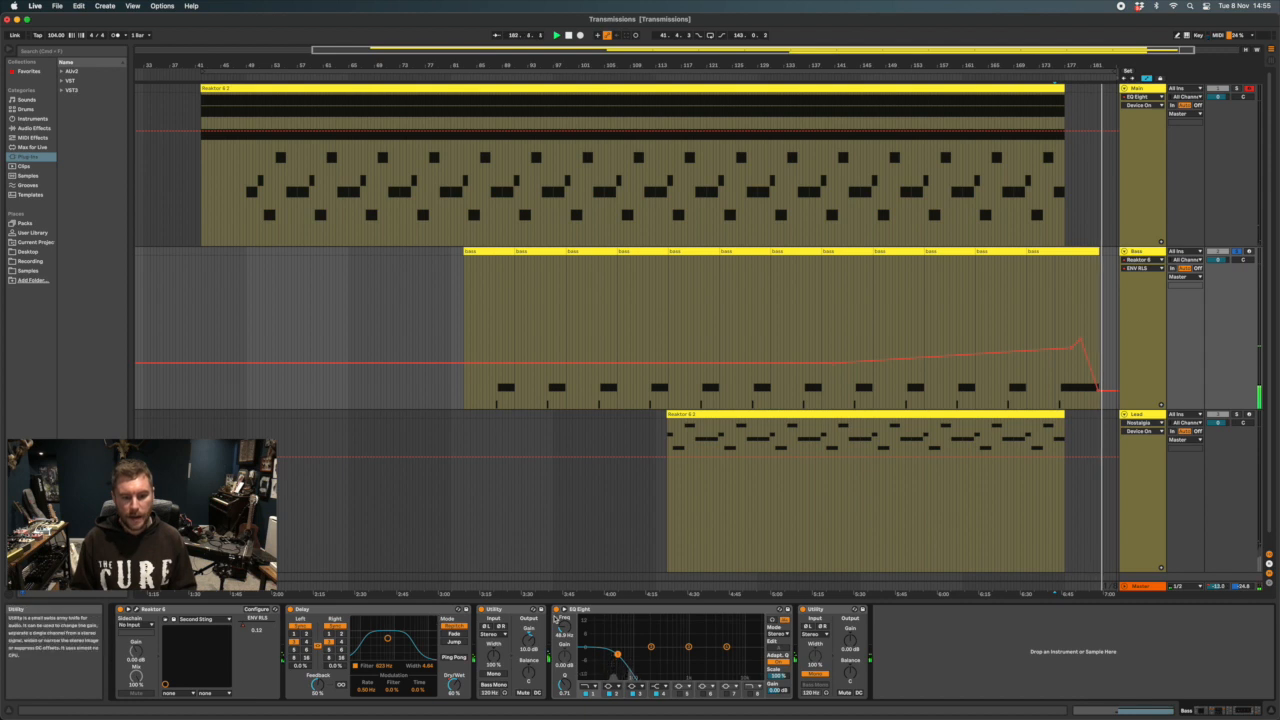
Play the Bass from about bar 167 while raising the EQ Eight's first band frequency and returning it to about 46 Hz
key(space)
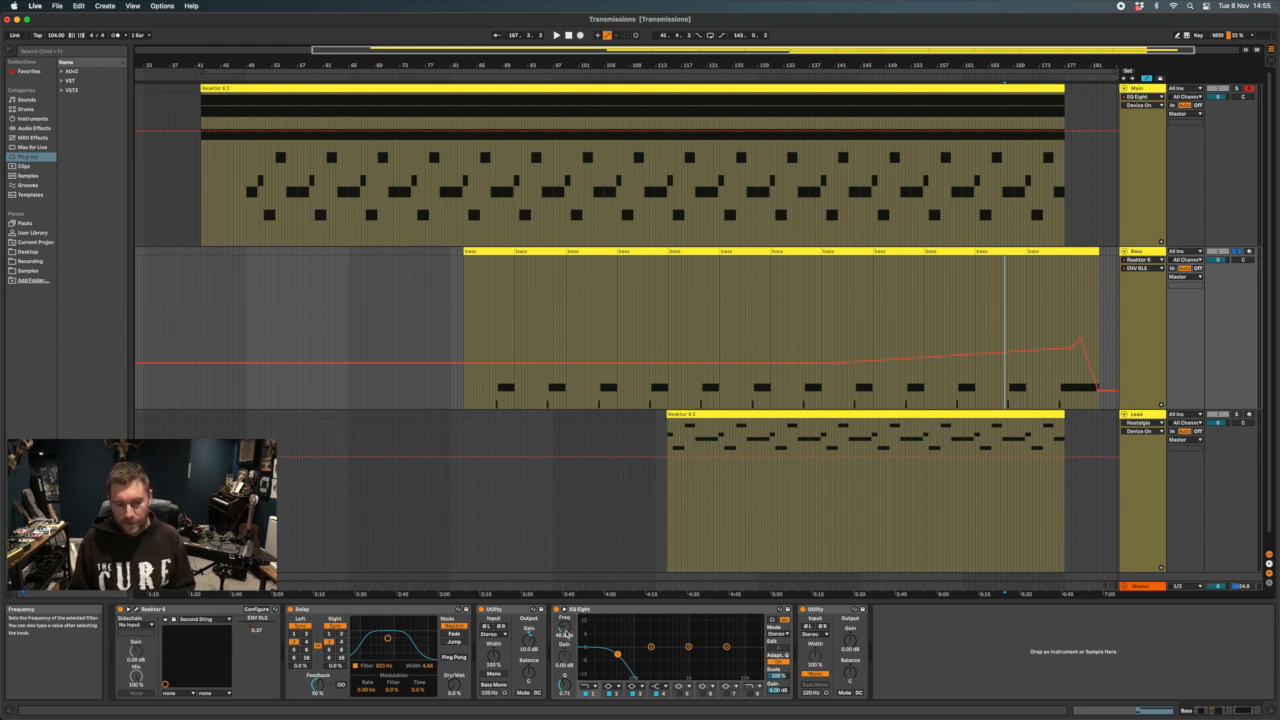
key(space)
drag(565, 633, 565, 626)
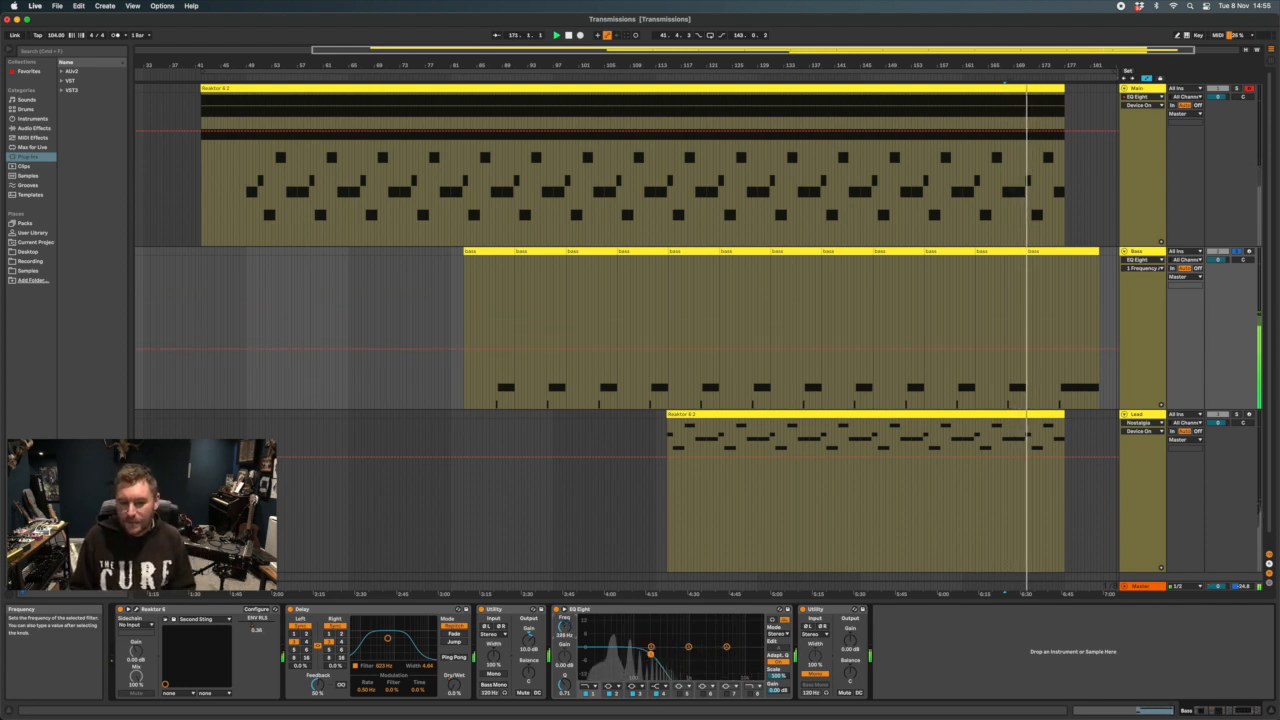
drag(564, 627, 564, 632)
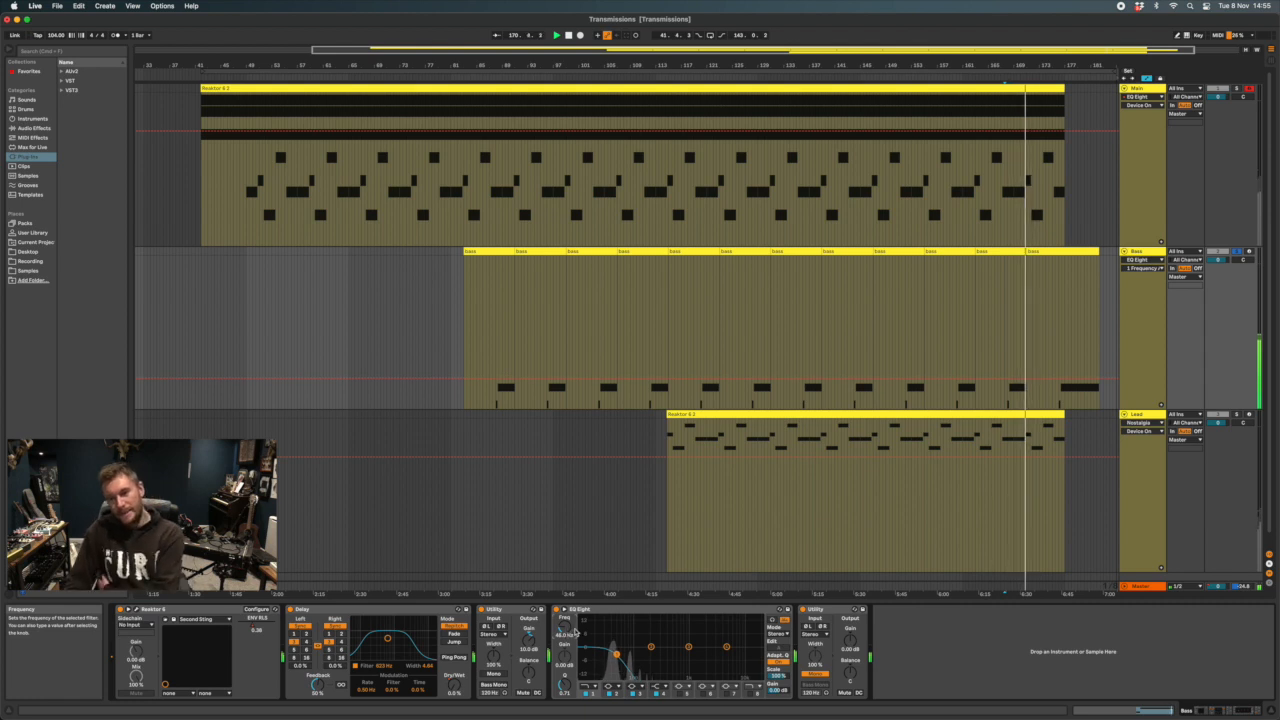
Show the Delay's Dry/Wet automation at the end of the Bass track
scroll(894, 414, right, 1)
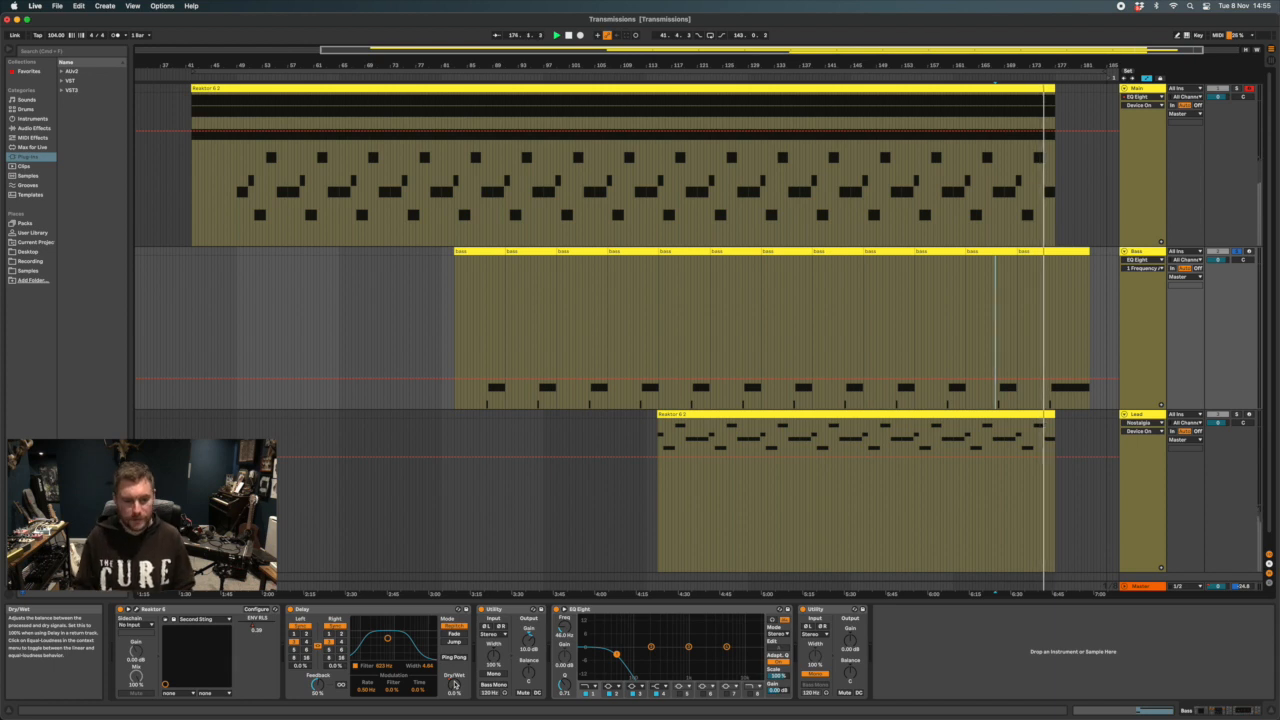
click(454, 683)
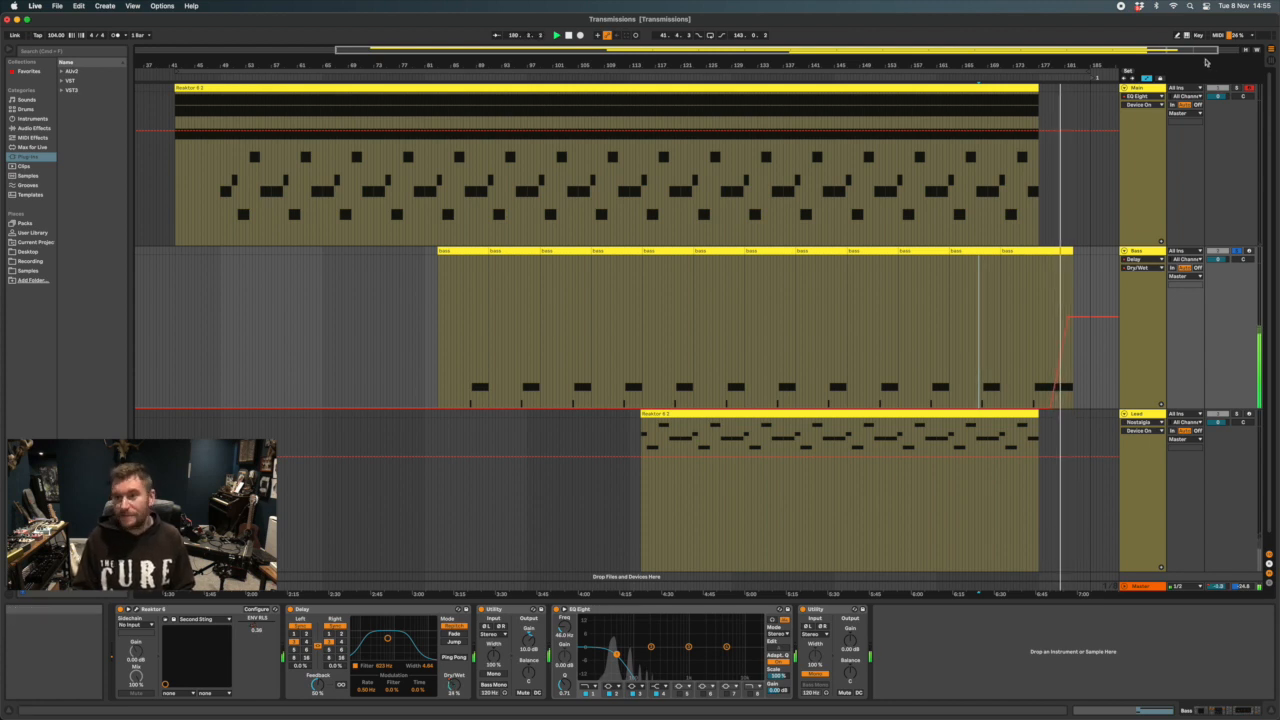
Play the Main and Bass tracks together from about bar 160 and hide the DAW LP plug-in window
key(space)
click(930, 188)
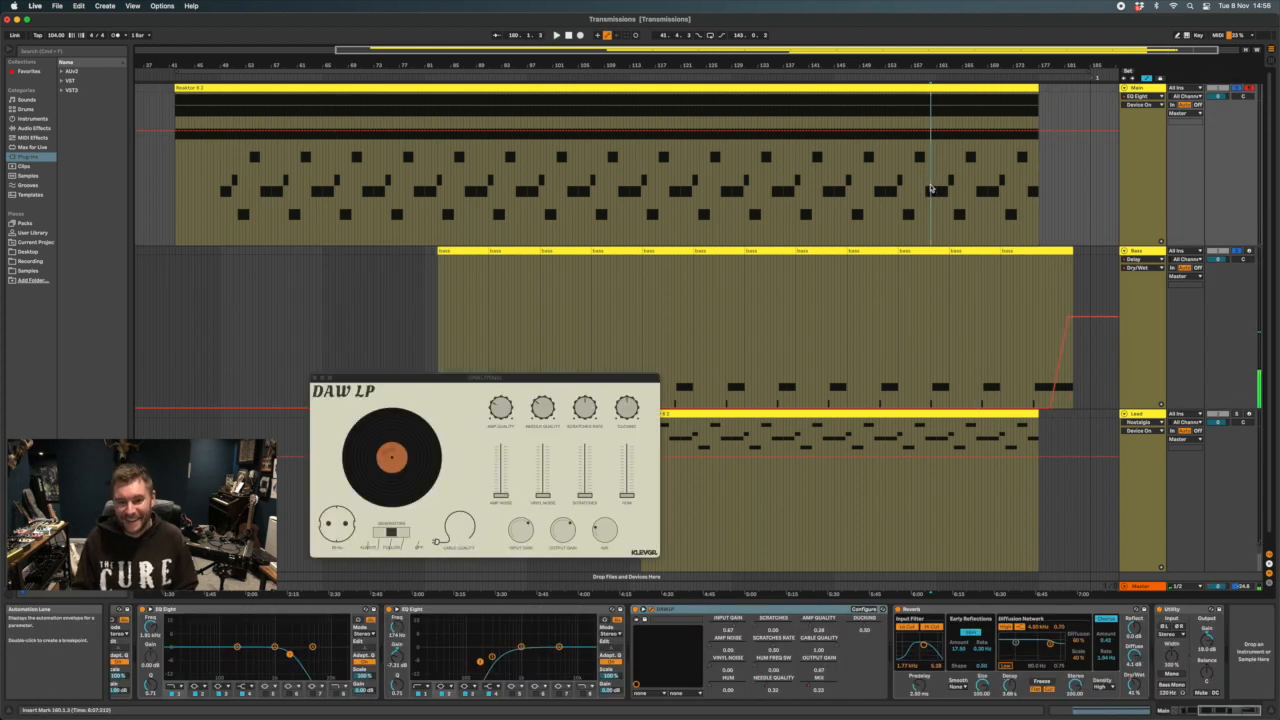
key(space)
key(super+alt+p)
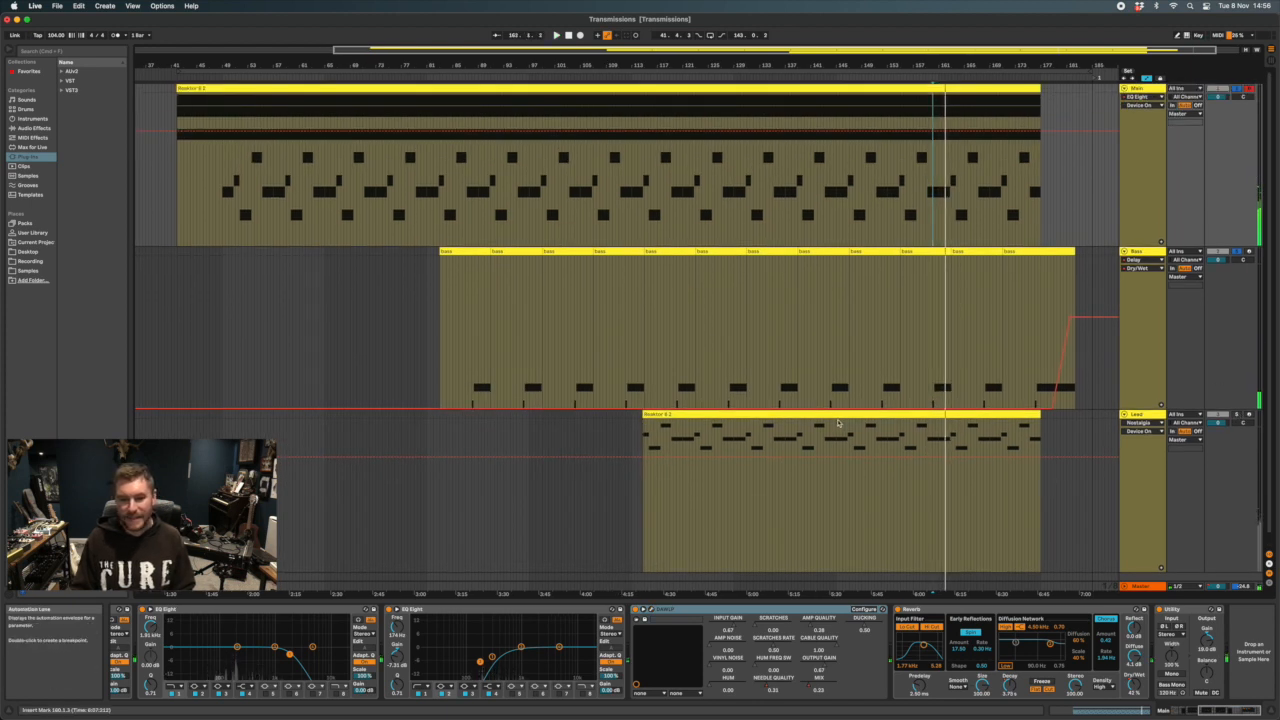
Solo the Lead track and bypass the DAW LP and Erosion devices in its chain
click(1143, 415)
click(1236, 415)
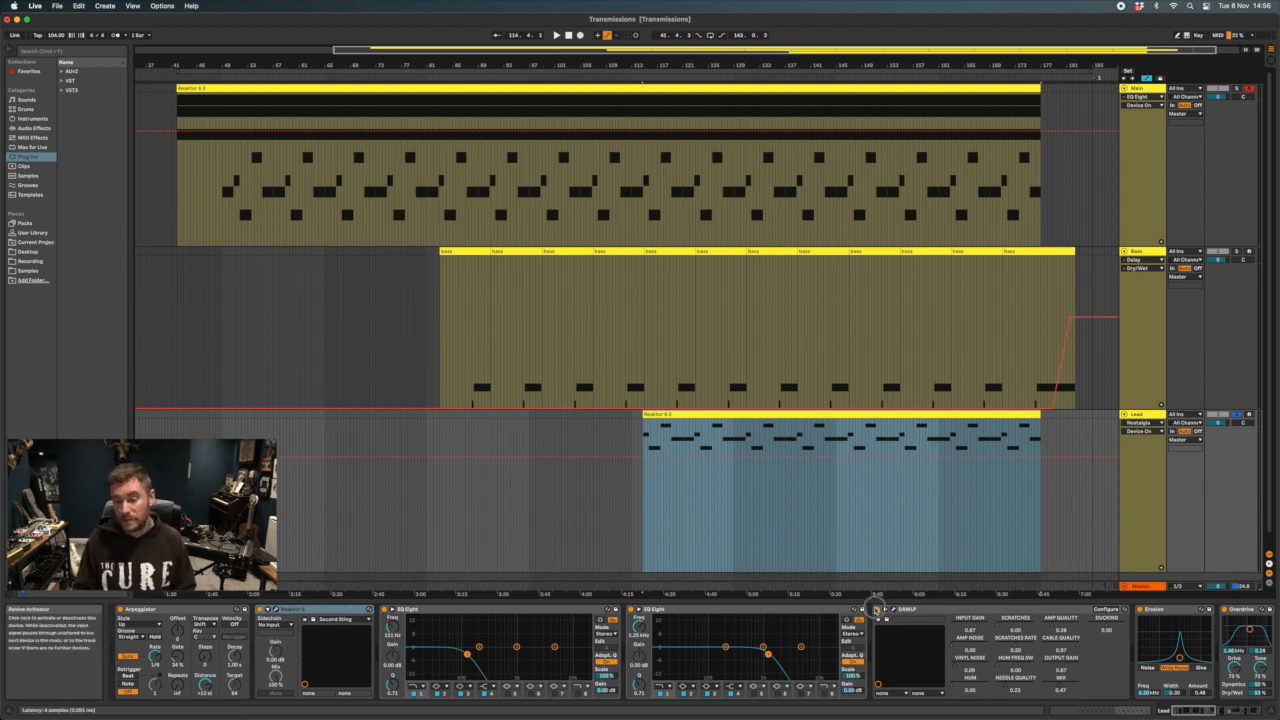
scroll(1030, 612, right, 3)
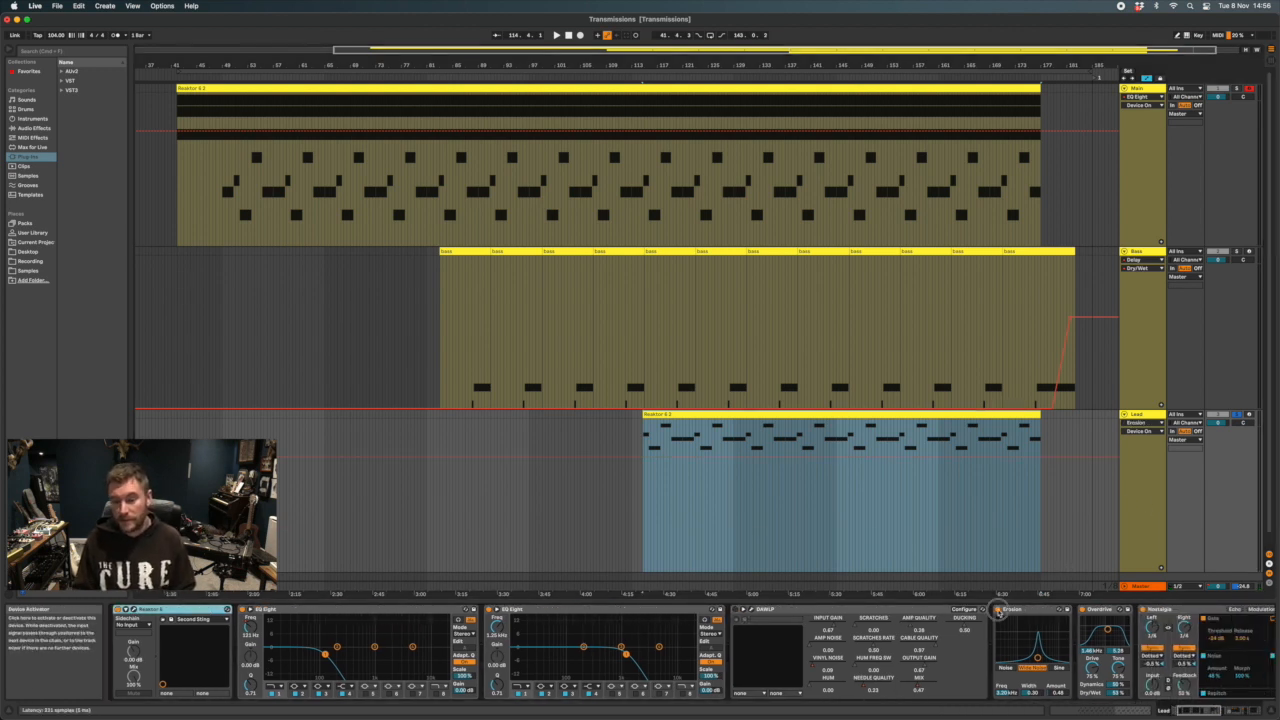
scroll(1087, 610, left, 1)
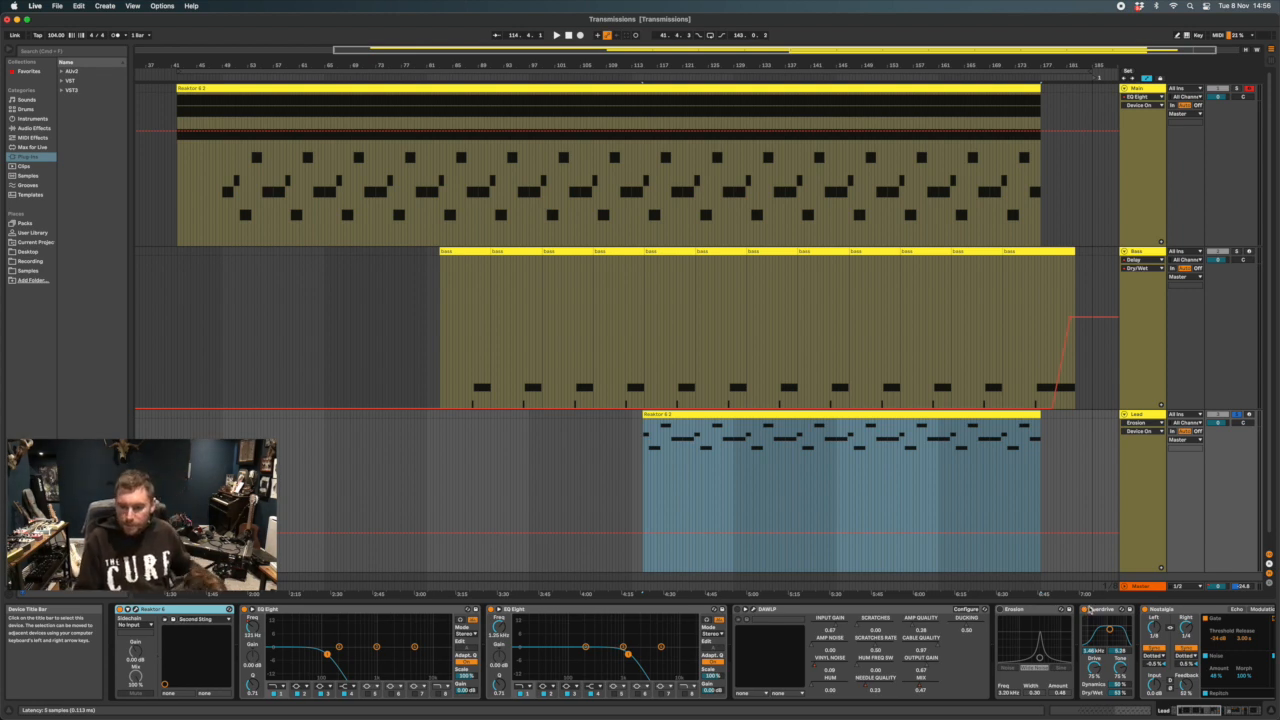
Bypass the Lead chain's Overdrive, Nostalgia, Reverb and Delay devices
scroll(1153, 616, right, 5)
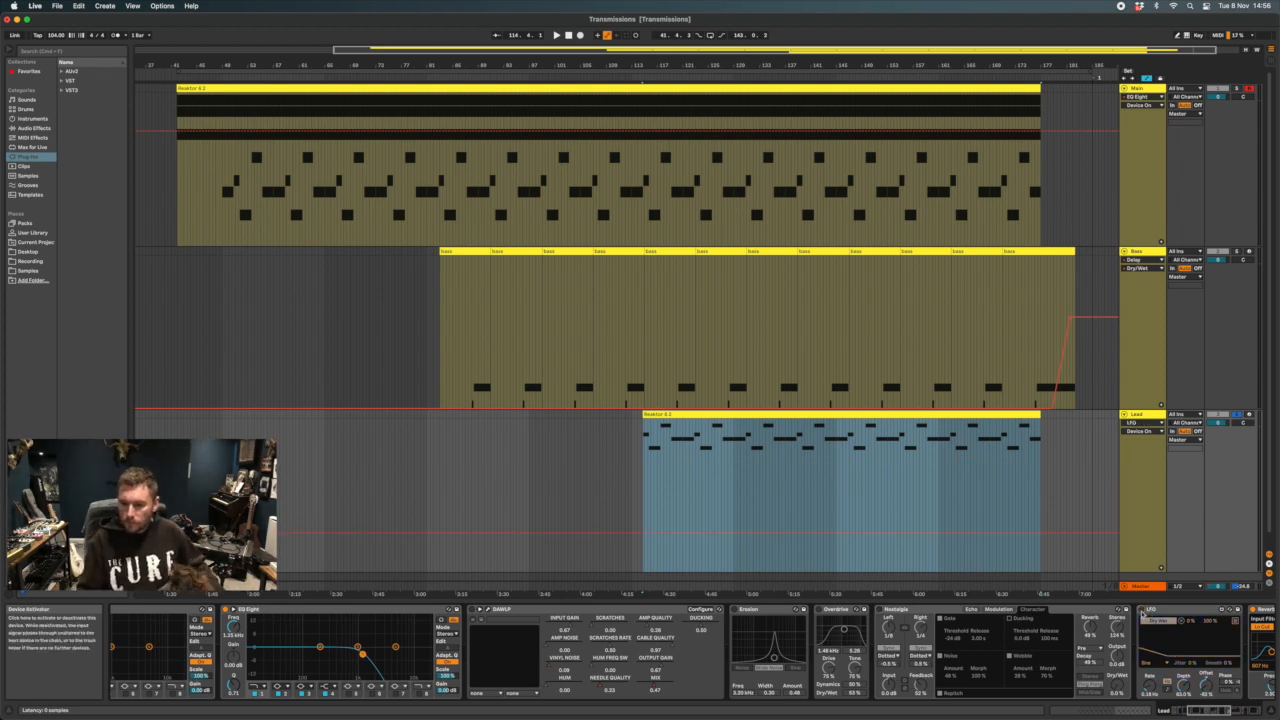
scroll(1135, 612, right, 5)
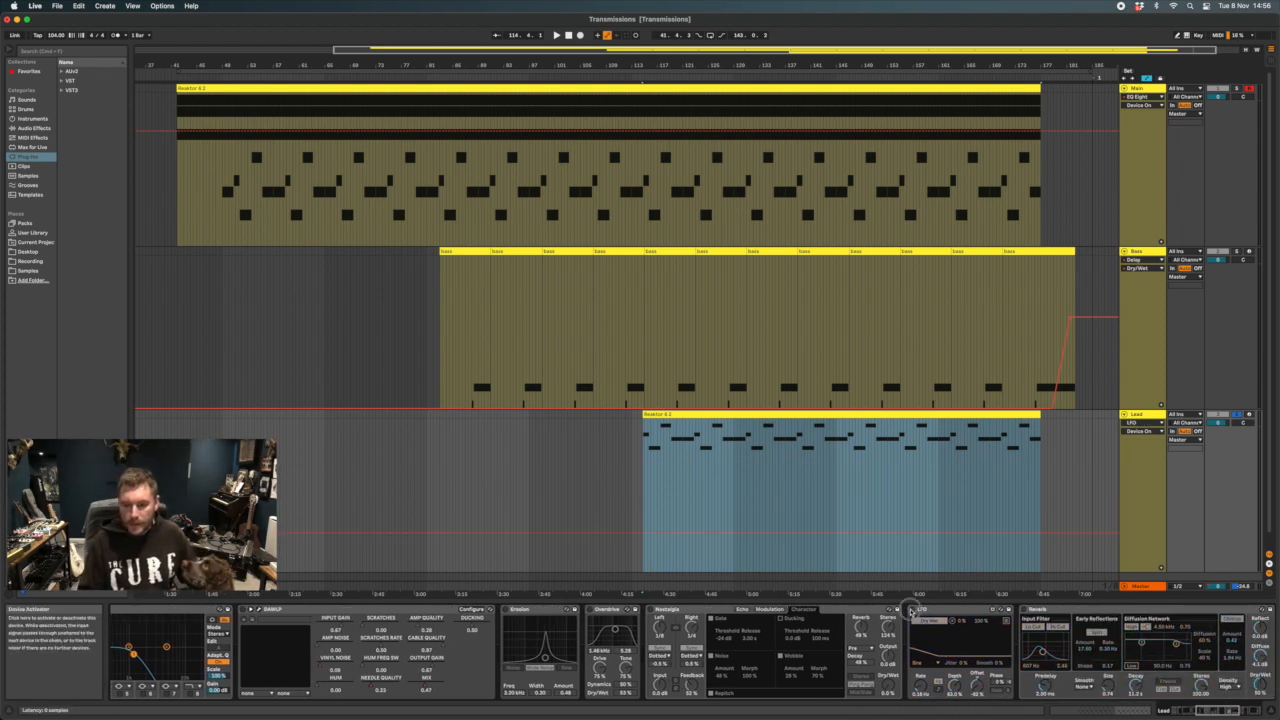
scroll(911, 612, right, 8)
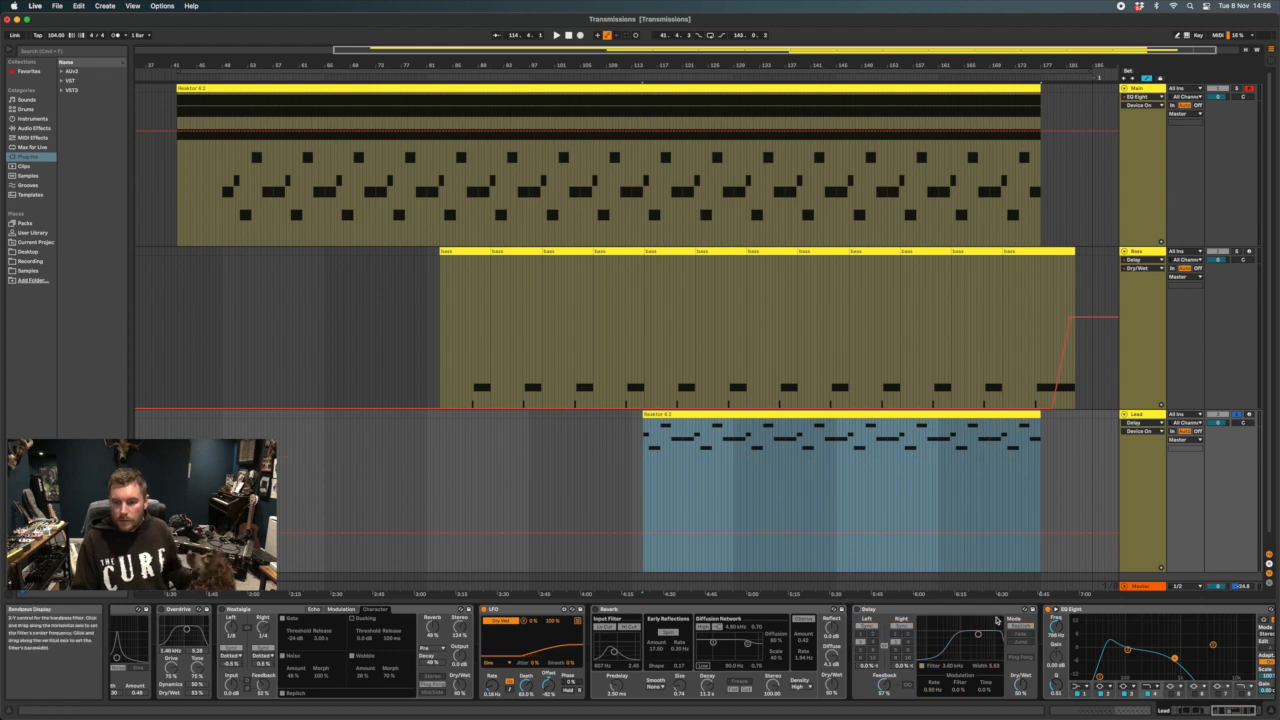
scroll(996, 621, right, 3)
scroll(931, 617, left, 1)
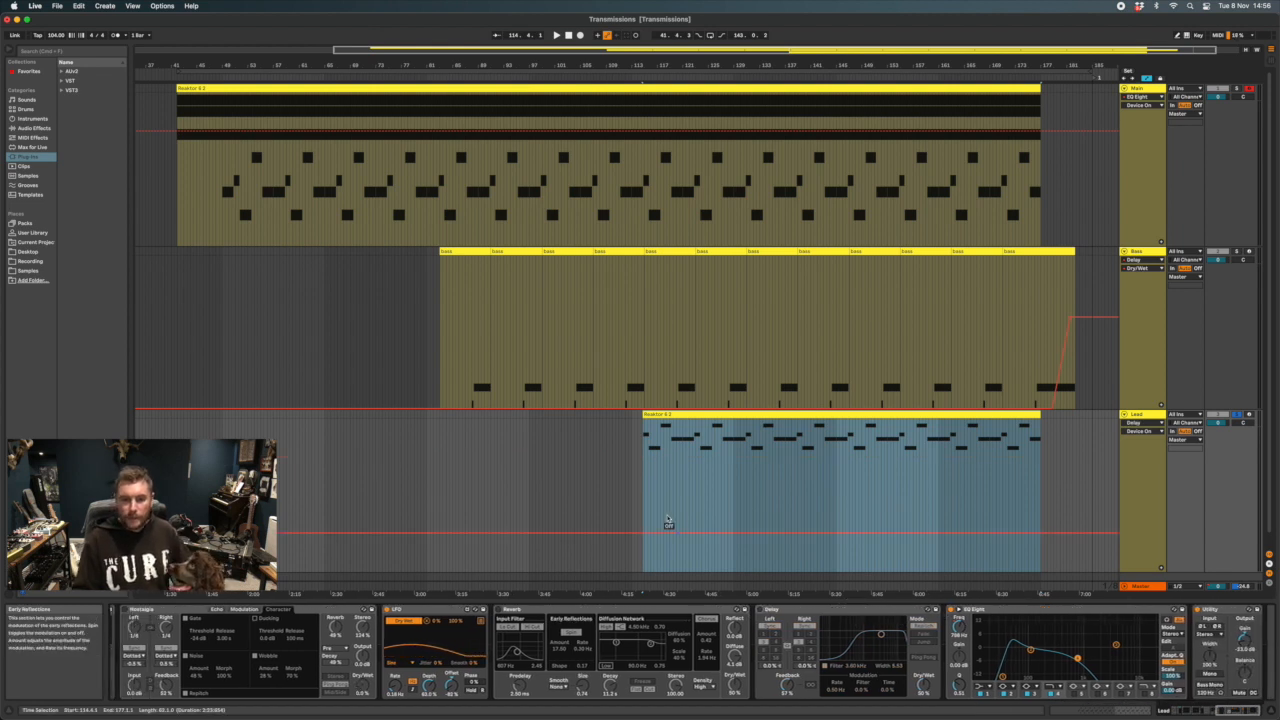
scroll(685, 432, left, 1)
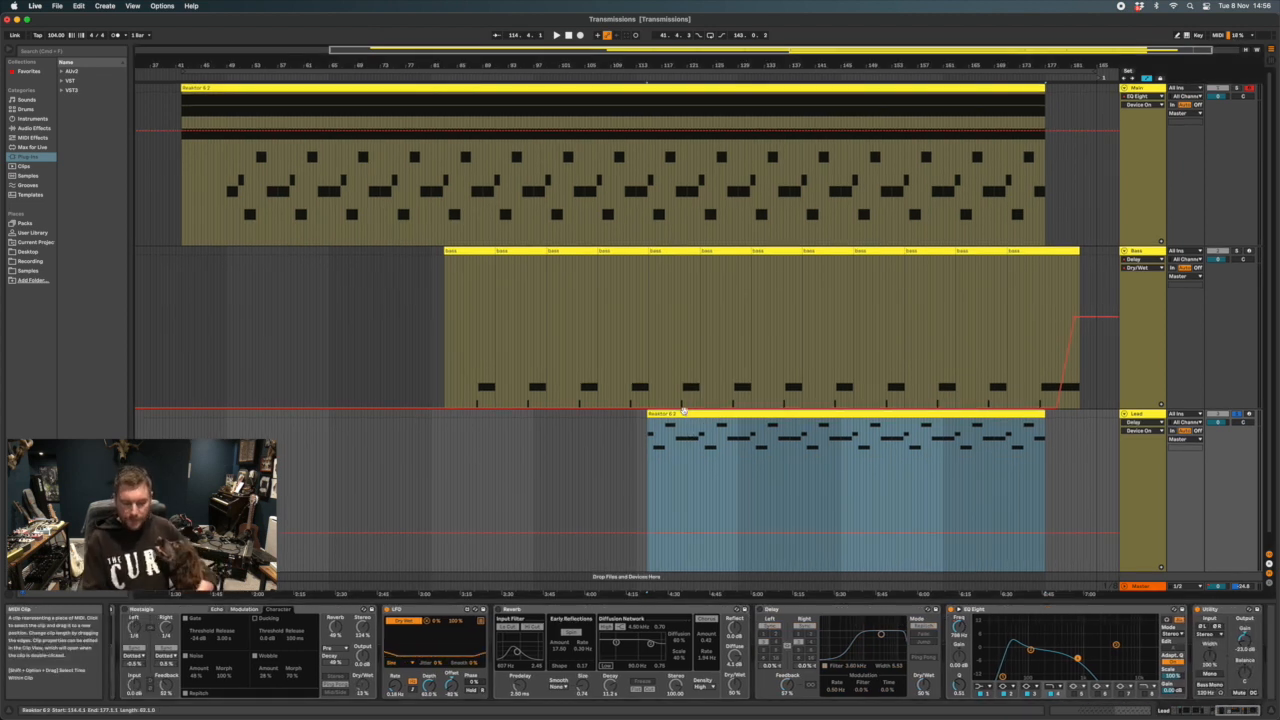
Play the soloed Lead track from about bar 153 and turn its Overdrive back on
key(space)
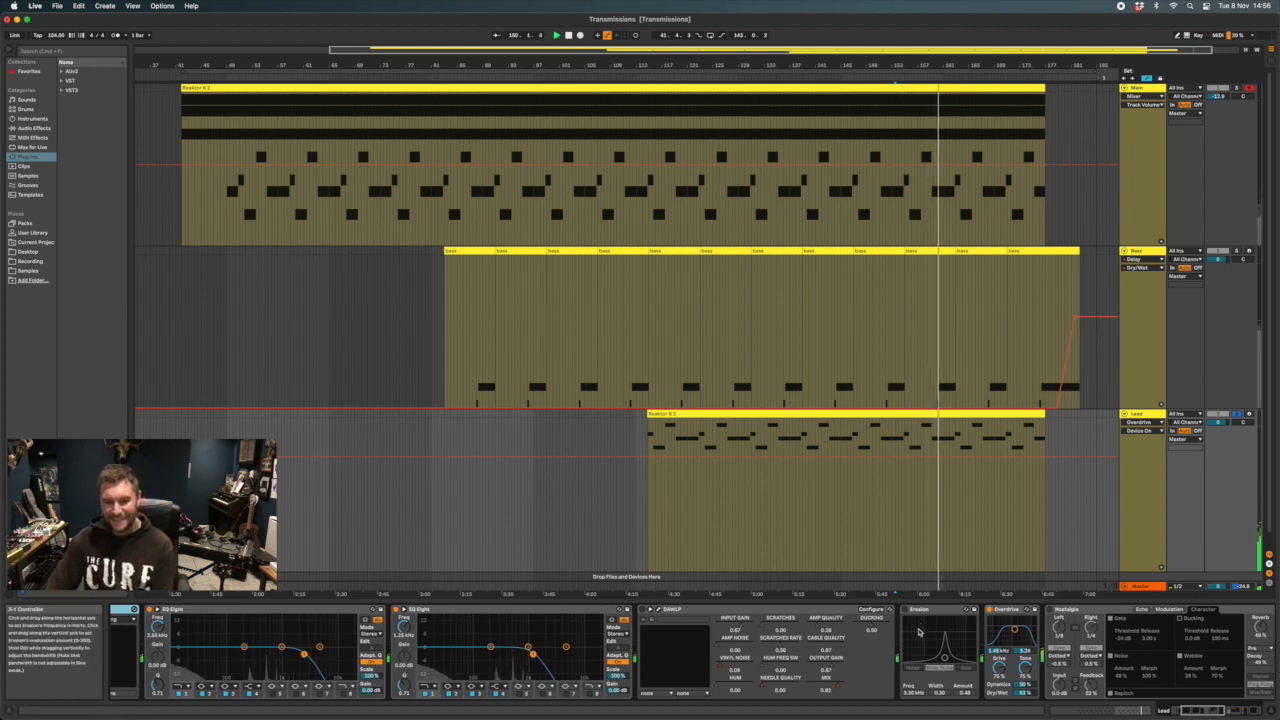
scroll(1021, 630, right, 3)
scroll(1022, 630, right, 6)
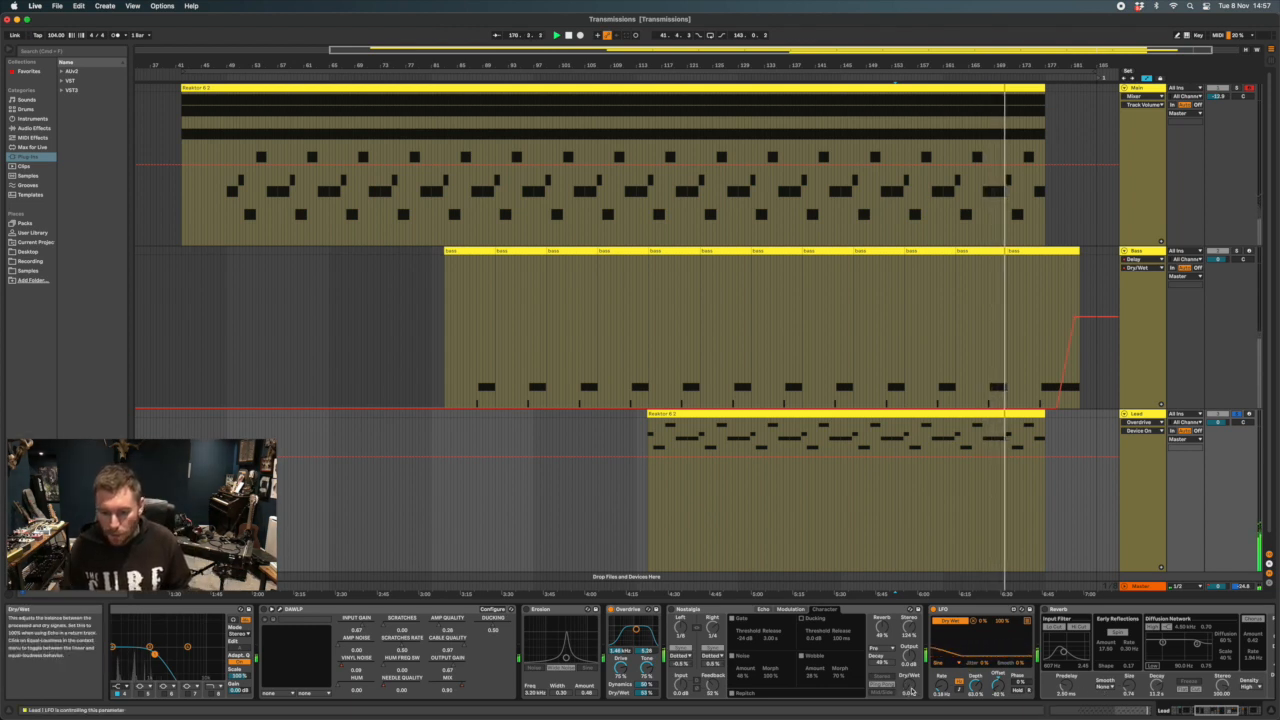
Turn the Lead's Nostalgia echo back on and show its Noise Amount parameter lane
click(672, 610)
click(672, 610)
click(691, 610)
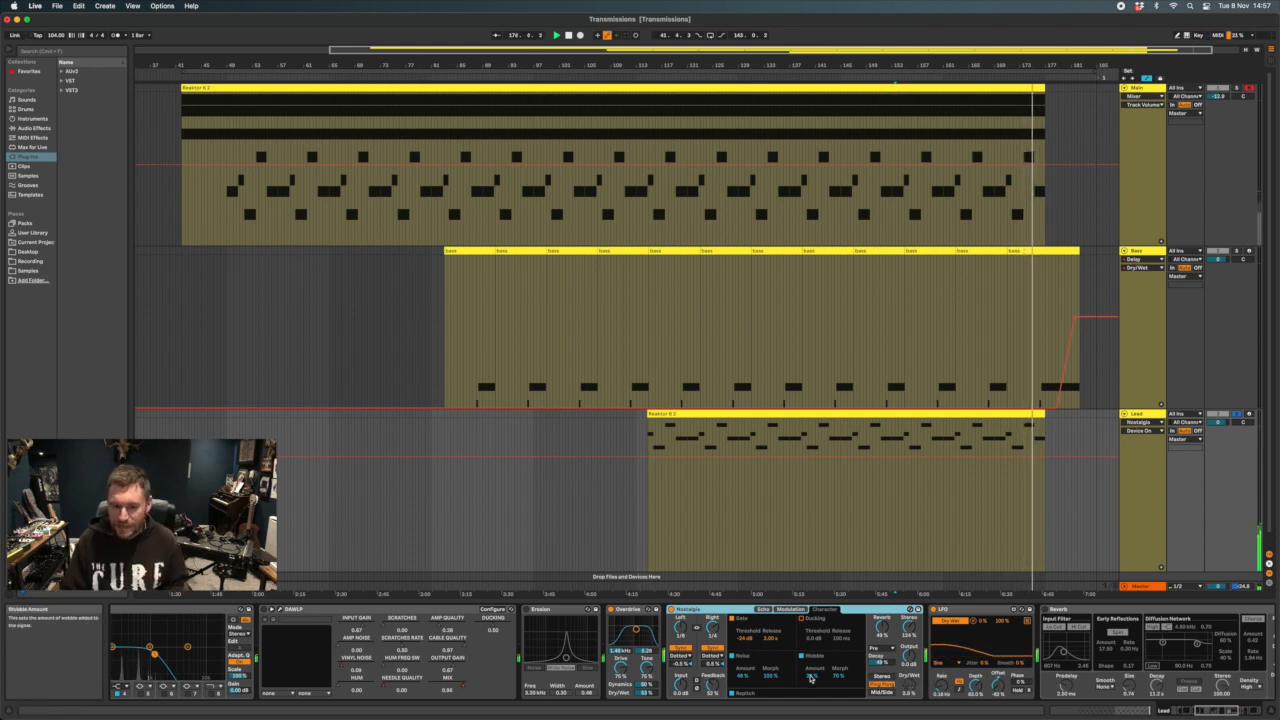
click(741, 677)
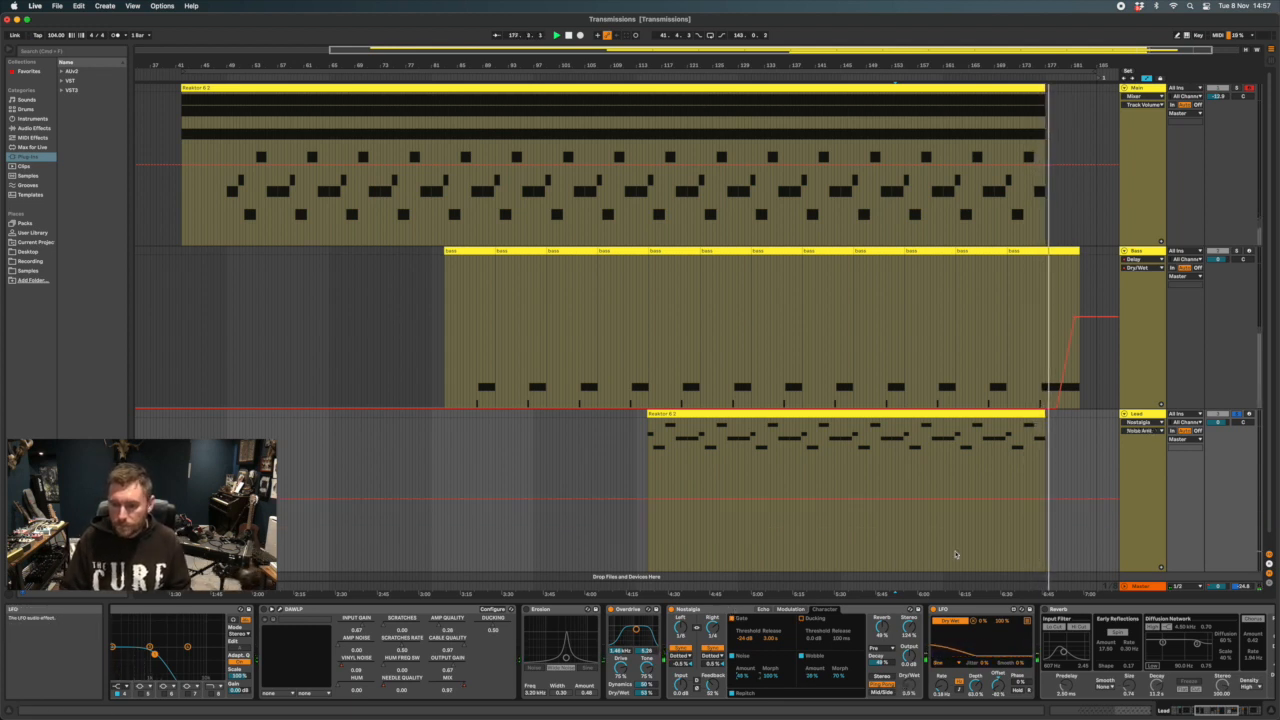
Replay the Lead from about bar 153 while turning Erosion and DAW LP back on
click(897, 482)
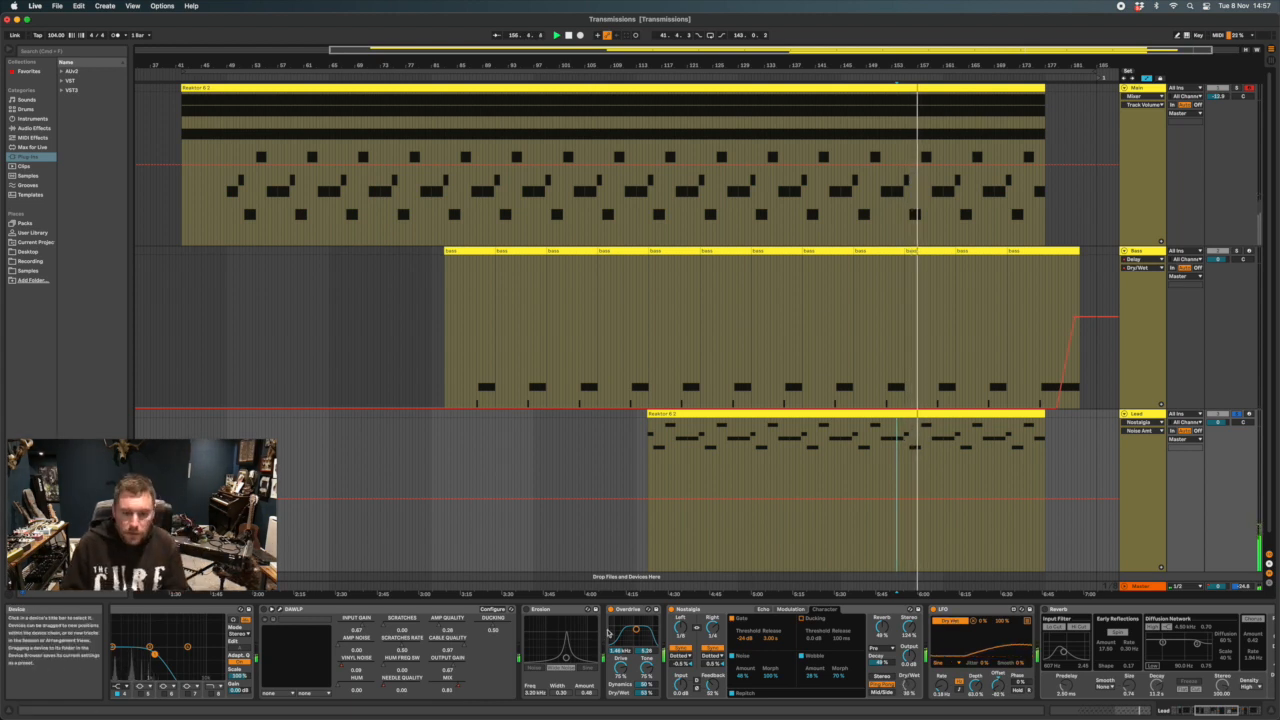
click(527, 610)
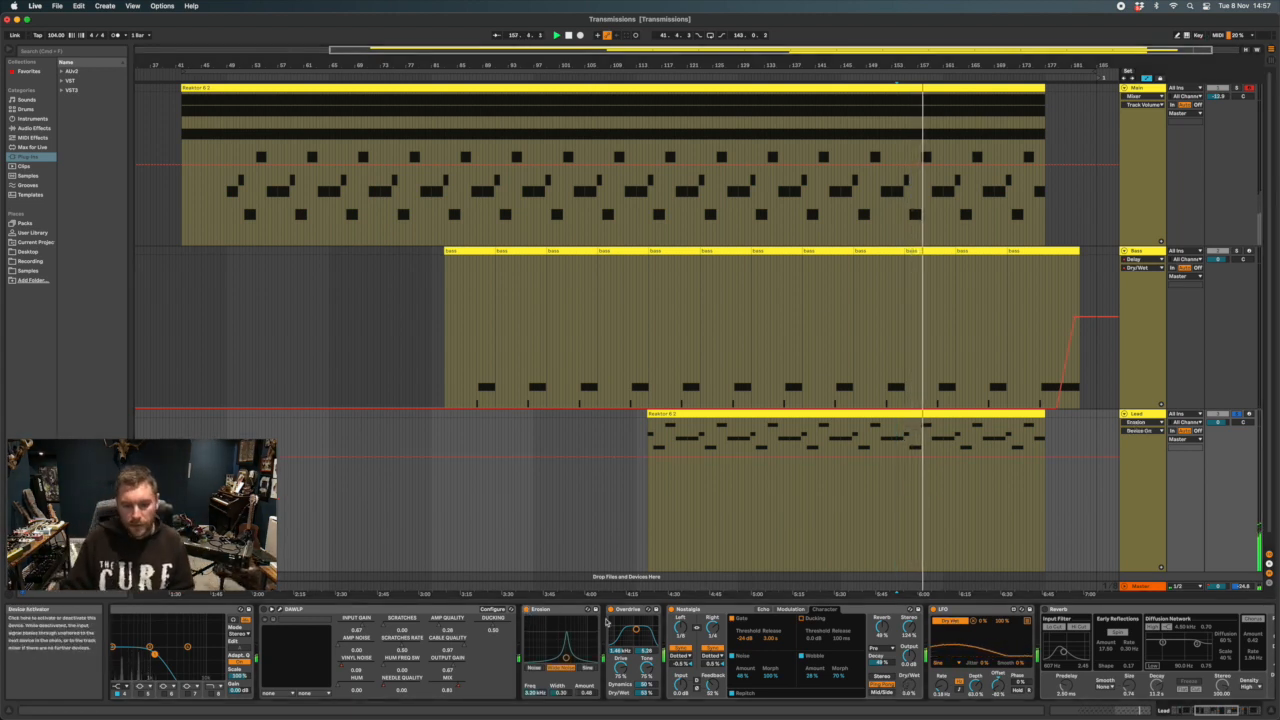
click(576, 612)
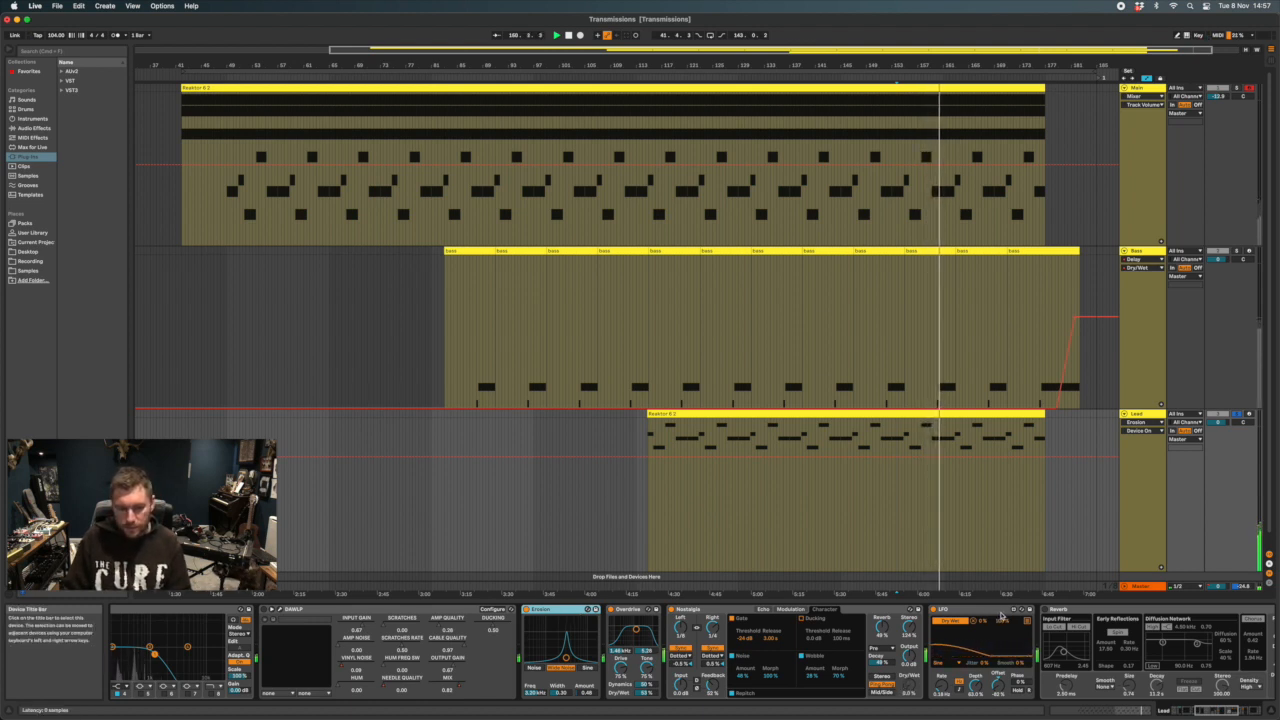
scroll(407, 637, left, 3)
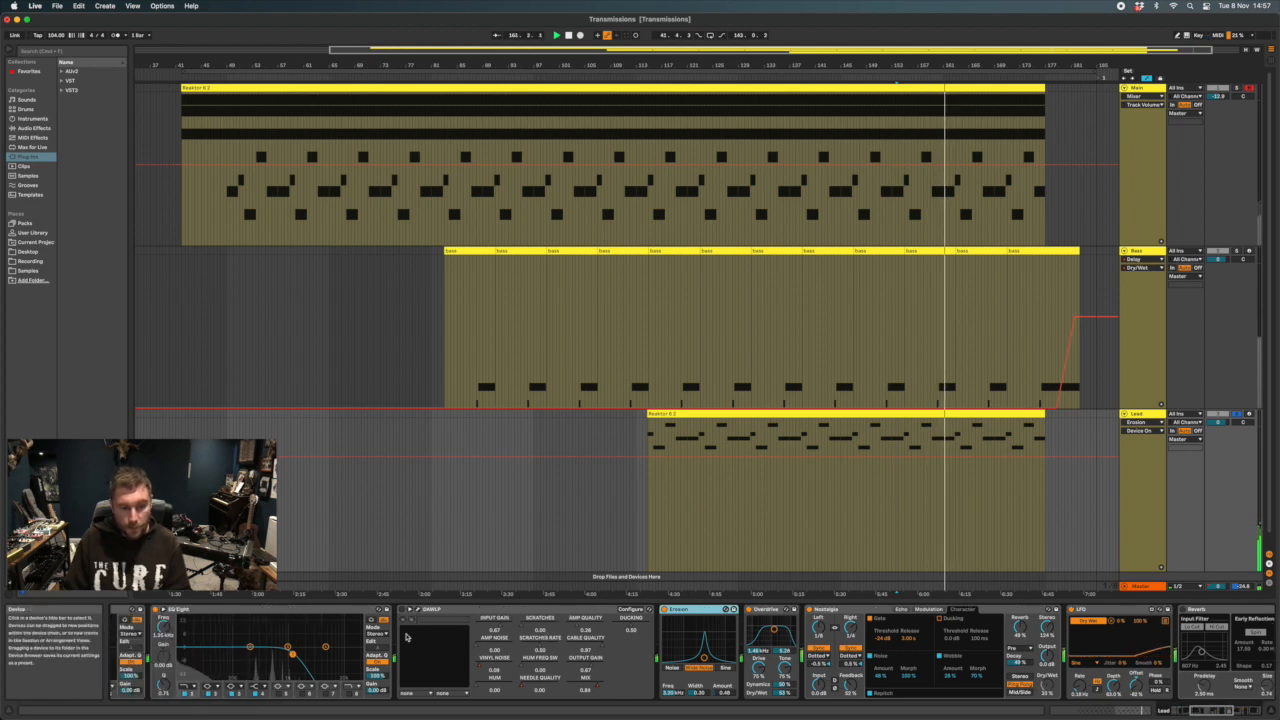
scroll(407, 637, left, 5)
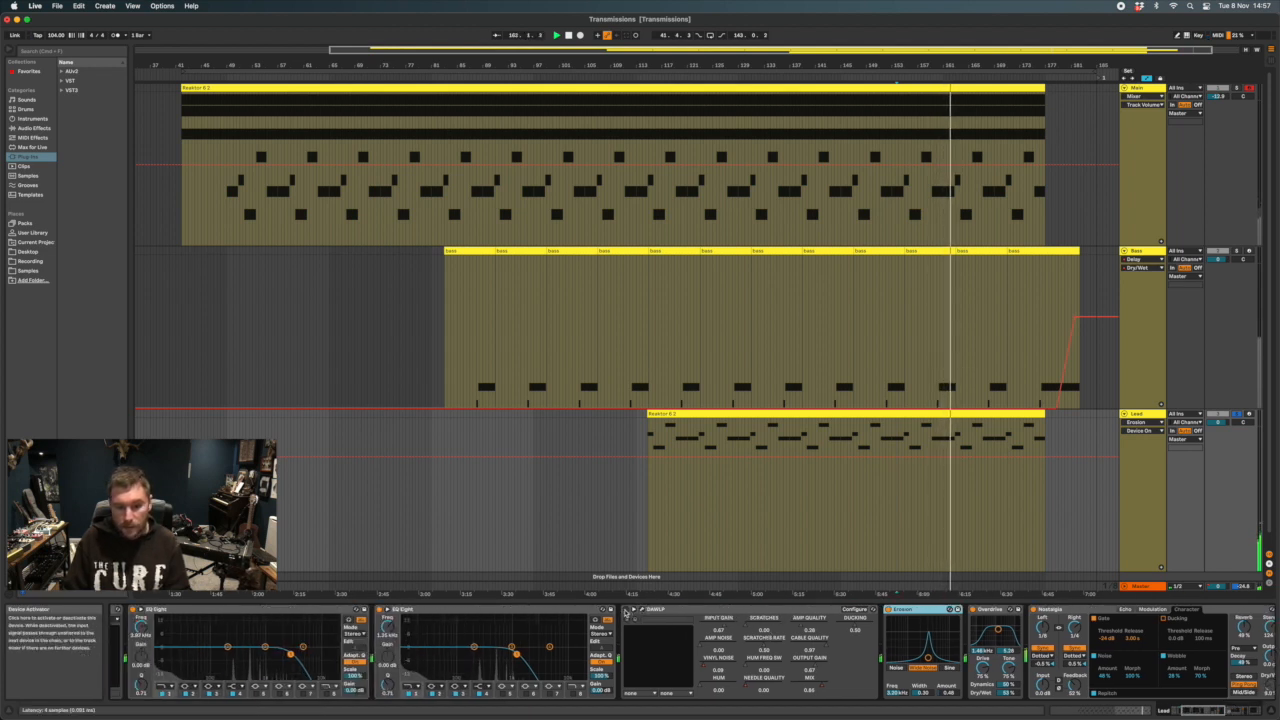
click(660, 609)
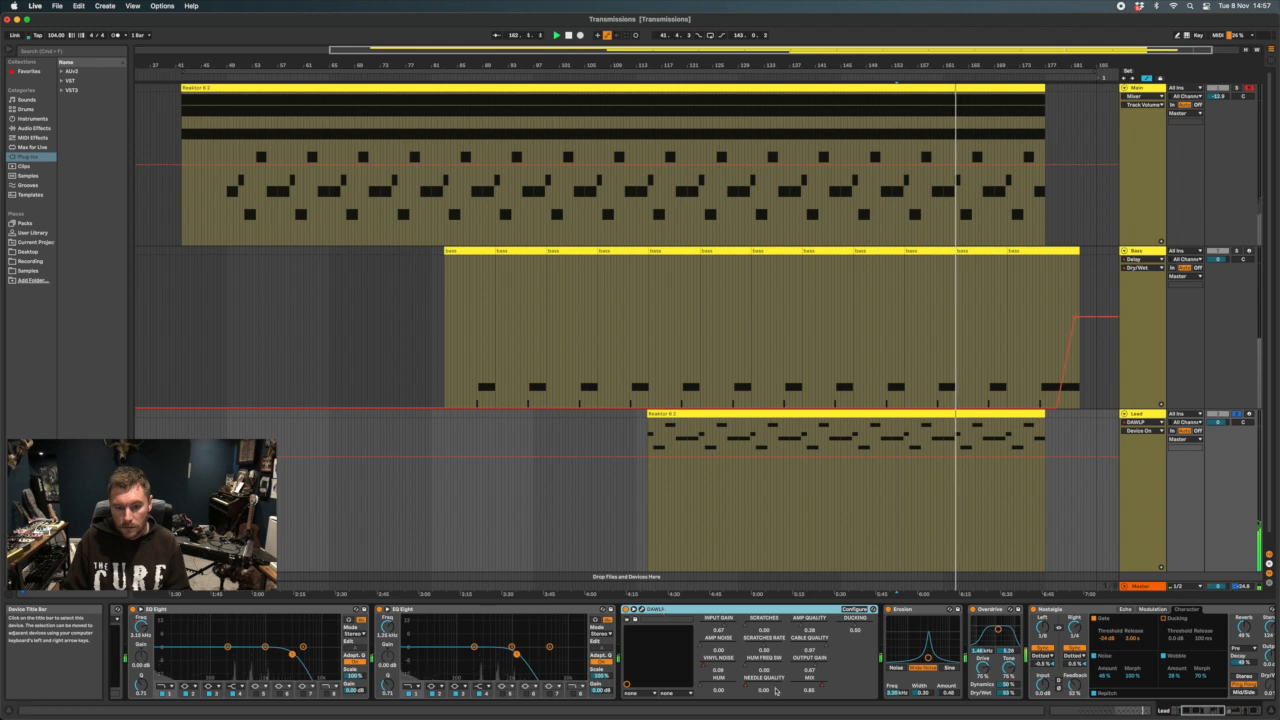
Bypass the second EQ Eight in the Lead chain, the one just before DAW LP
scroll(778, 643, left, 1)
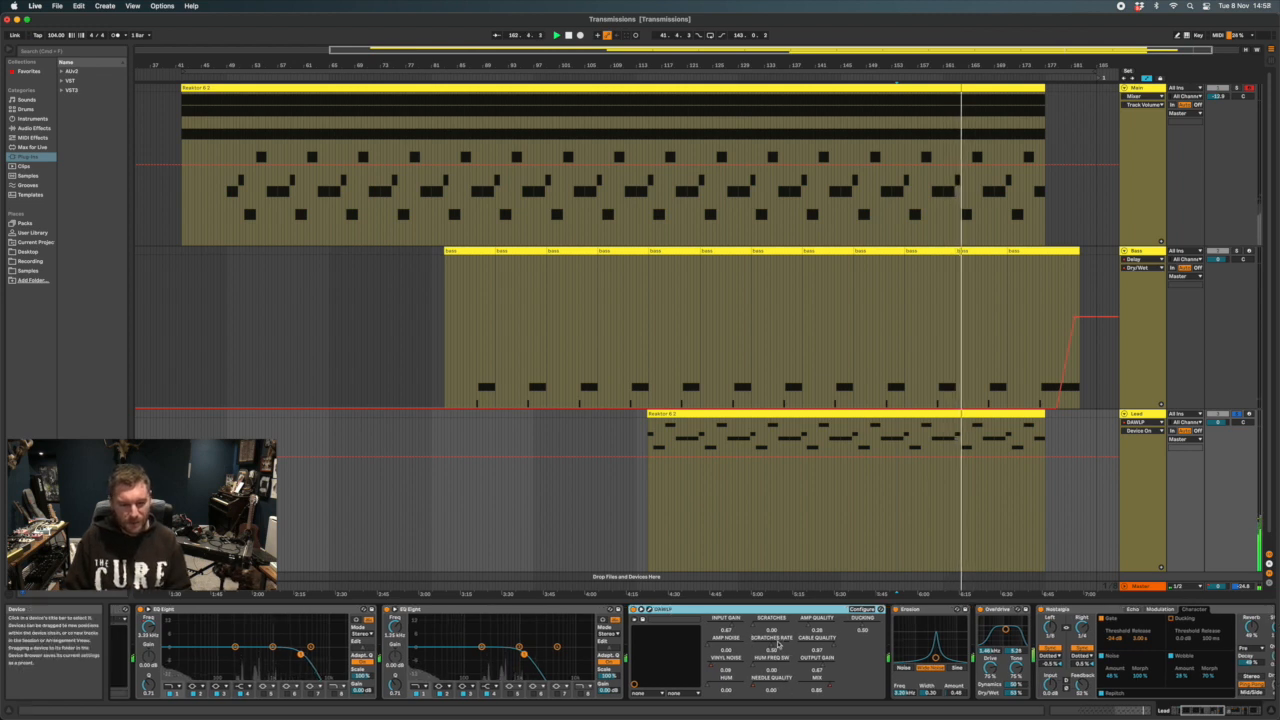
scroll(778, 643, left, 5)
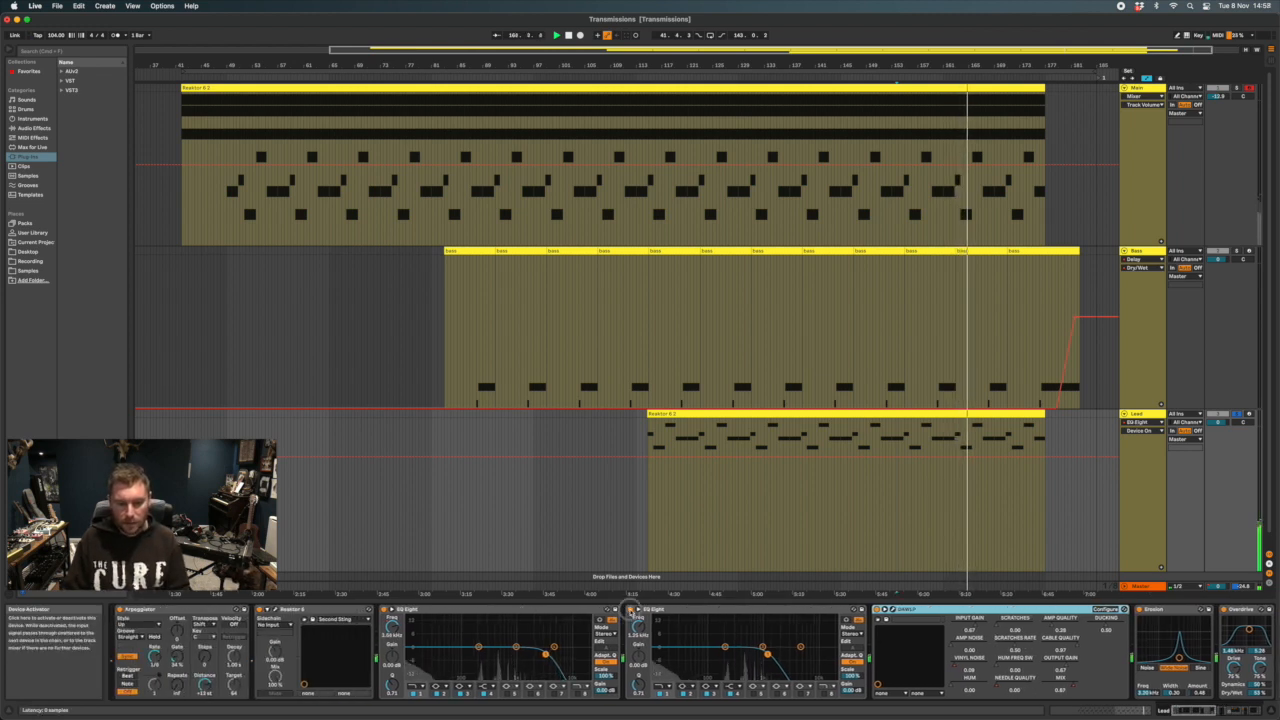
click(631, 610)
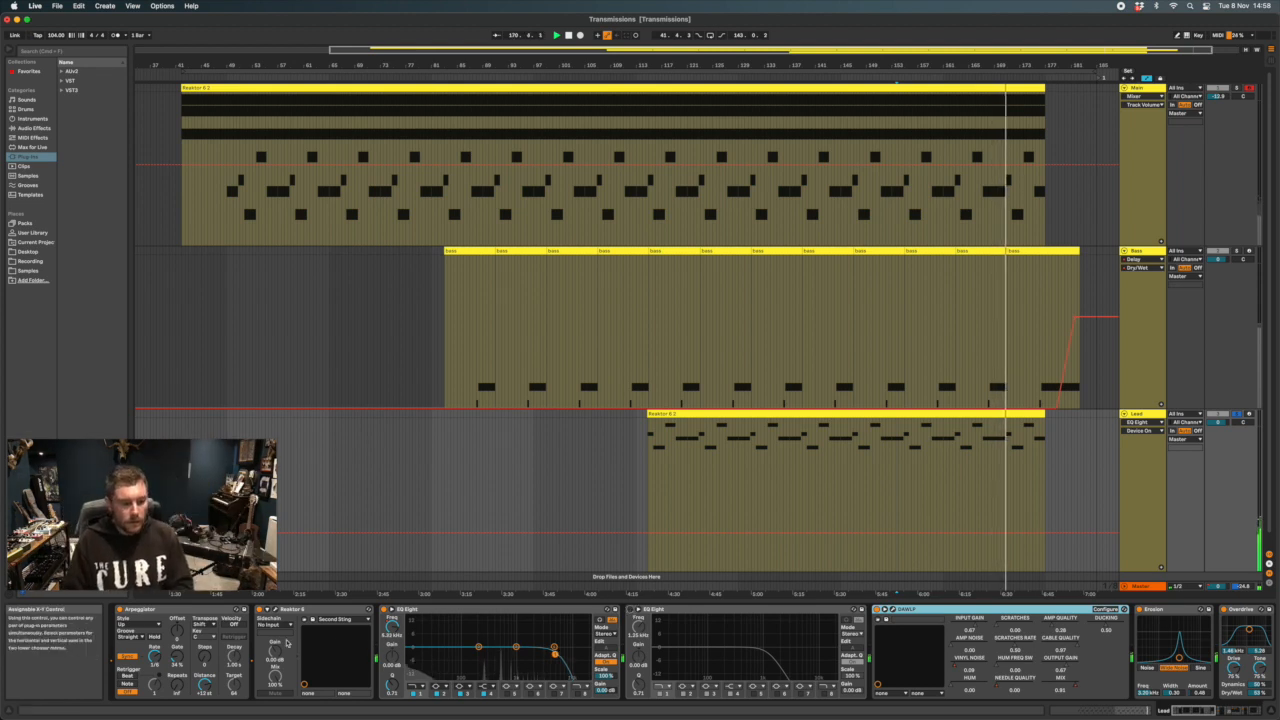
Select the Lead's Arpeggiator and open its Reaktor window to show the EVE-01 Second Sting sound
click(143, 610)
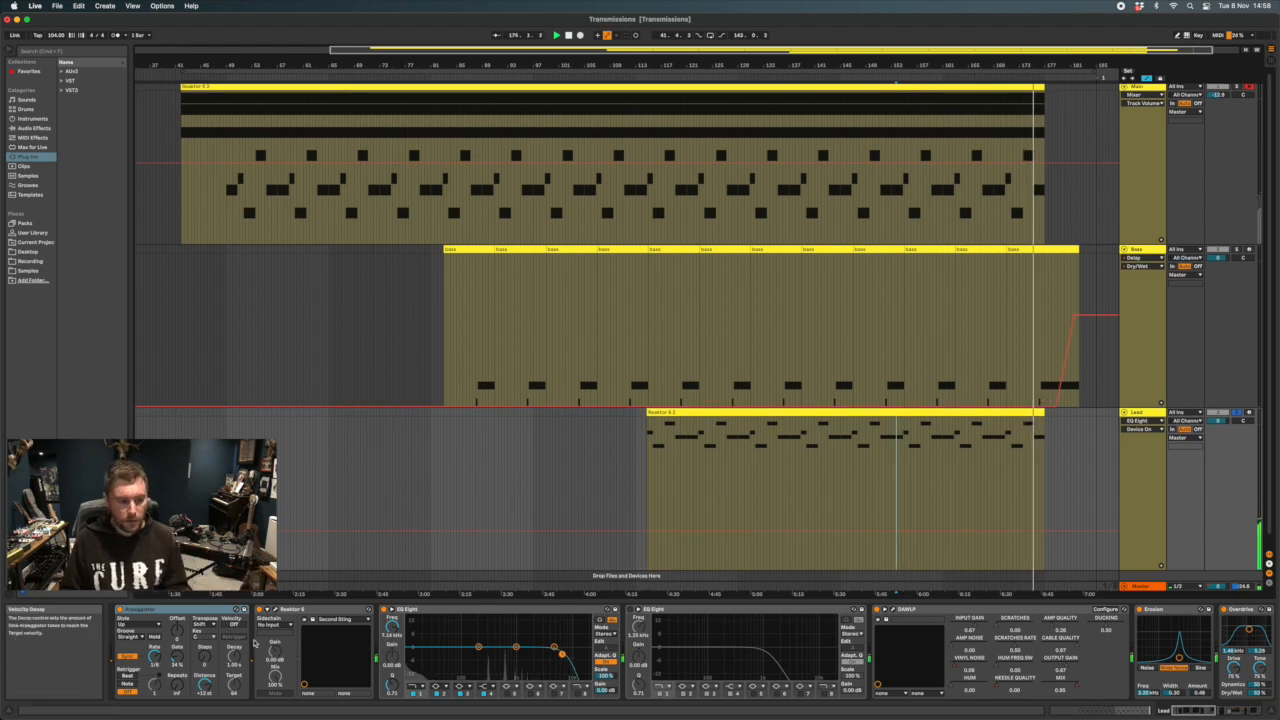
click(273, 609)
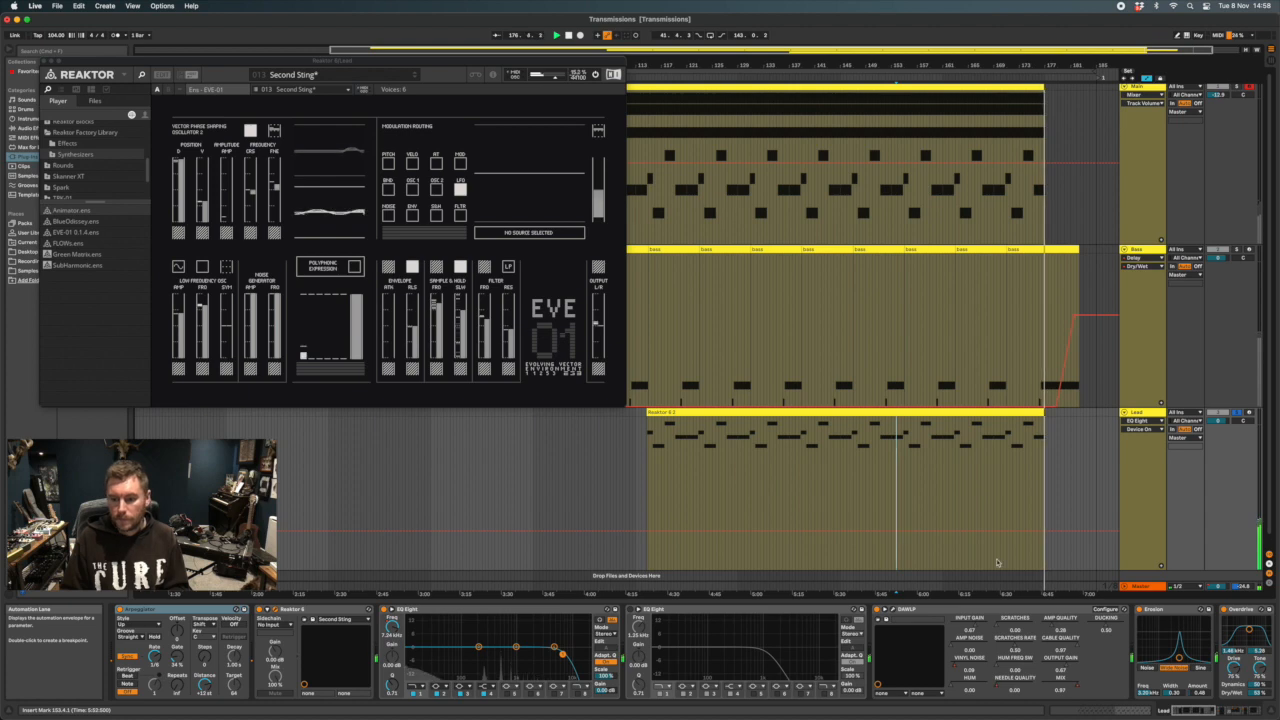
Turn the Lead's Reverb and Delay back on while it plays, and close the Reaktor window
scroll(1145, 630, right, 3)
scroll(1145, 630, right, 5)
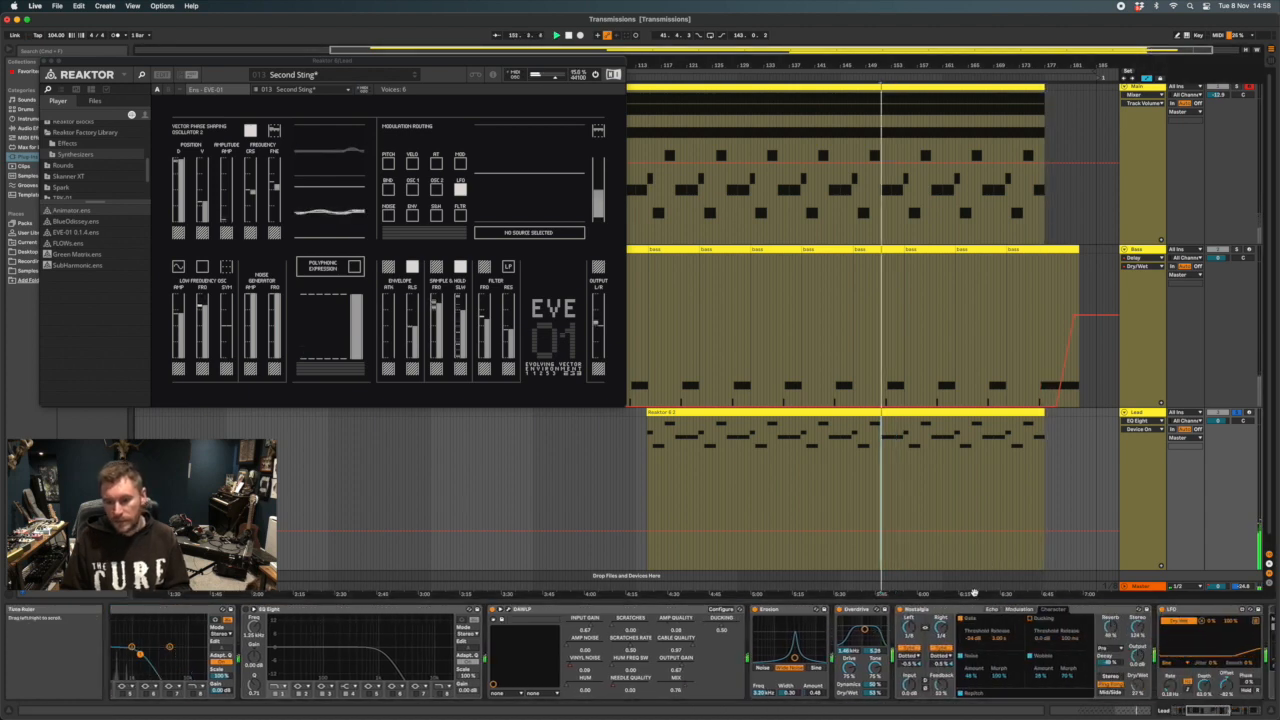
scroll(1108, 638, right, 7)
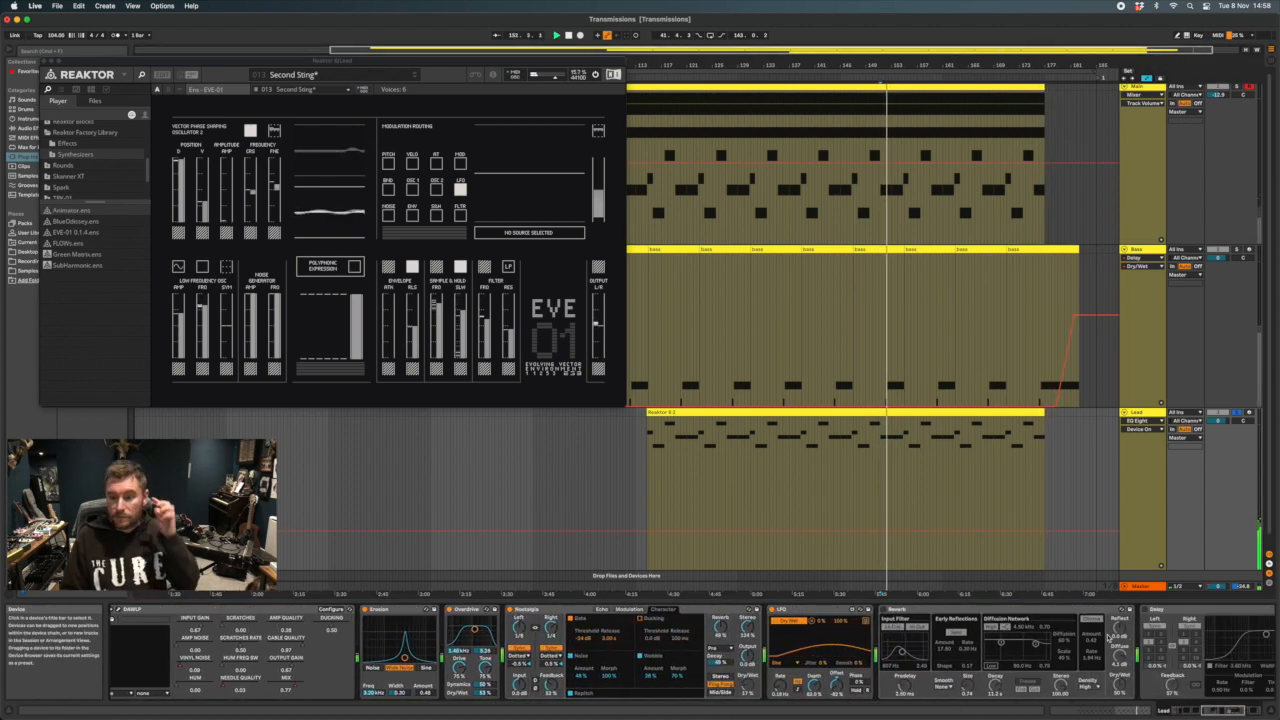
scroll(1108, 638, right, 5)
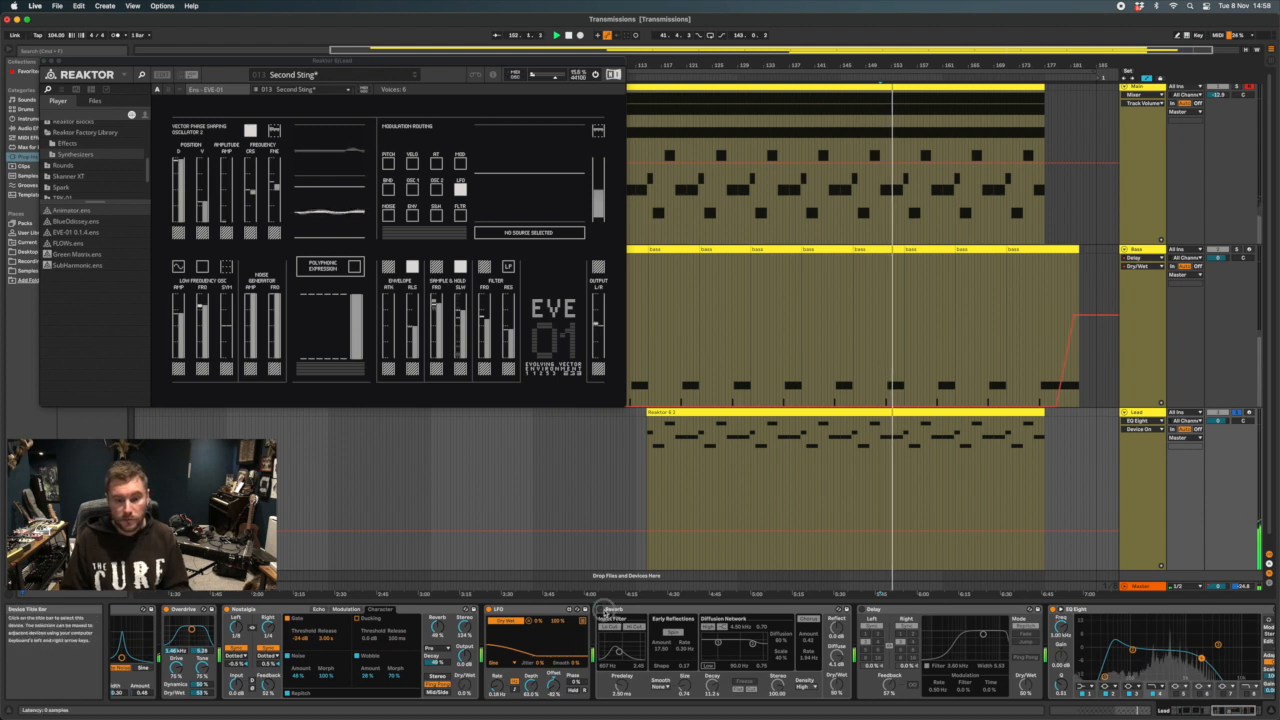
click(606, 609)
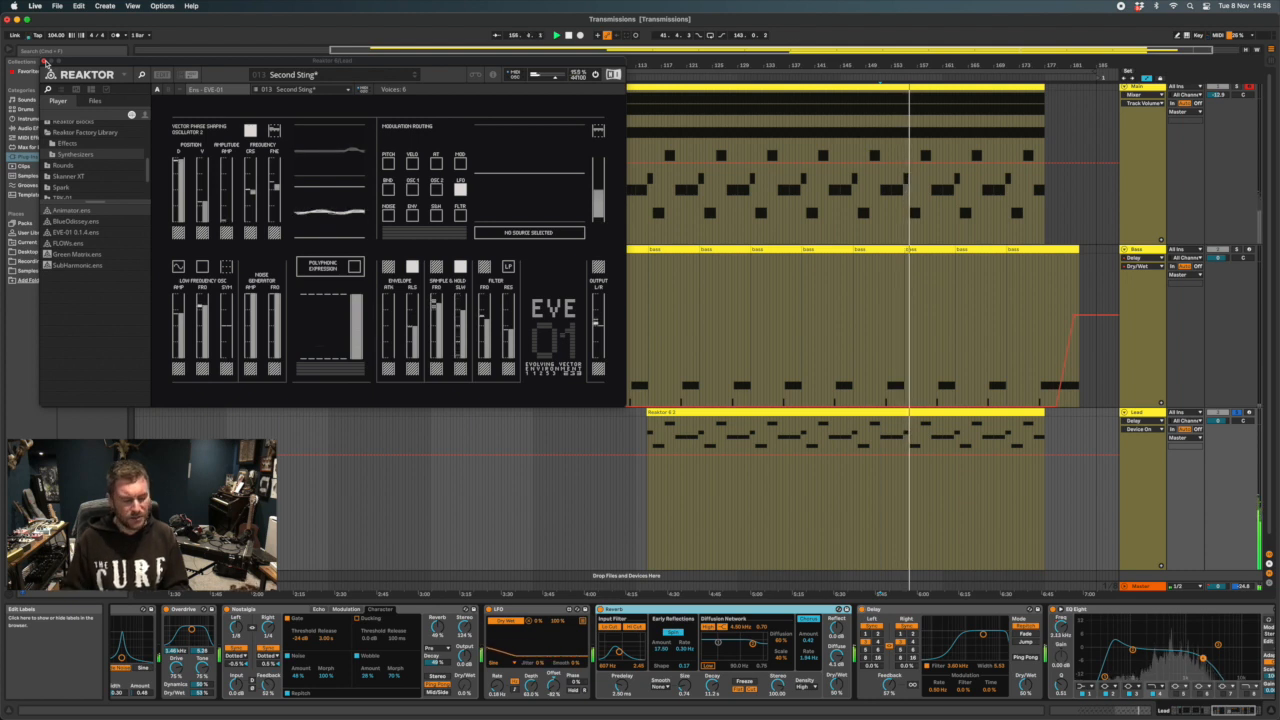
click(44, 61)
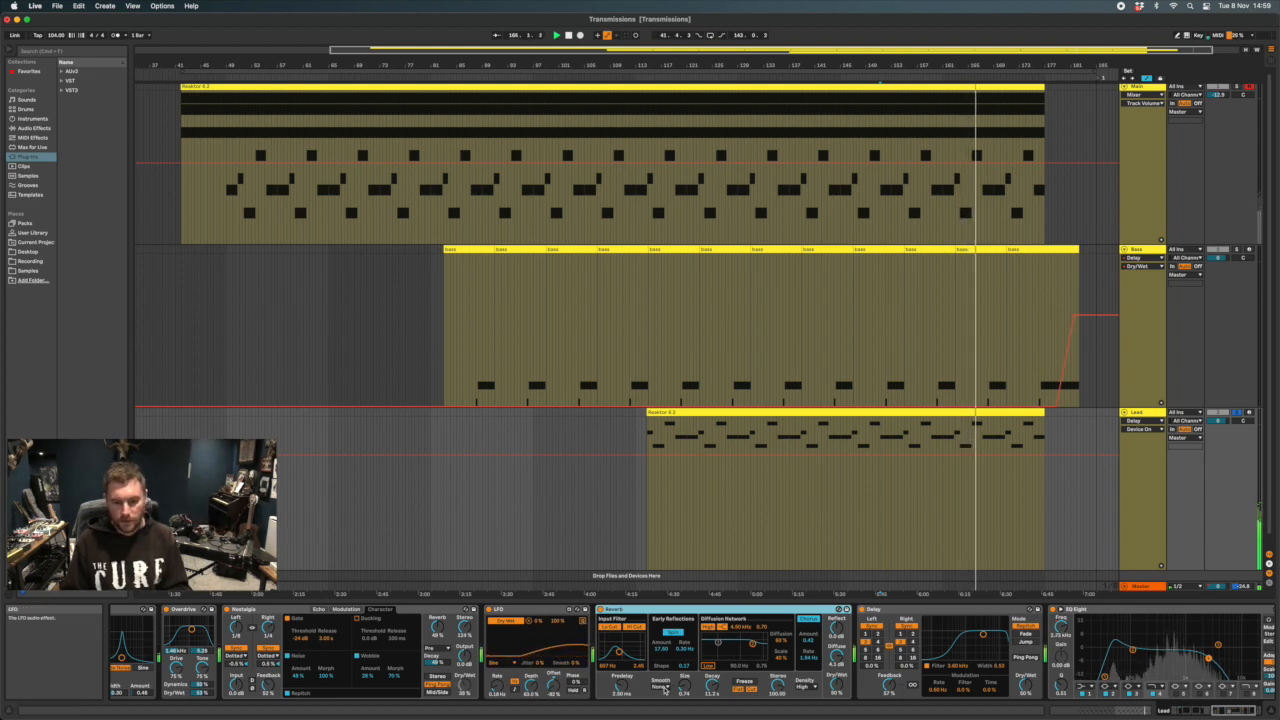
Sweep the fourth band of the Lead's last EQ Eight, restore its automation, and show the 4 Frequency envelope
scroll(983, 648, down, 3)
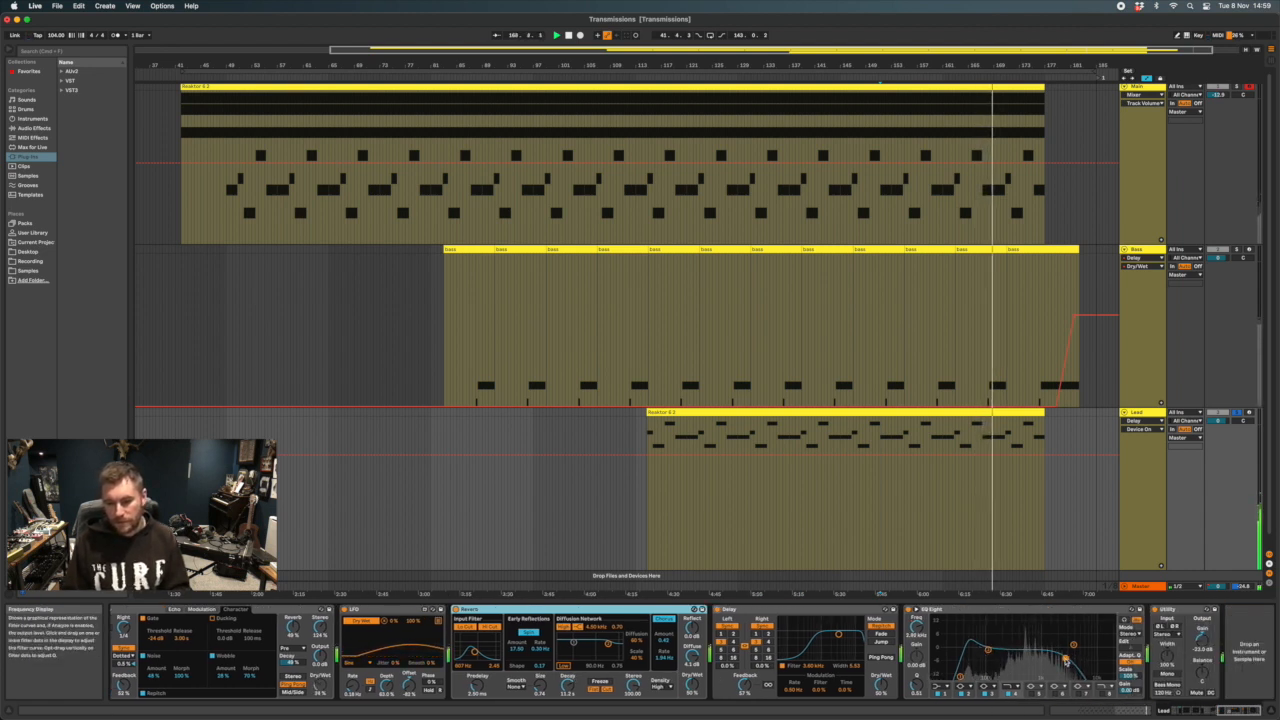
drag(1066, 658, 1098, 659)
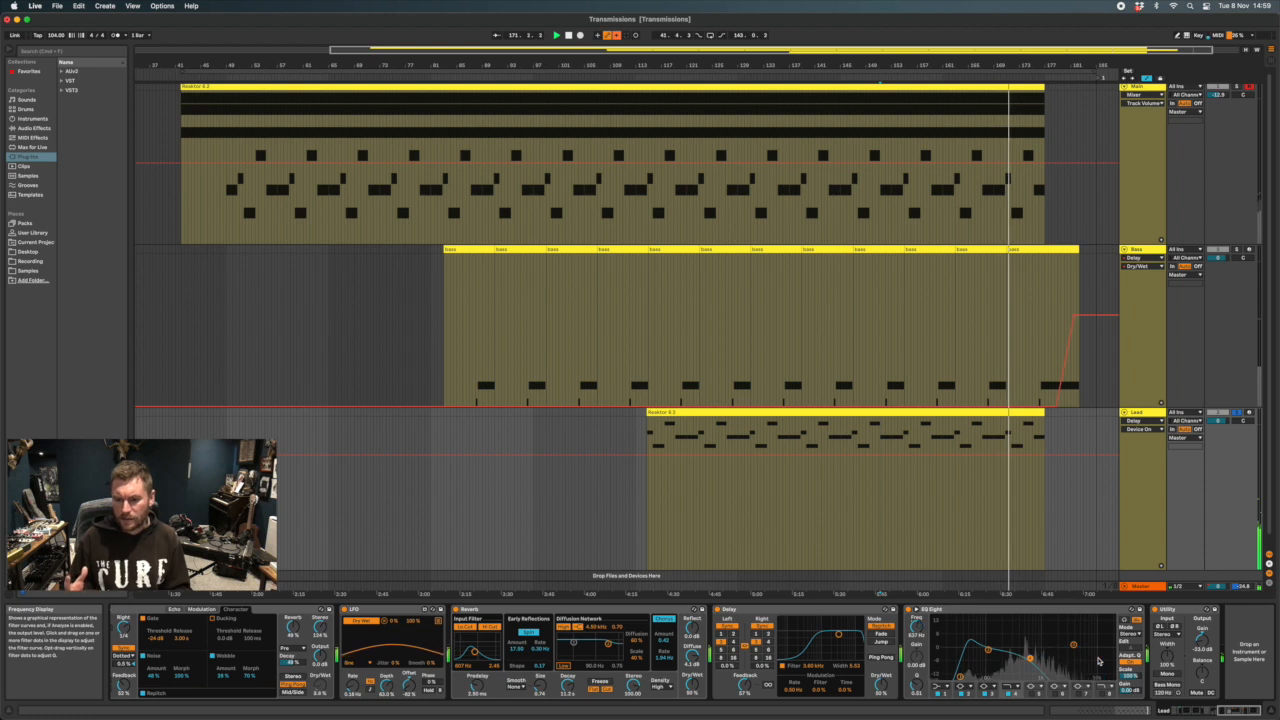
key(super+z)
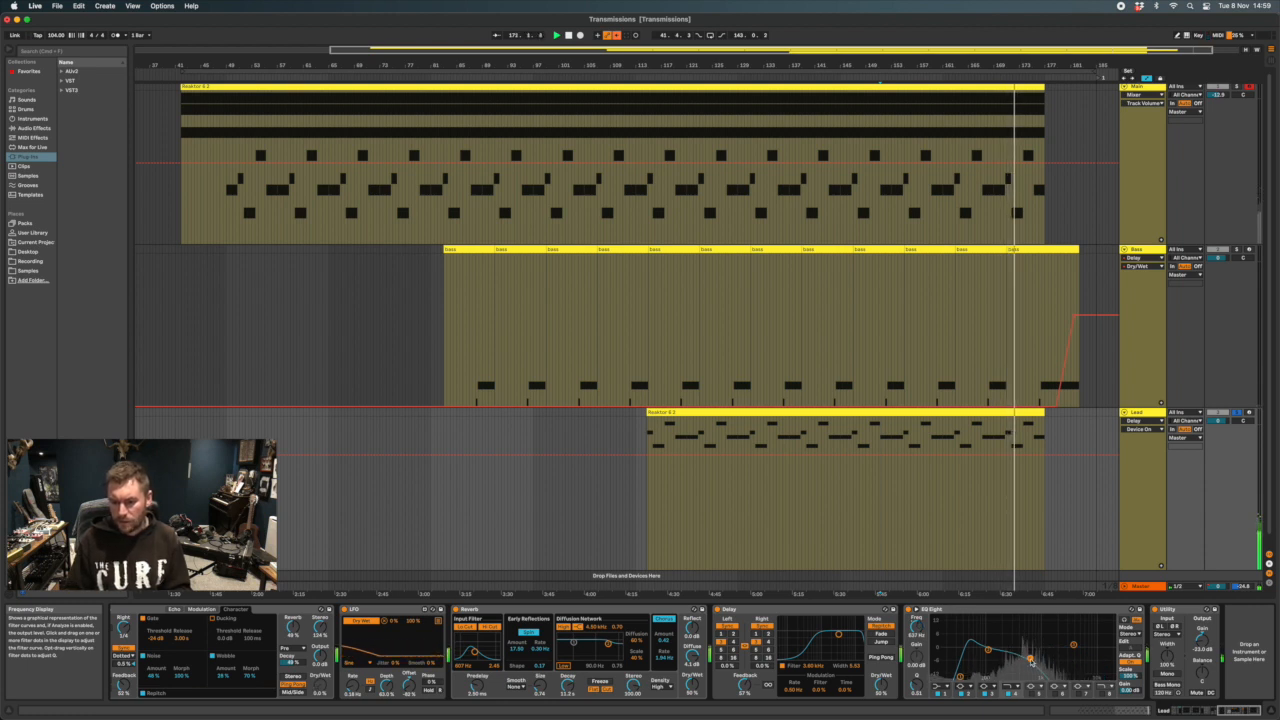
click(617, 35)
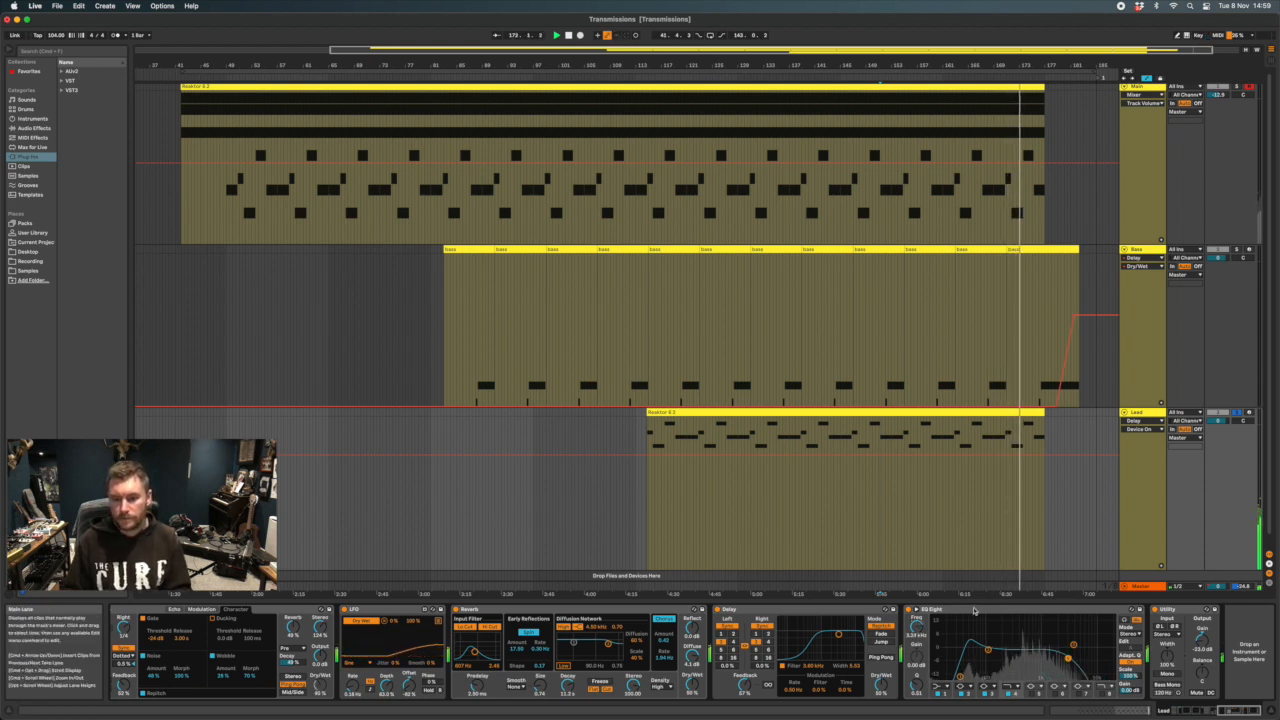
click(918, 630)
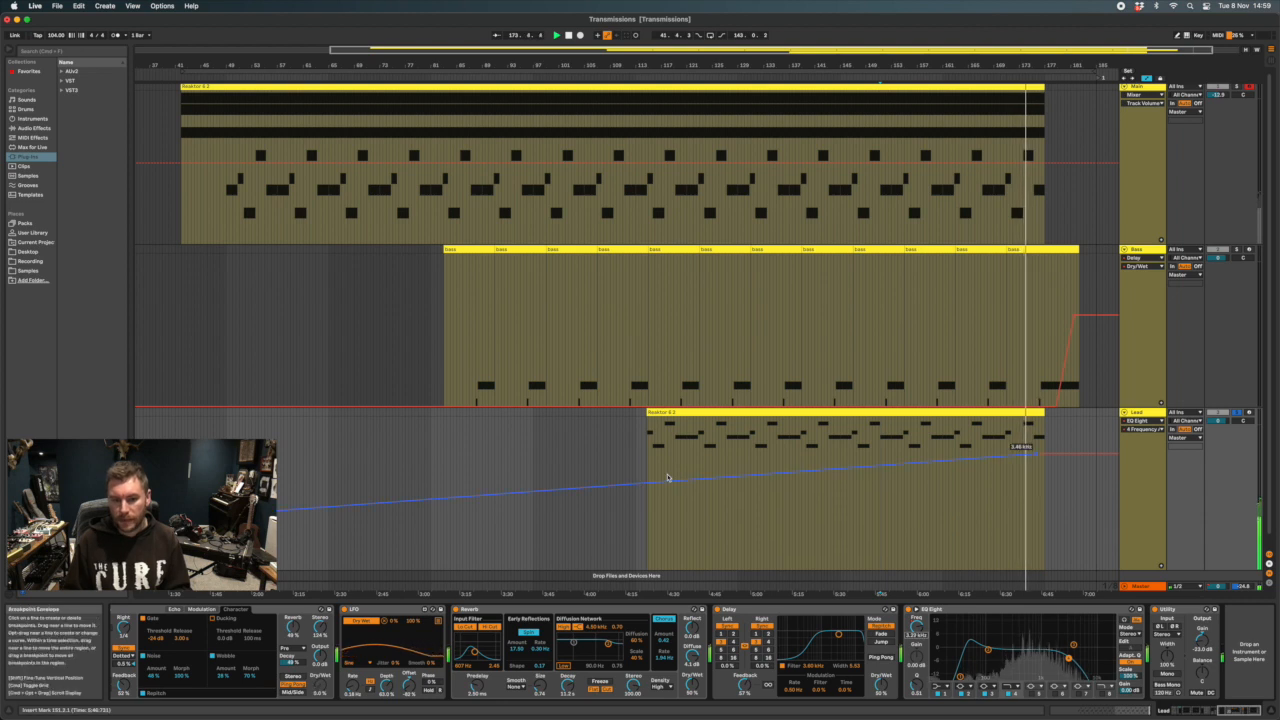
Show the frequency envelope of the Lead's first EQ Eight and turn the second EQ Eight, before DAWLP, back on
scroll(1133, 645, left, 8)
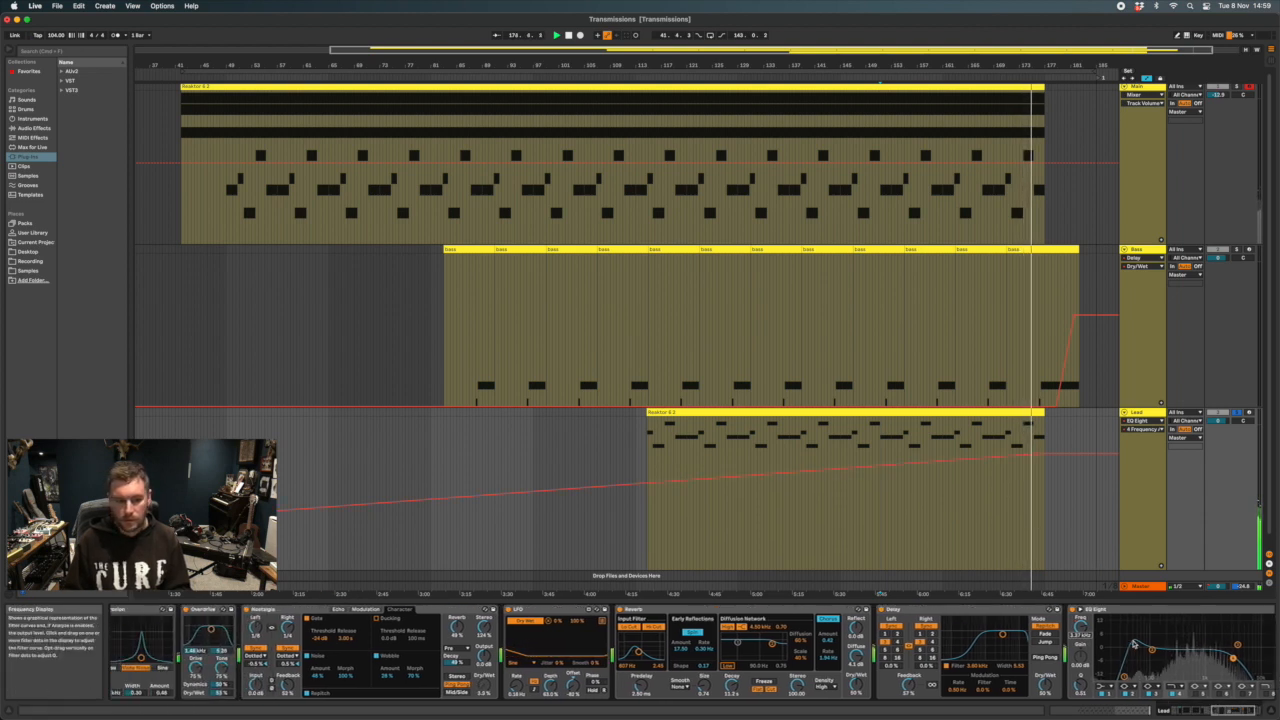
scroll(1133, 645, left, 10)
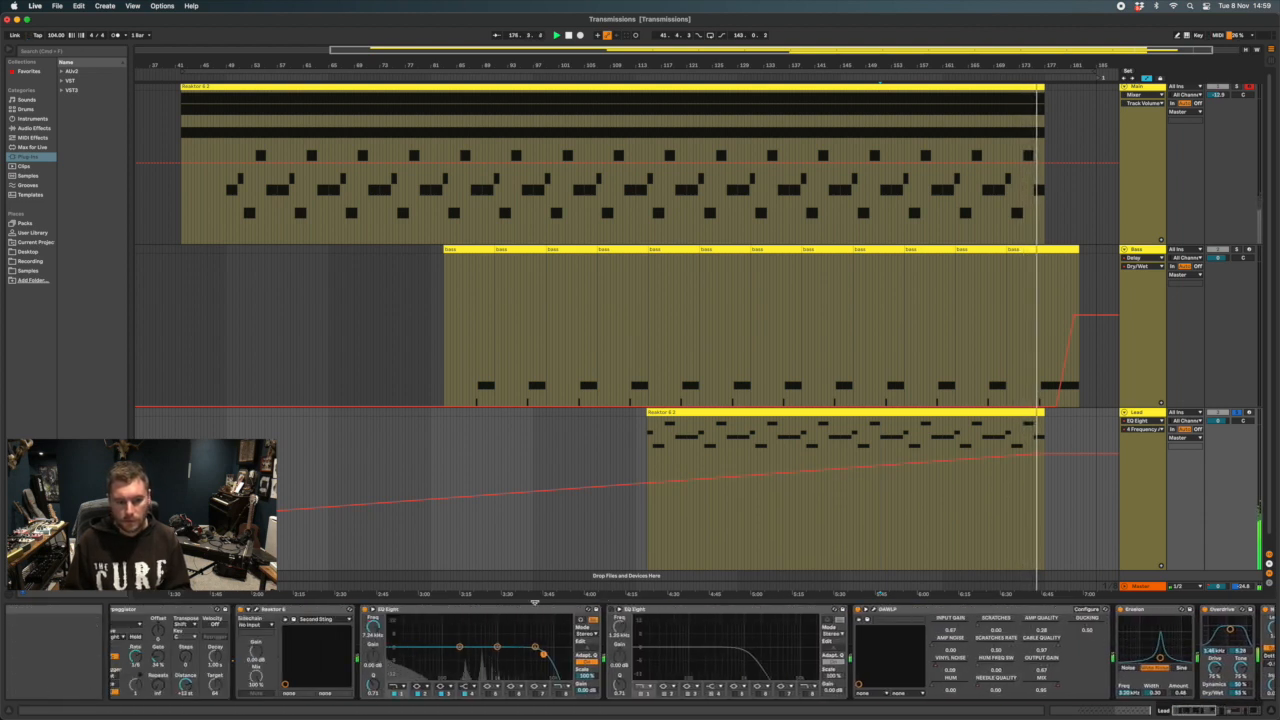
click(375, 627)
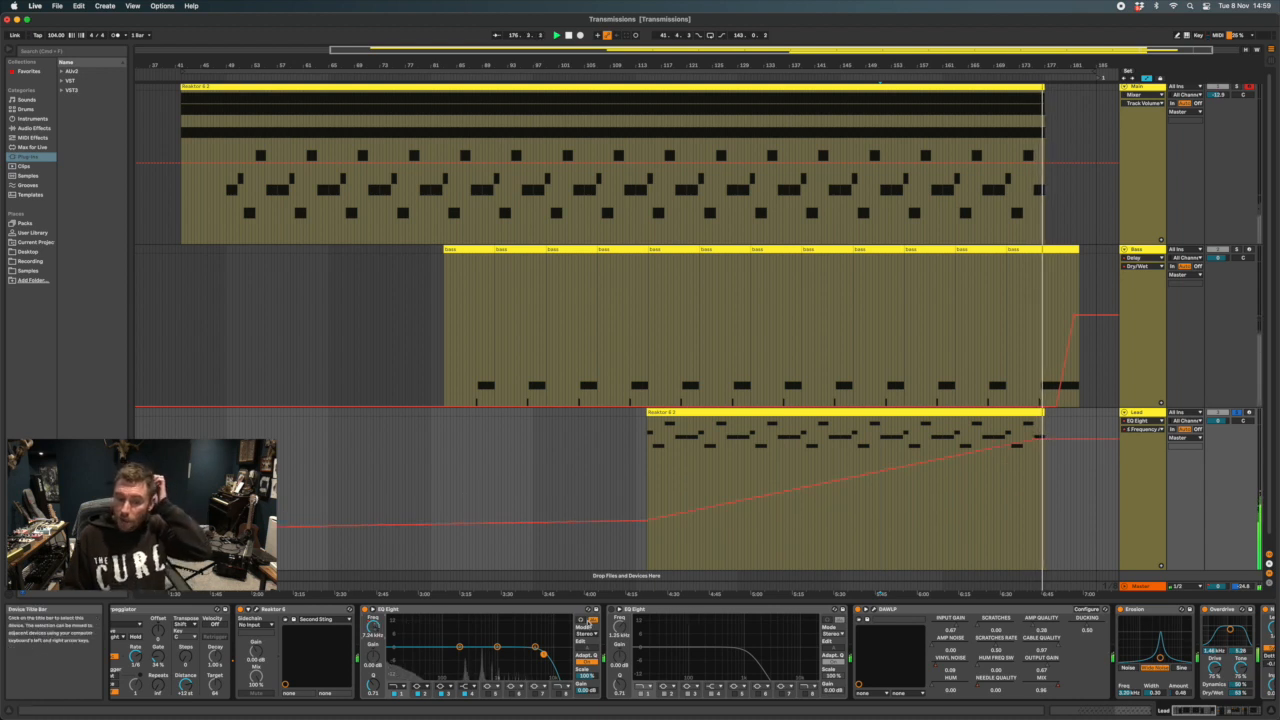
click(614, 609)
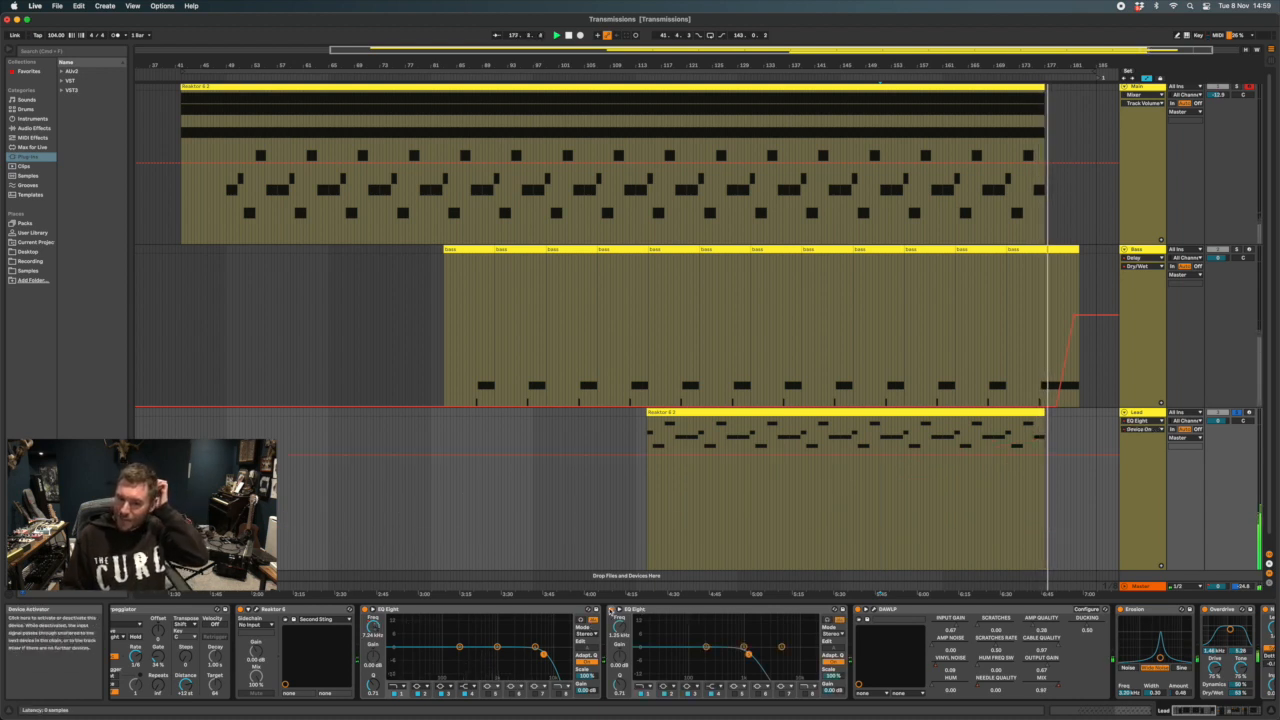
Restart playback from bar 150 in the Lead clip and select the Lead's Reaktor 6 device
click(874, 444)
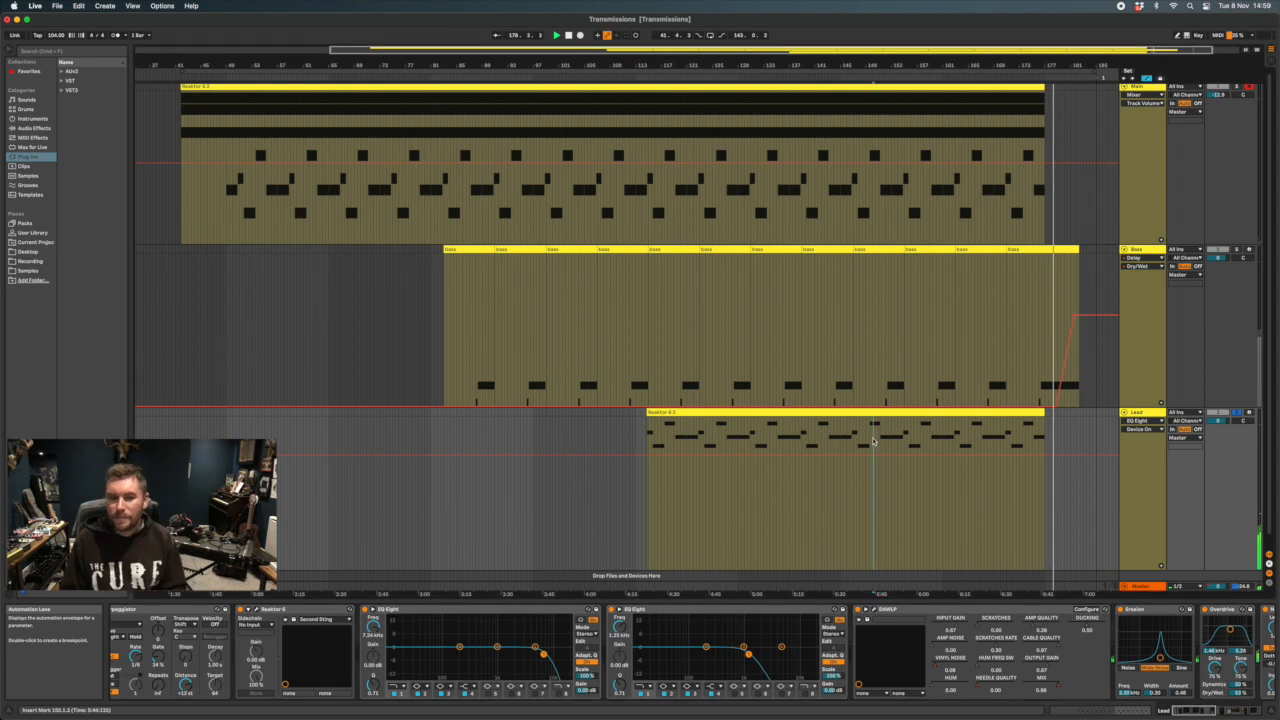
key(space)
key(space)
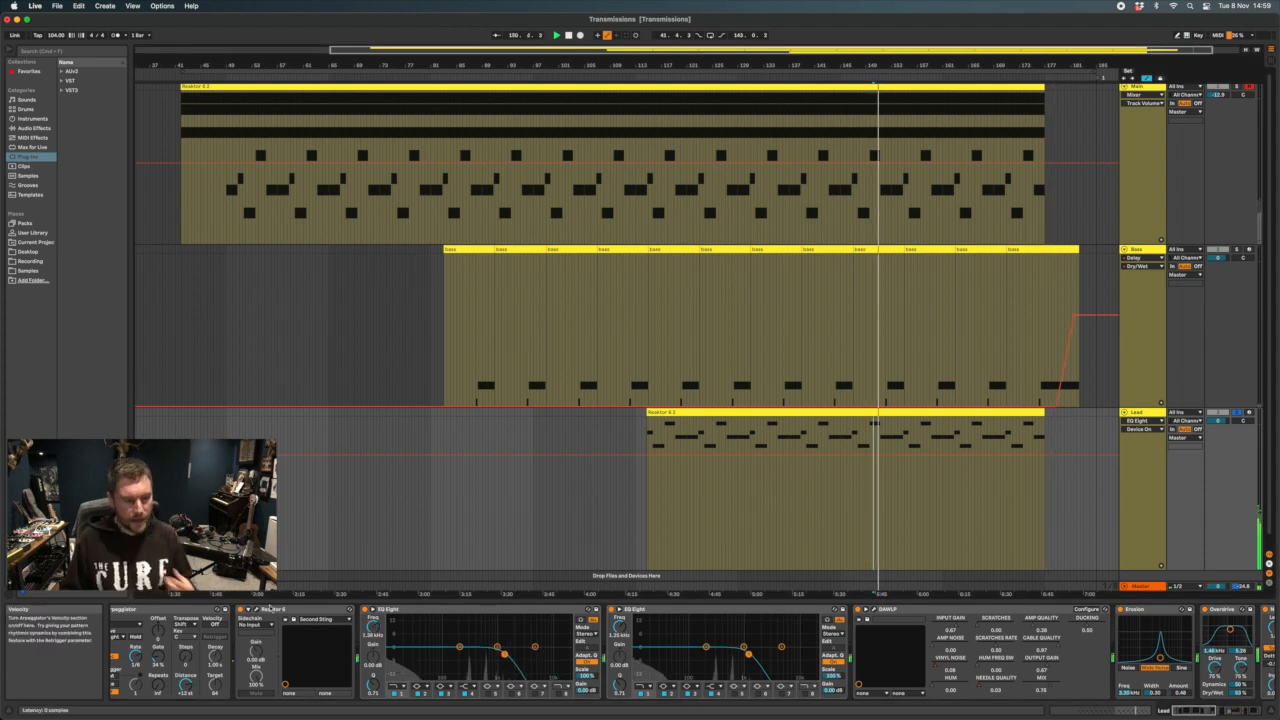
click(331, 610)
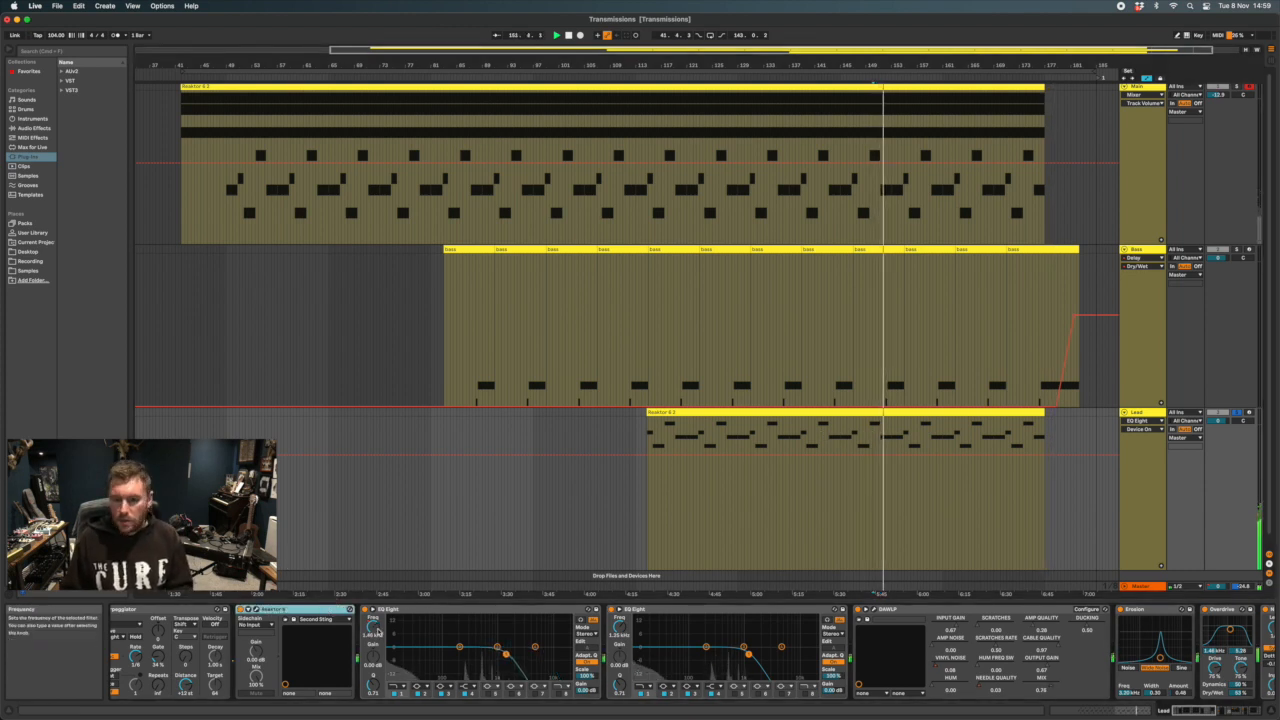
Show the Lead's DAWLP Mix and Vinyl Noise envelopes, and look over the neighbouring devices in the chain
click(979, 689)
click(1040, 700)
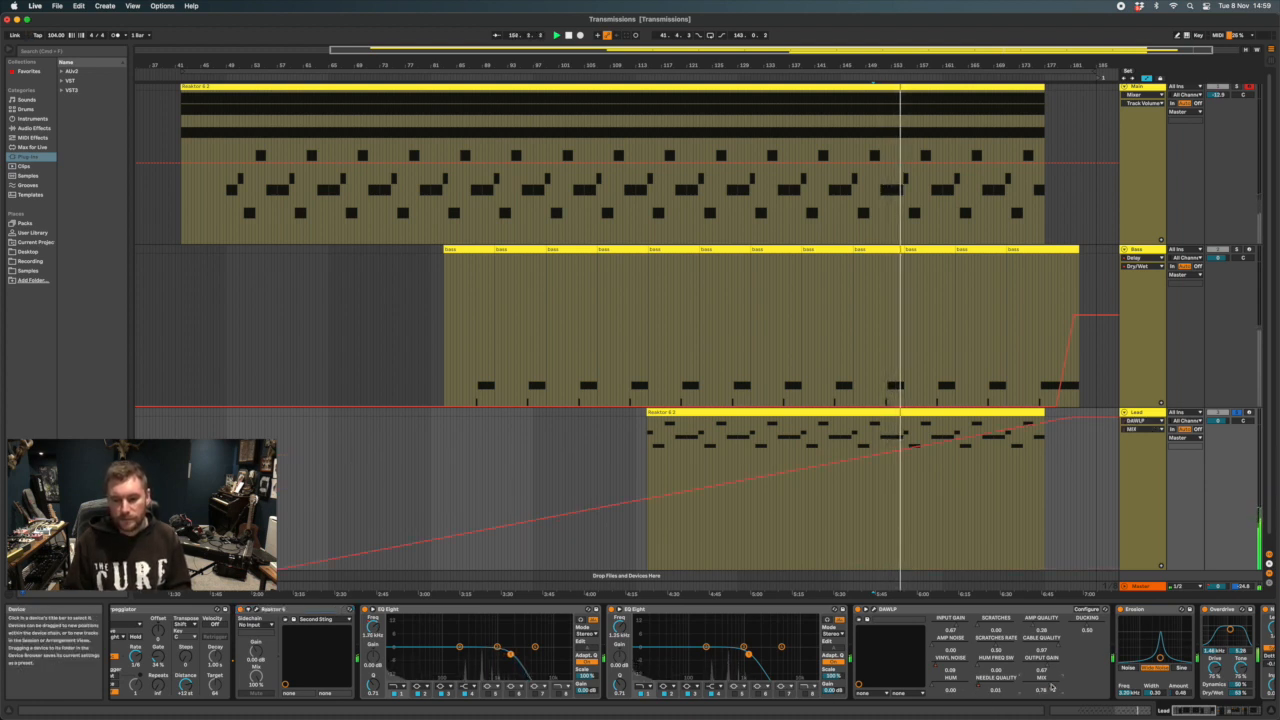
click(937, 667)
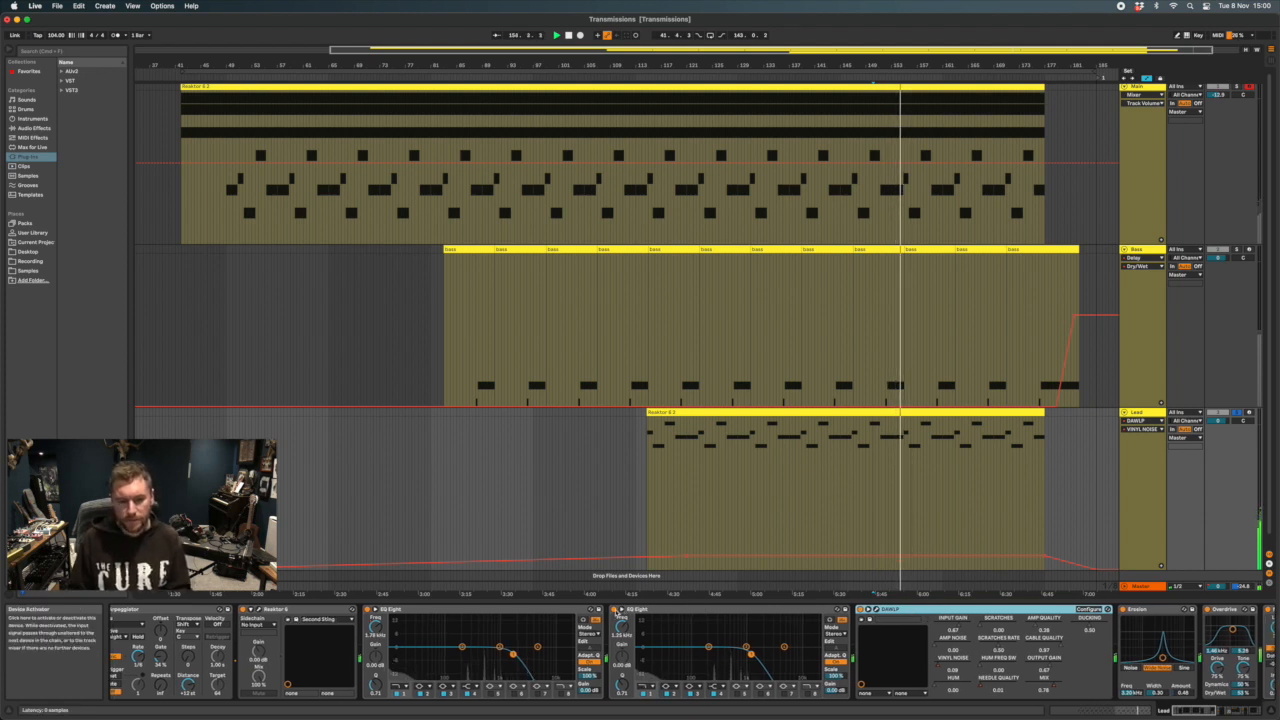
scroll(680, 630, right, 5)
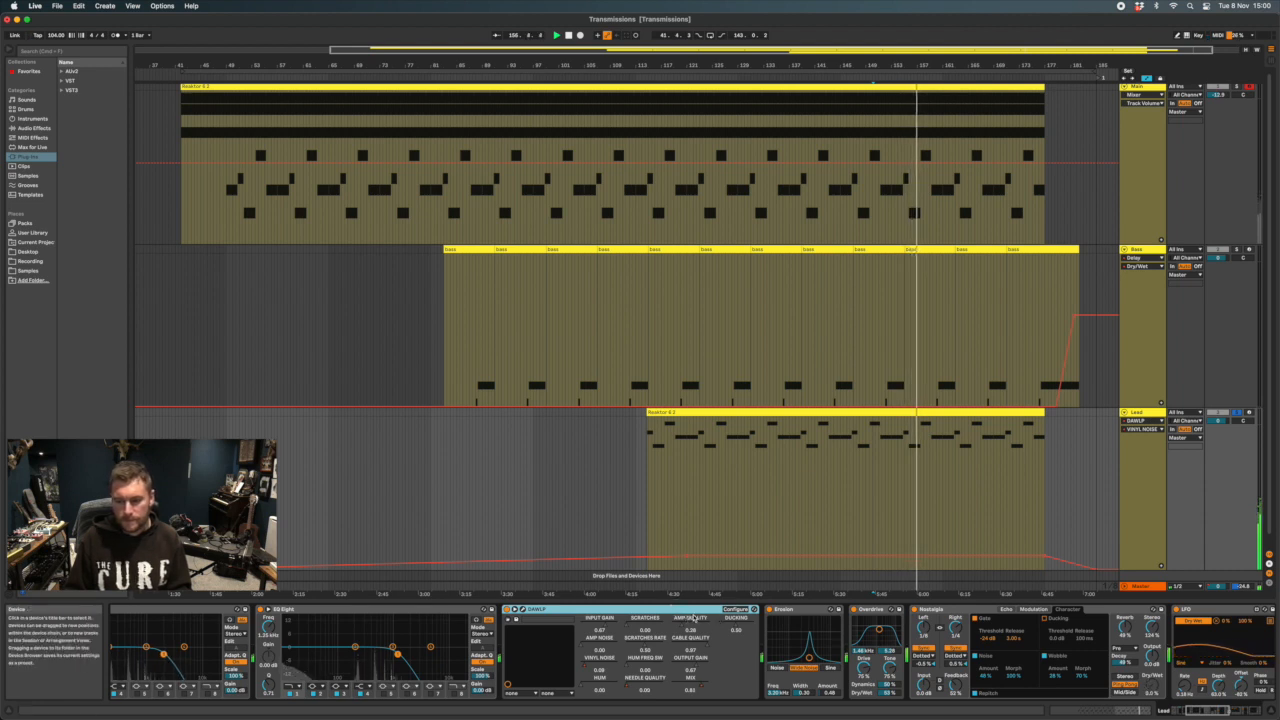
scroll(285, 625, left, 5)
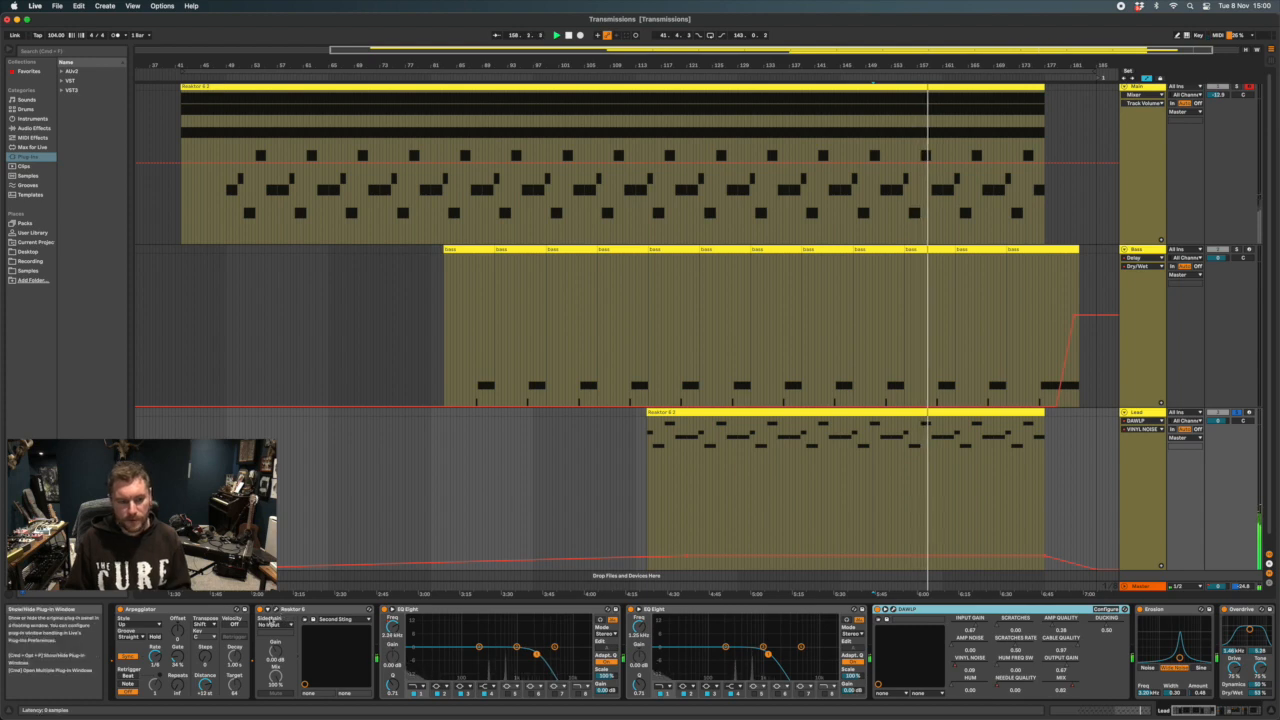
Open the Lead's Reaktor window, point out oscillator 2's V position slider to show its envelope, and close the window
click(271, 620)
drag(171, 65, 243, 104)
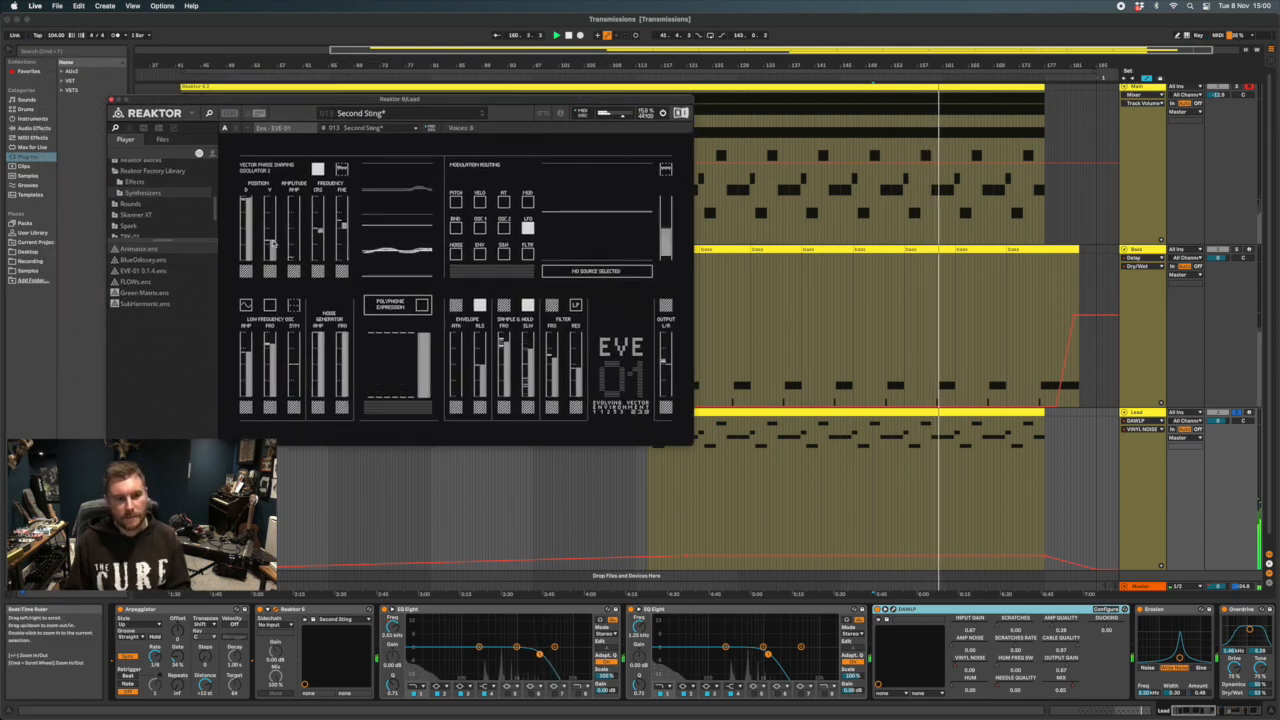
mouse_move(273, 243)
mouse_down()
mouse_move(270, 229)
mouse_move(271, 241)
mouse_up()
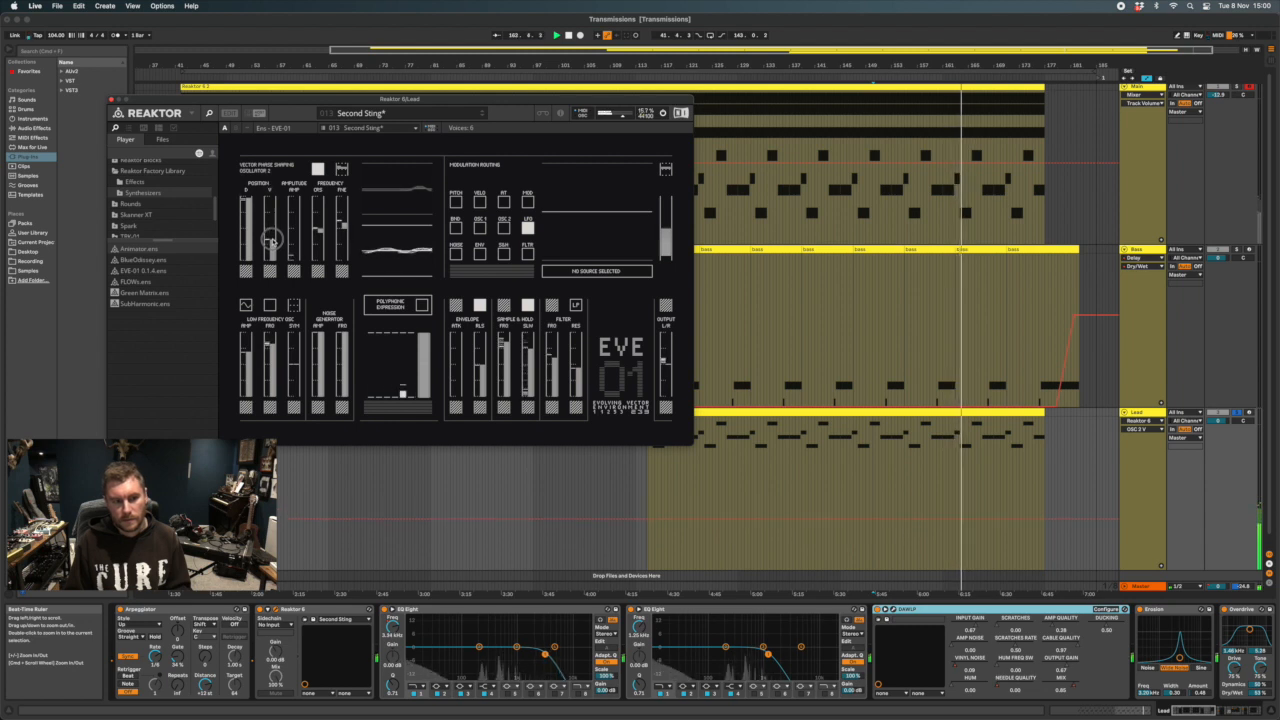
click(112, 99)
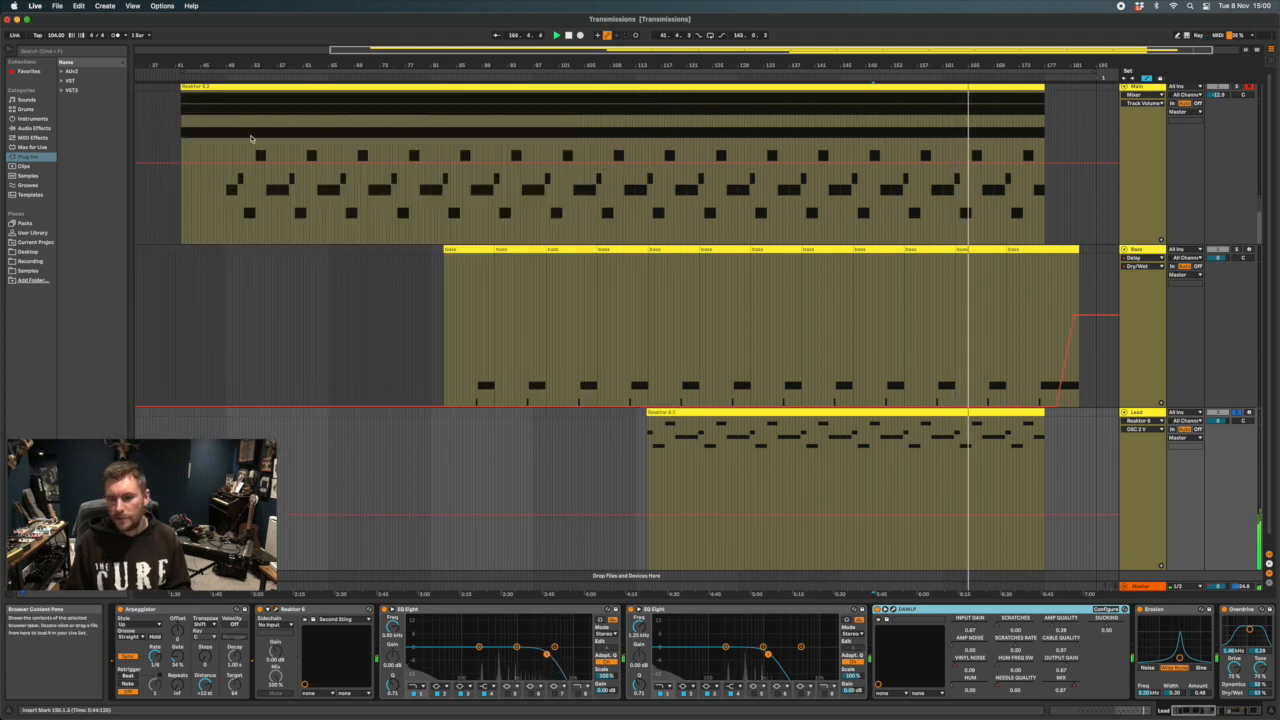
Unsolo the Lead track and place the insert marker in its lane just before the Main clip begins
click(1238, 413)
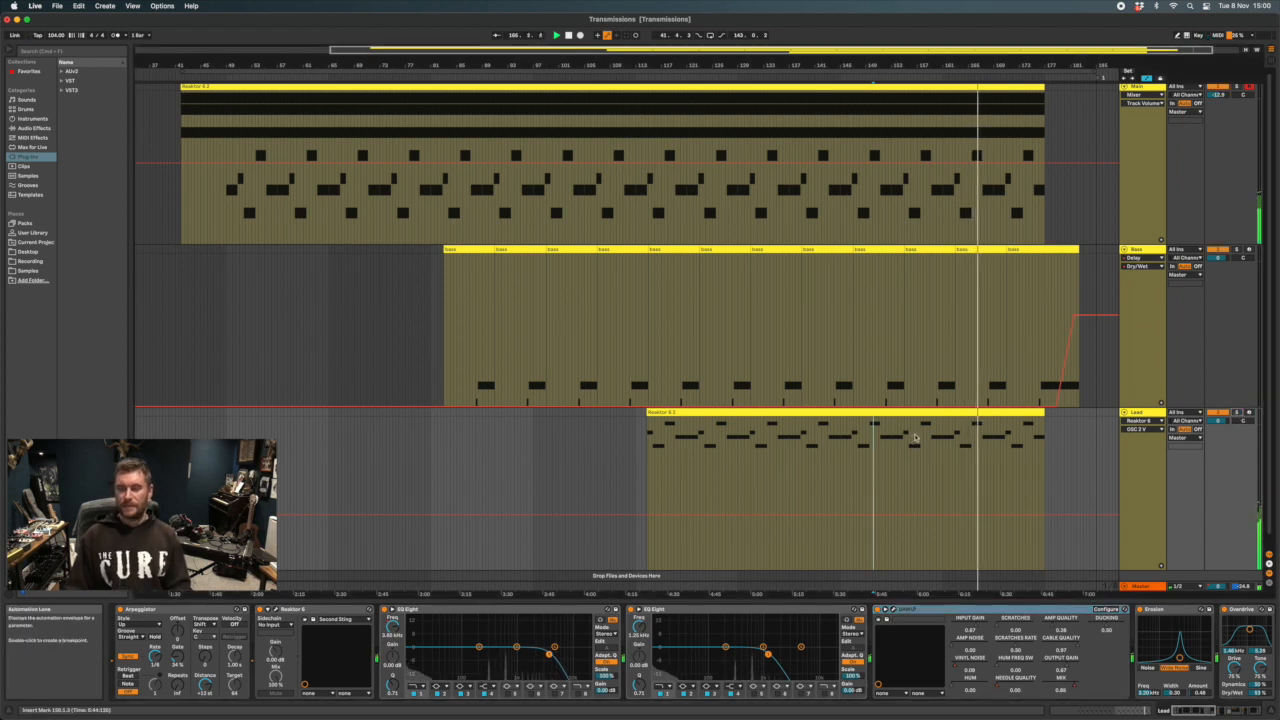
scroll(830, 380, left, 5)
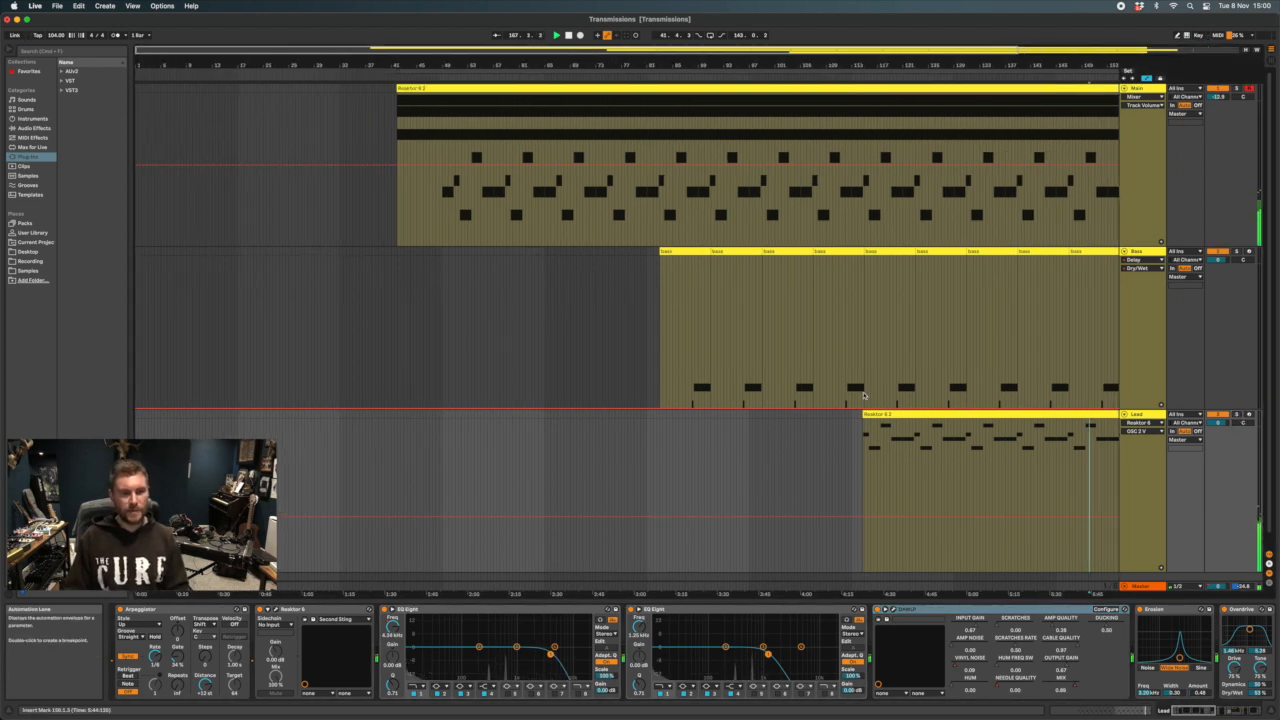
click(389, 567)
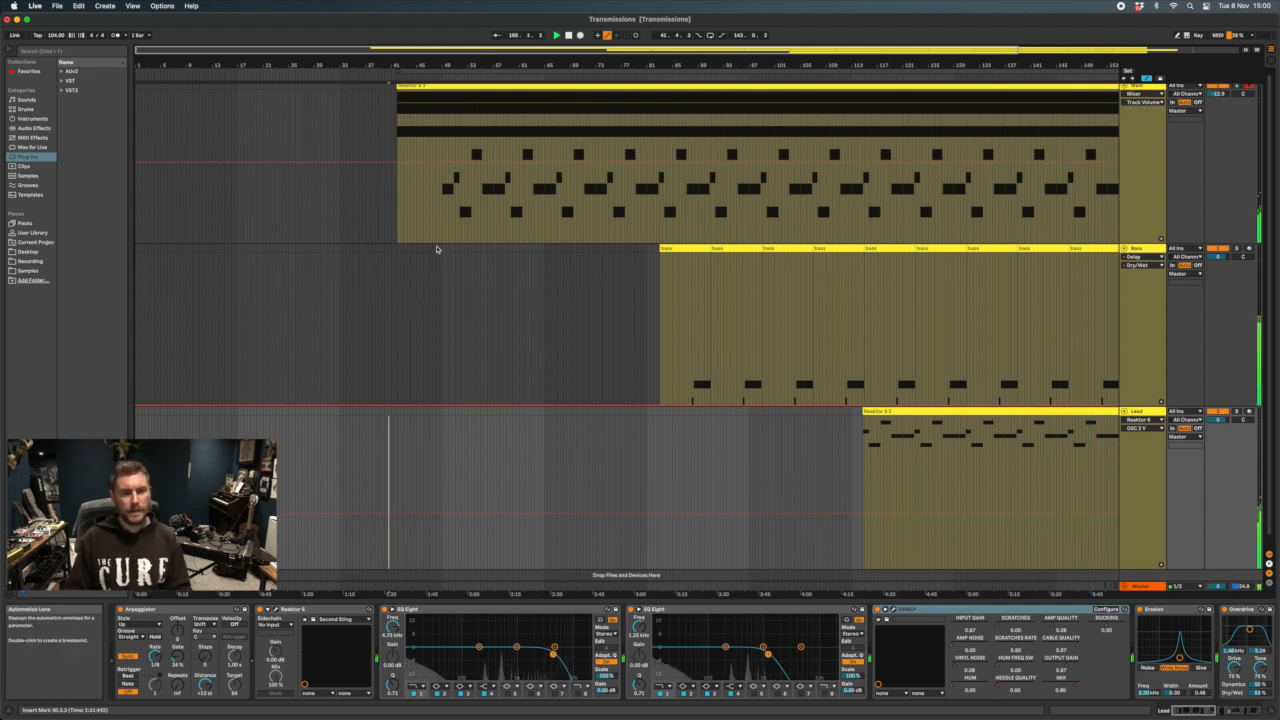
scroll(436, 249, right, 5)
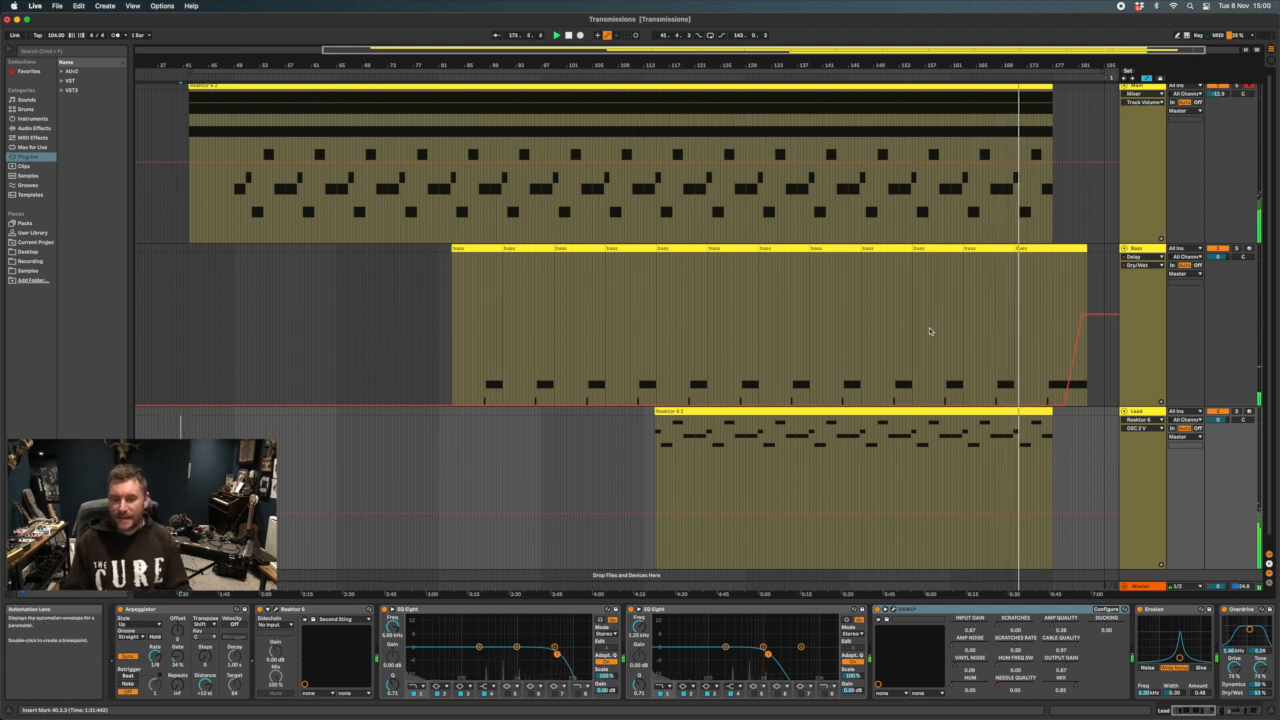
Select an eight-bar bass clip in the second half of the Bass track and restart playback from it
click(836, 249)
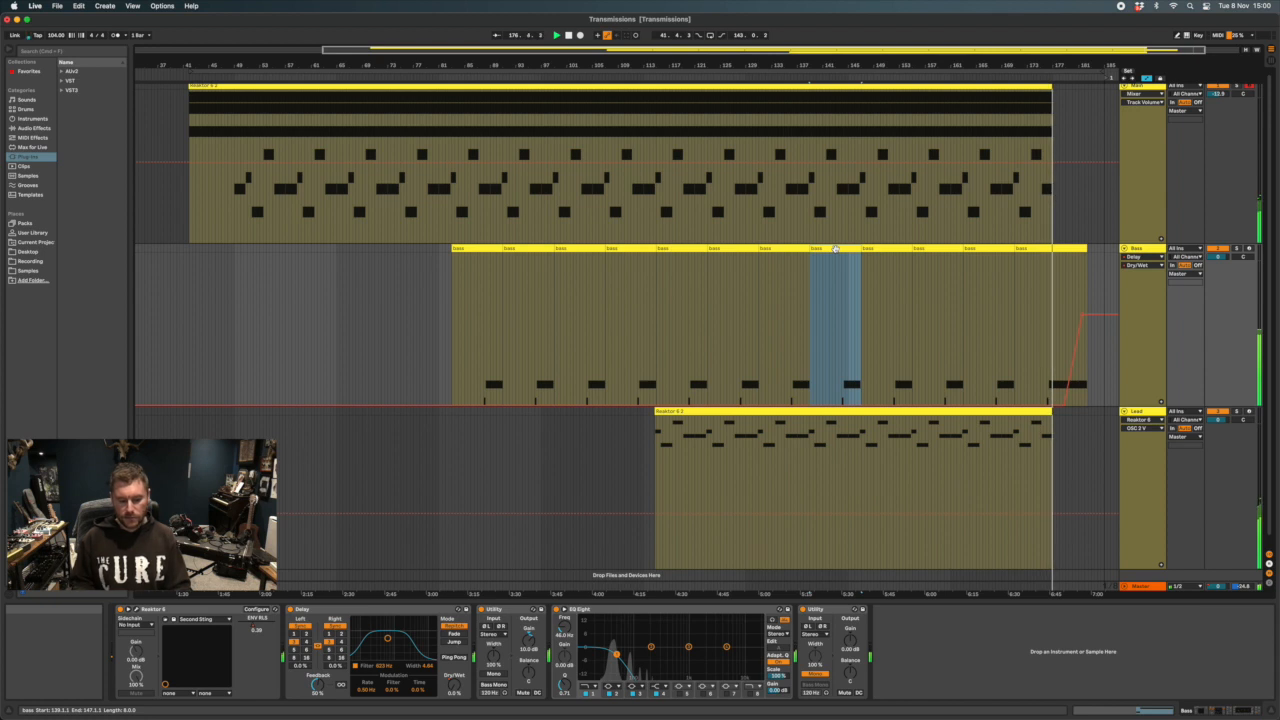
key(space)
key(space)
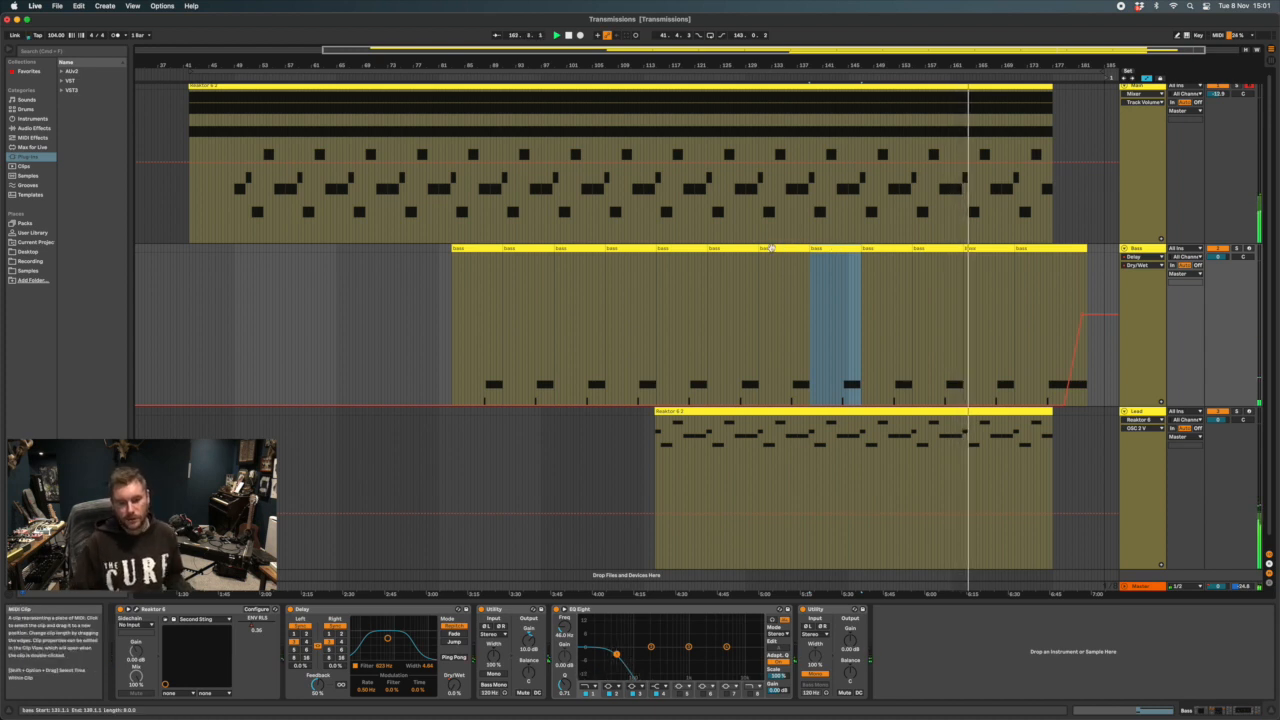
Mark the Bass section where the Lead enters, open the following bass clip's notes, and select its F1 and D#1 notes in turn
scroll(771, 248, left, 1)
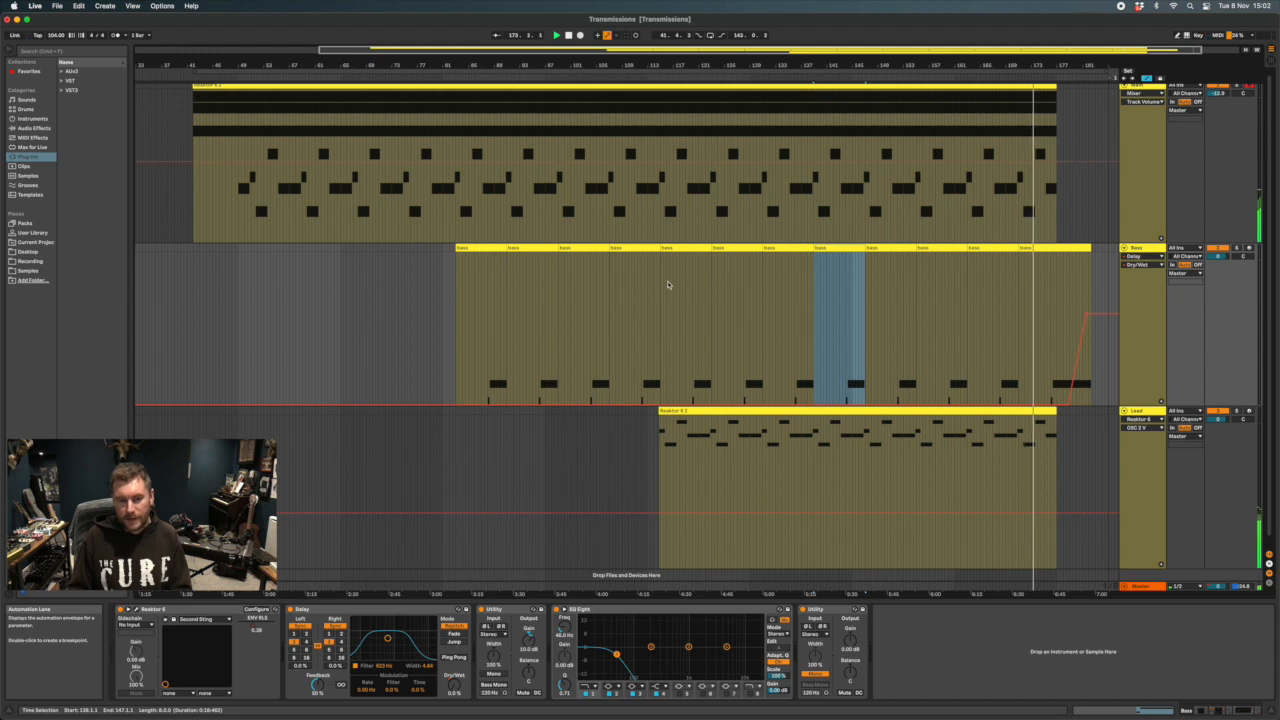
drag(661, 281, 684, 282)
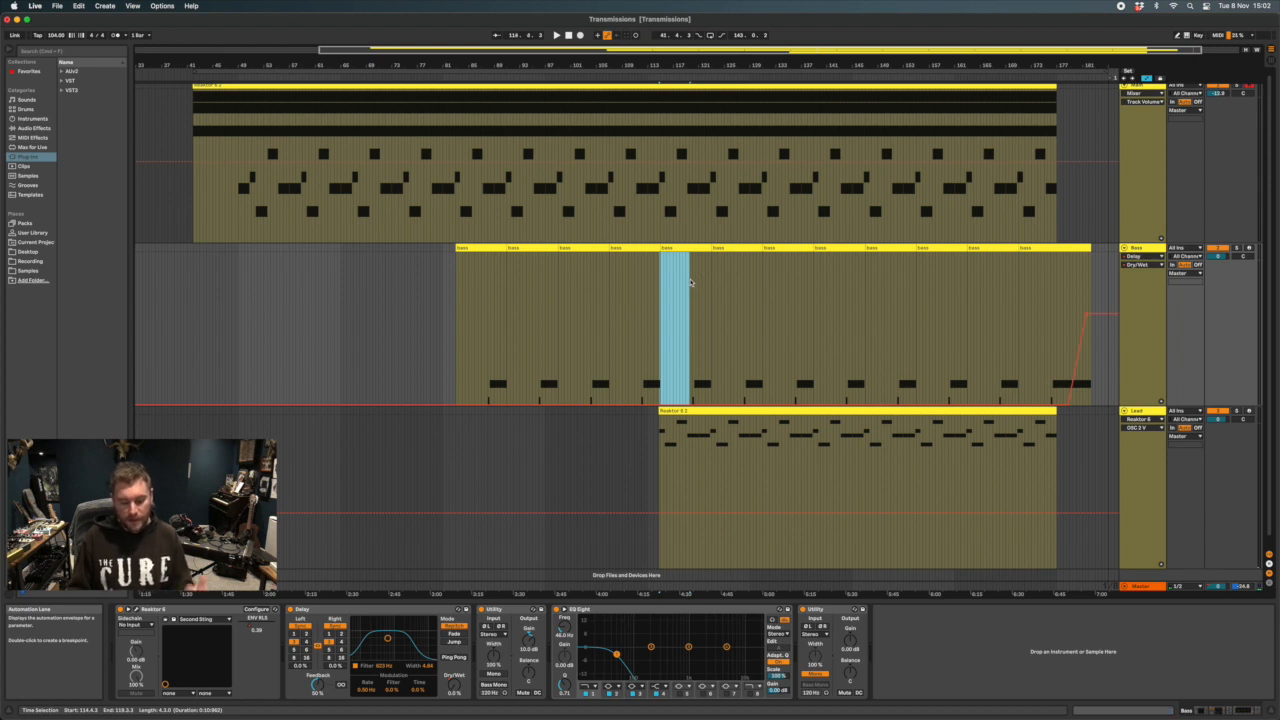
double_click(735, 256)
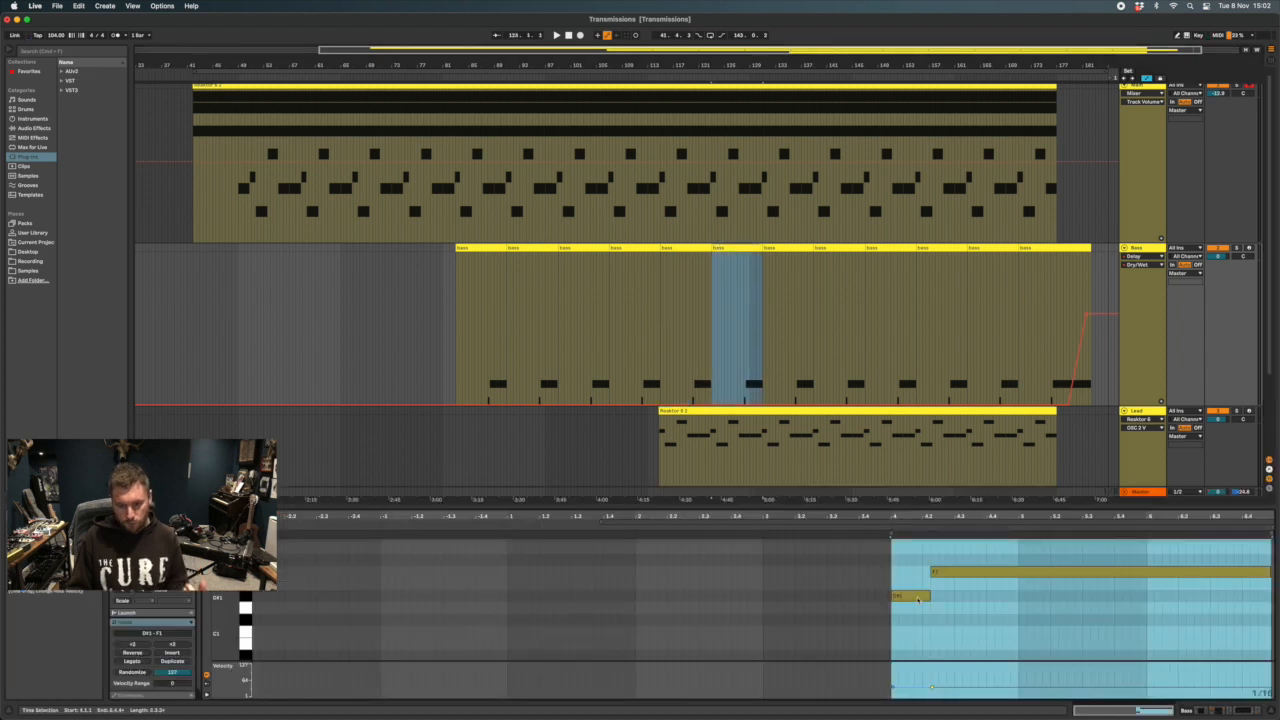
click(954, 572)
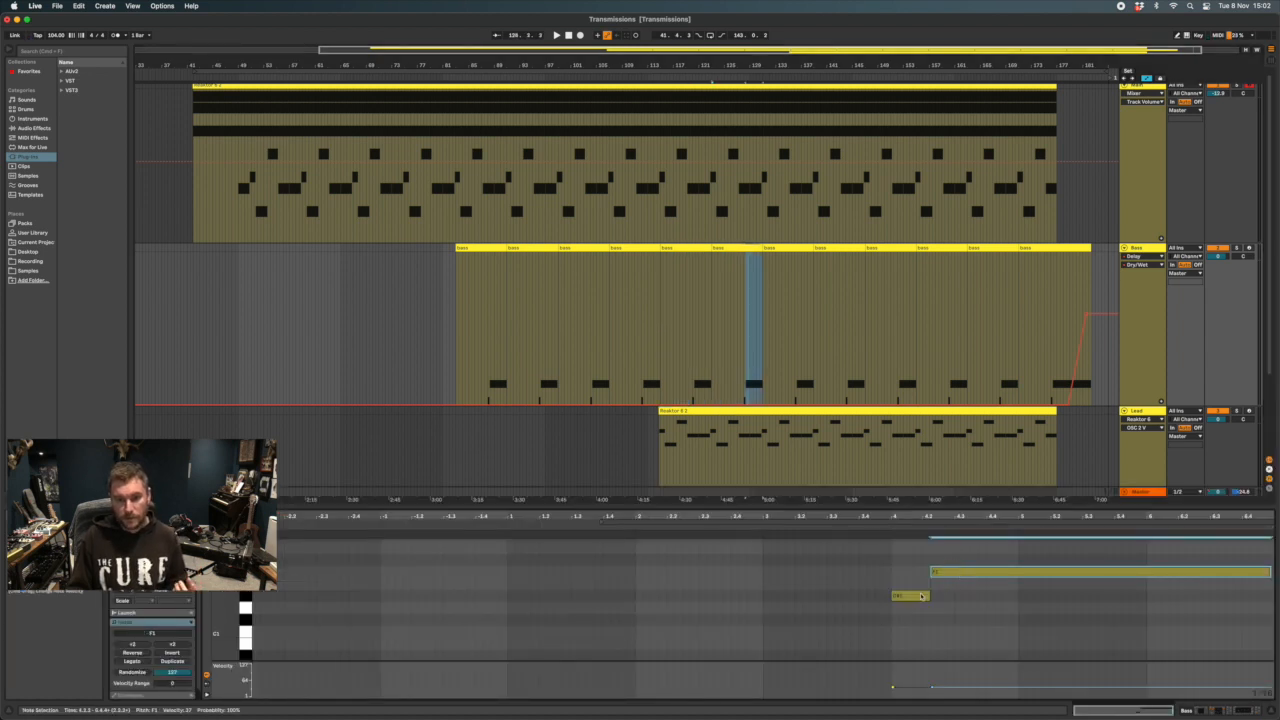
click(911, 597)
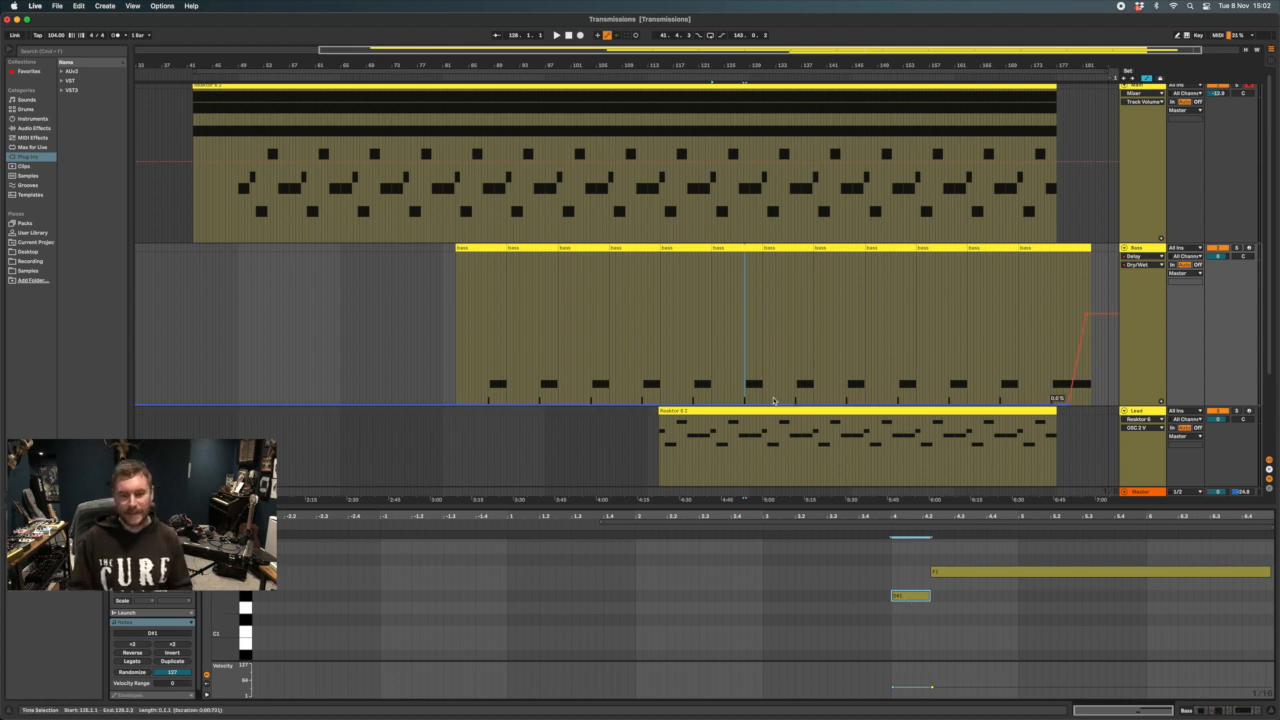
Start playback from the middle of the Bass track's clips and bring back the Bass track's device chain
scroll(750, 359, up, 1)
scroll(750, 359, right, 1)
click(733, 346)
key(space)
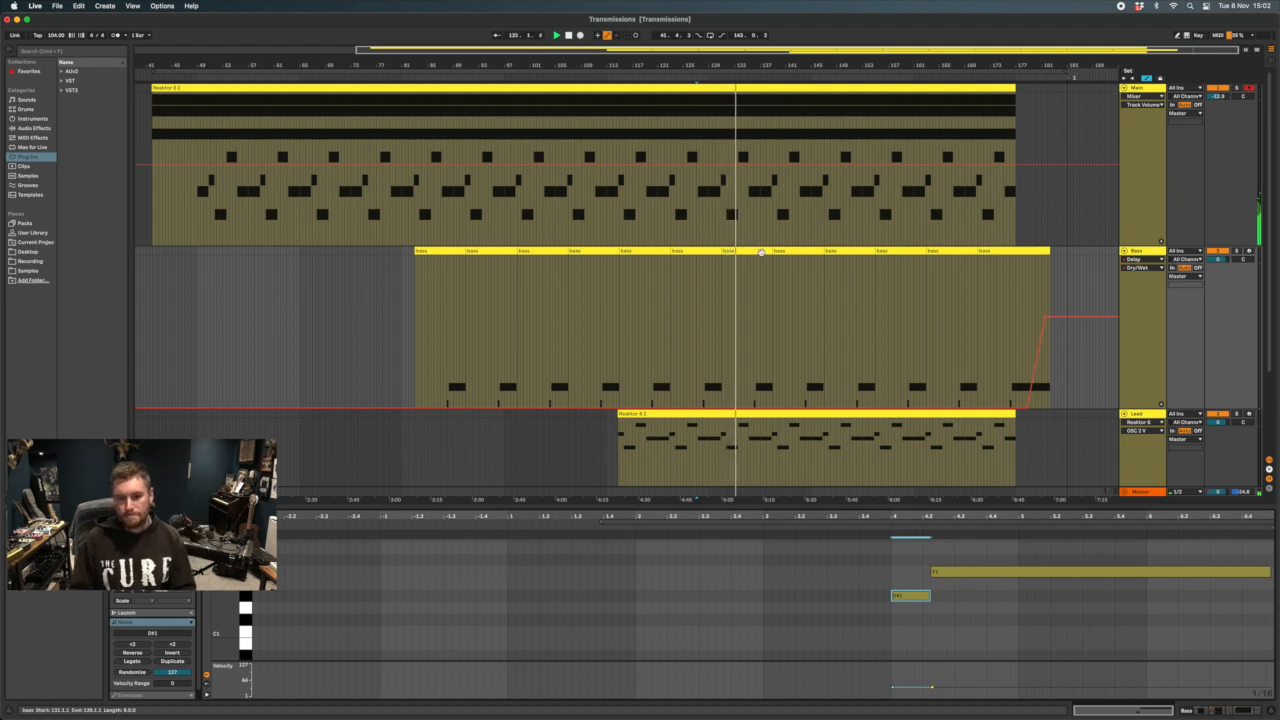
click(1136, 252)
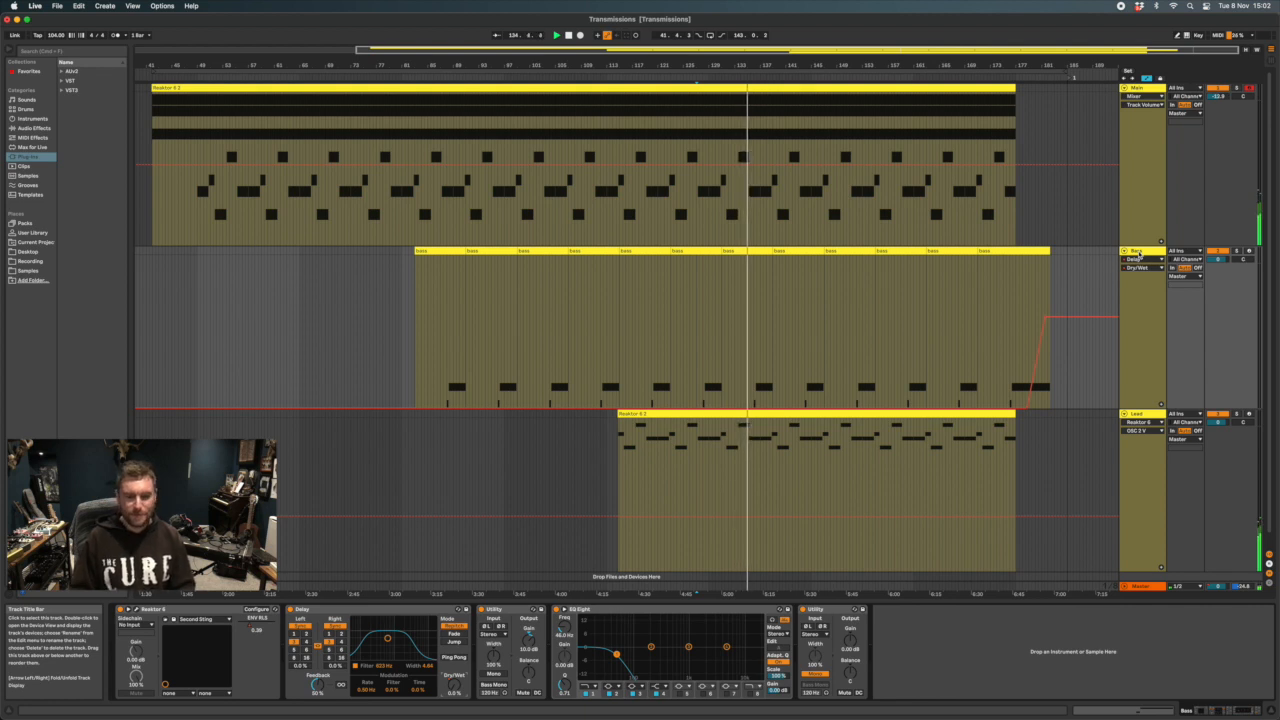
Display the Main track's device chain from its Utility back to the start, and select its Arpeggiator
click(1125, 212)
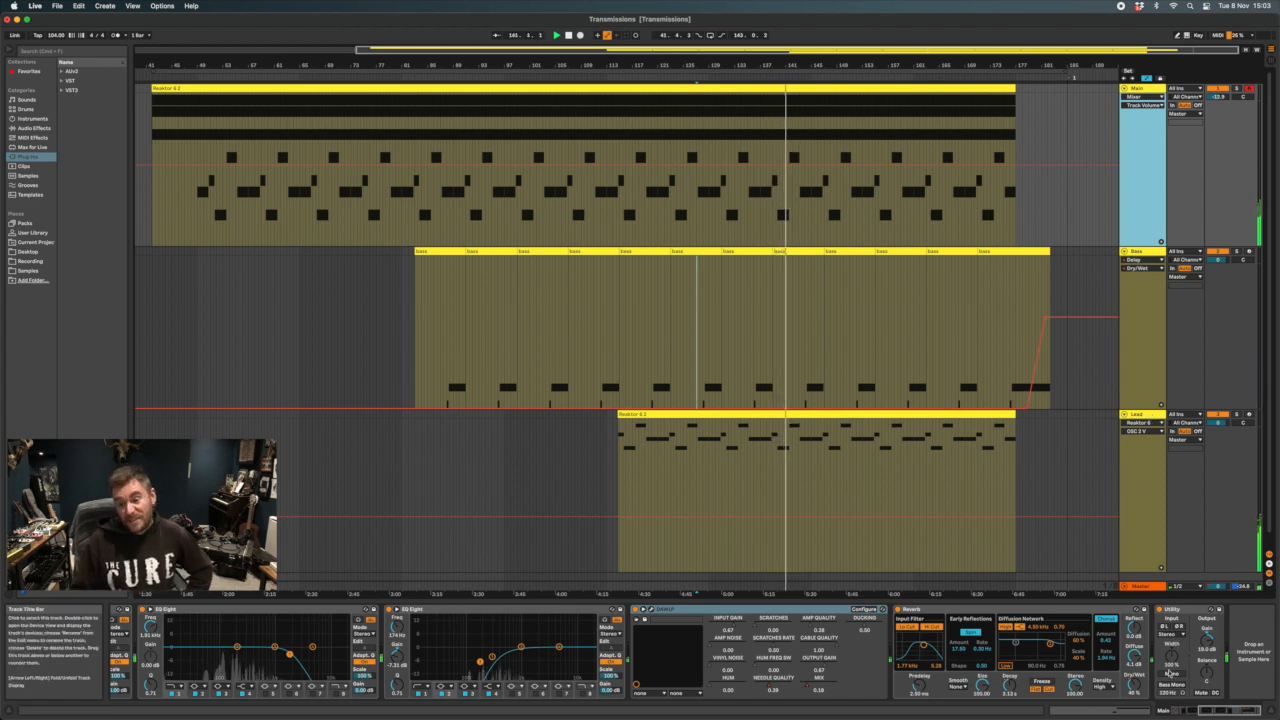
click(1152, 413)
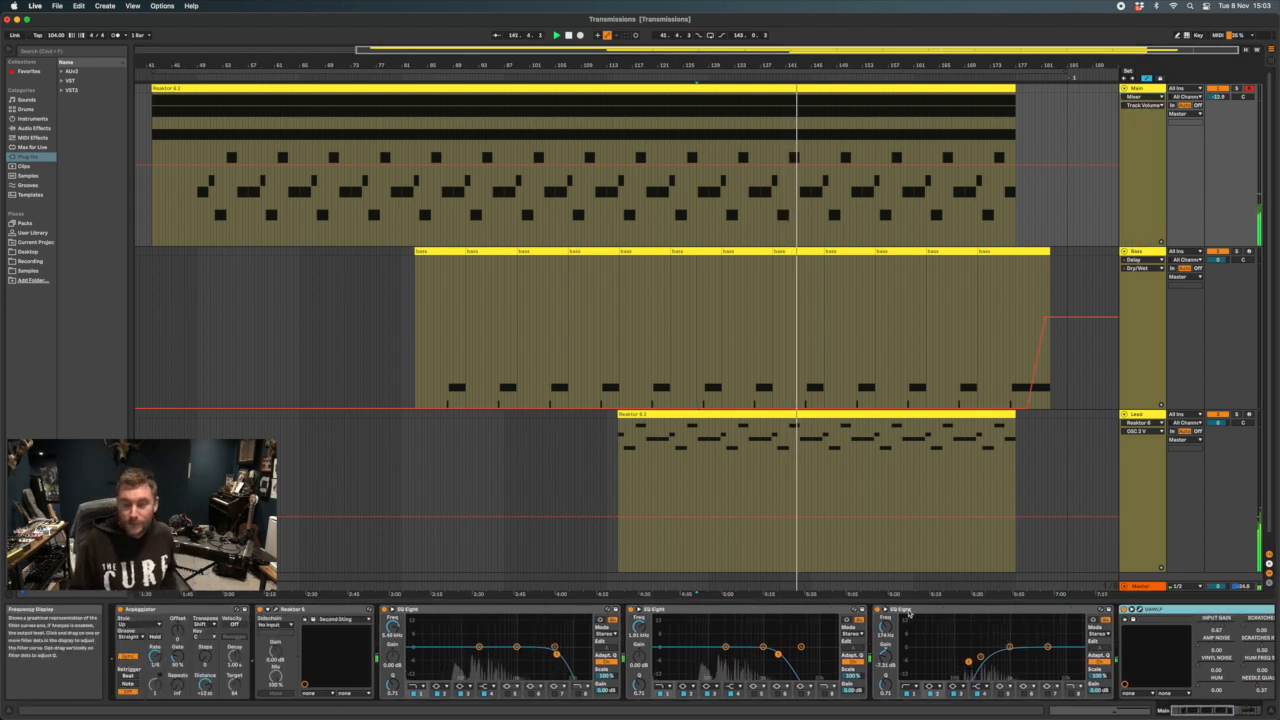
click(159, 609)
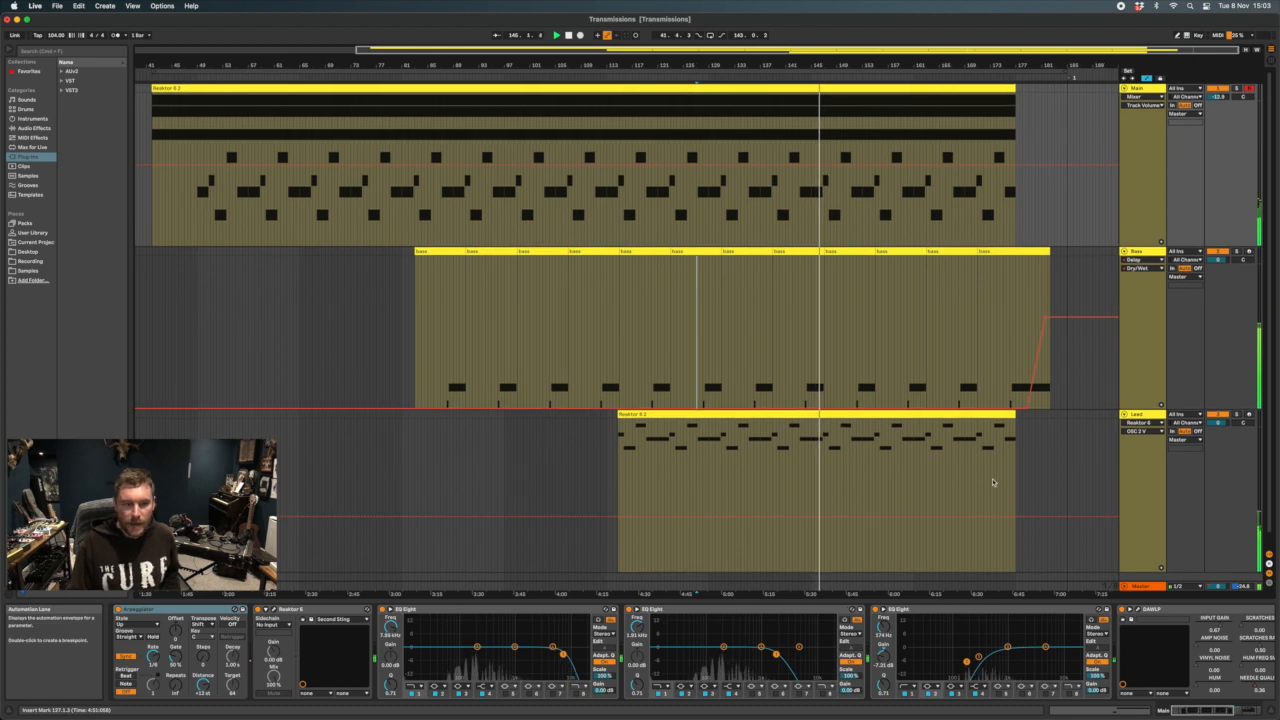
Select the Lead track, open its Reaktor window, and move the window to the middle of the arrangement
click(1135, 415)
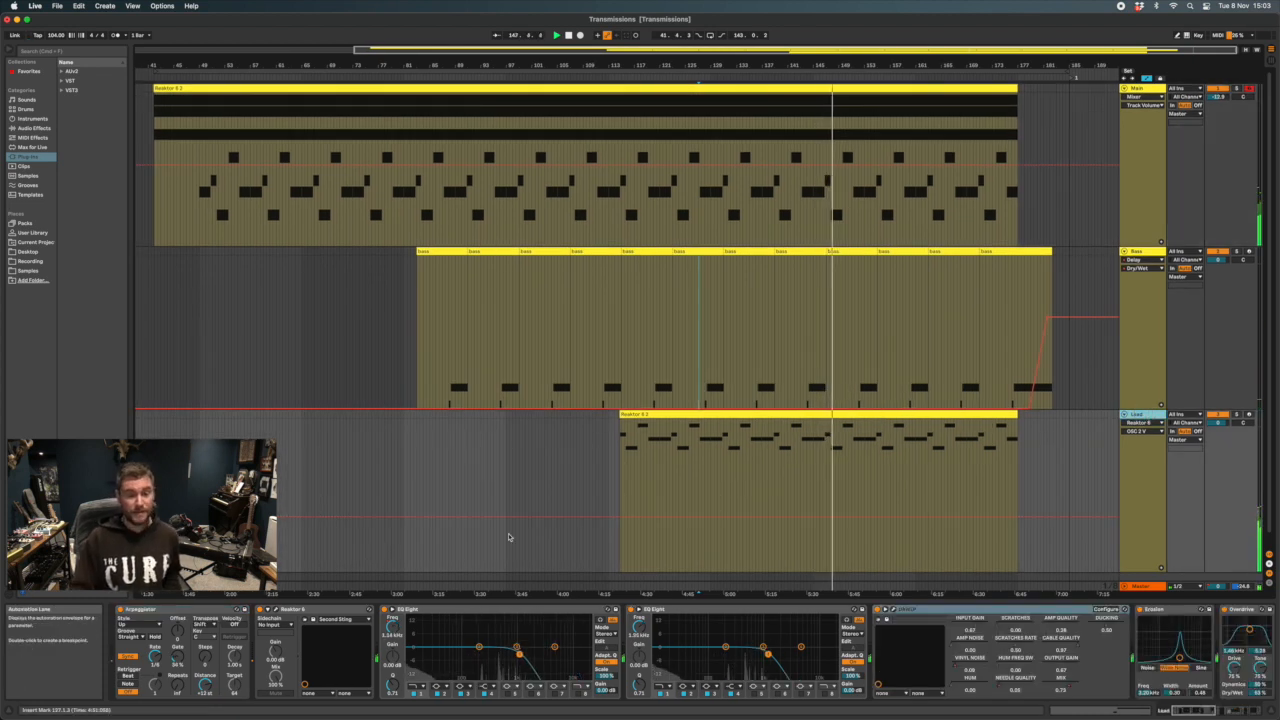
click(276, 610)
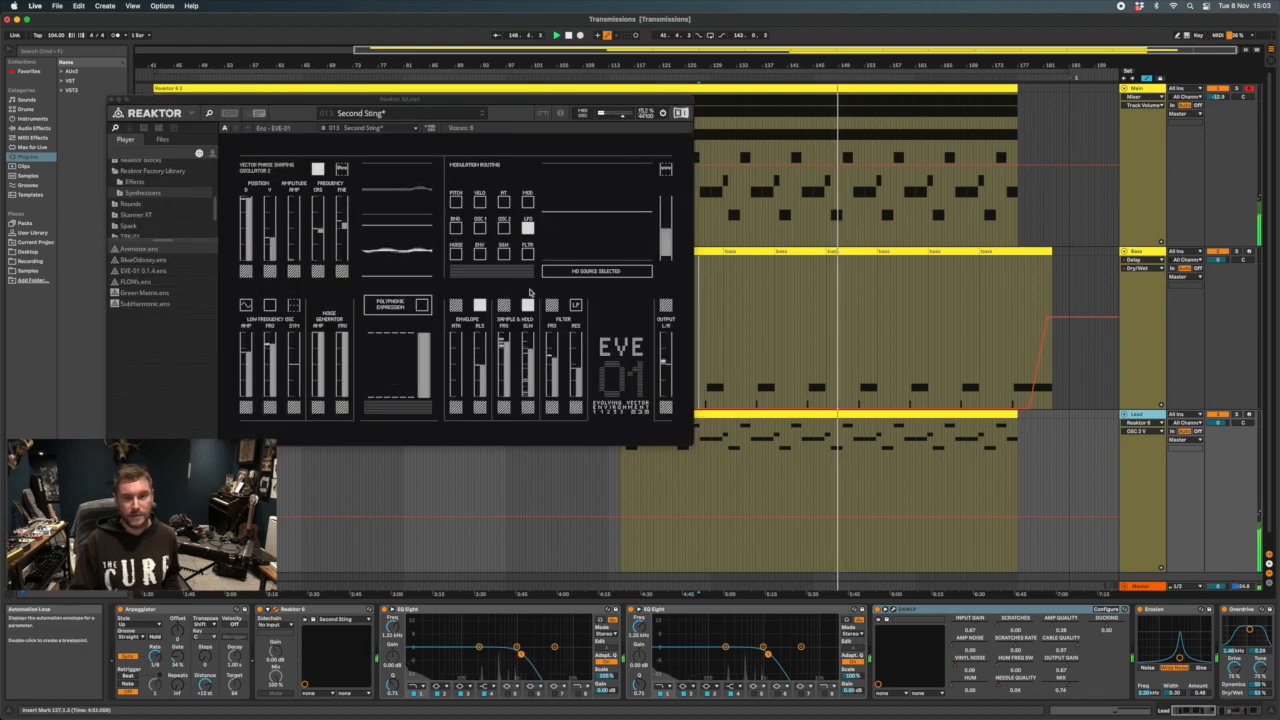
drag(430, 100, 551, 165)
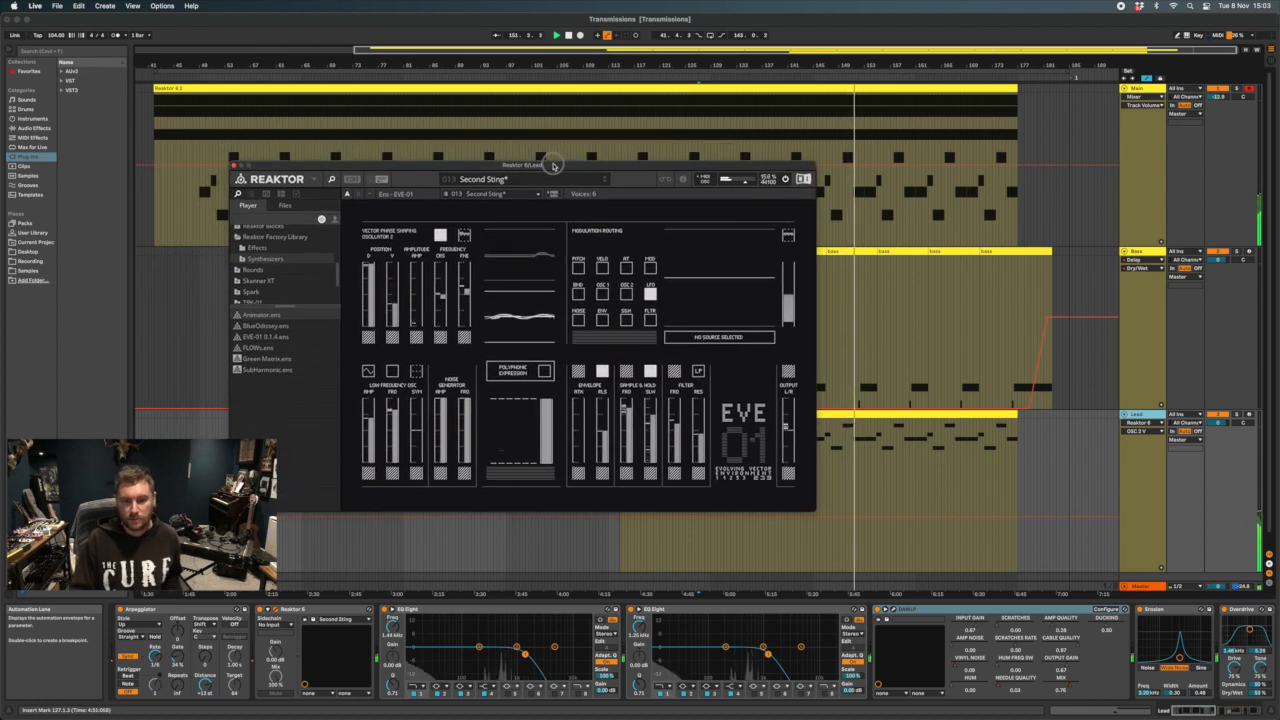